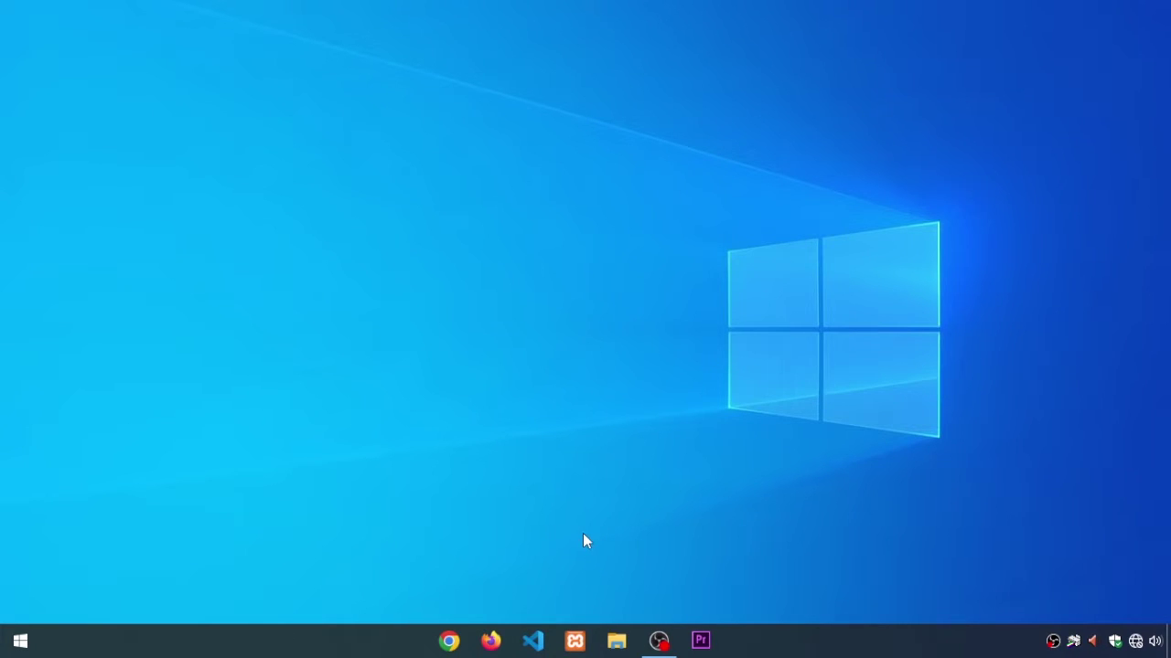
Switch to File Explorer showing This PC and size all its columns to fit.
{"action": "key", "text": "super+e"}
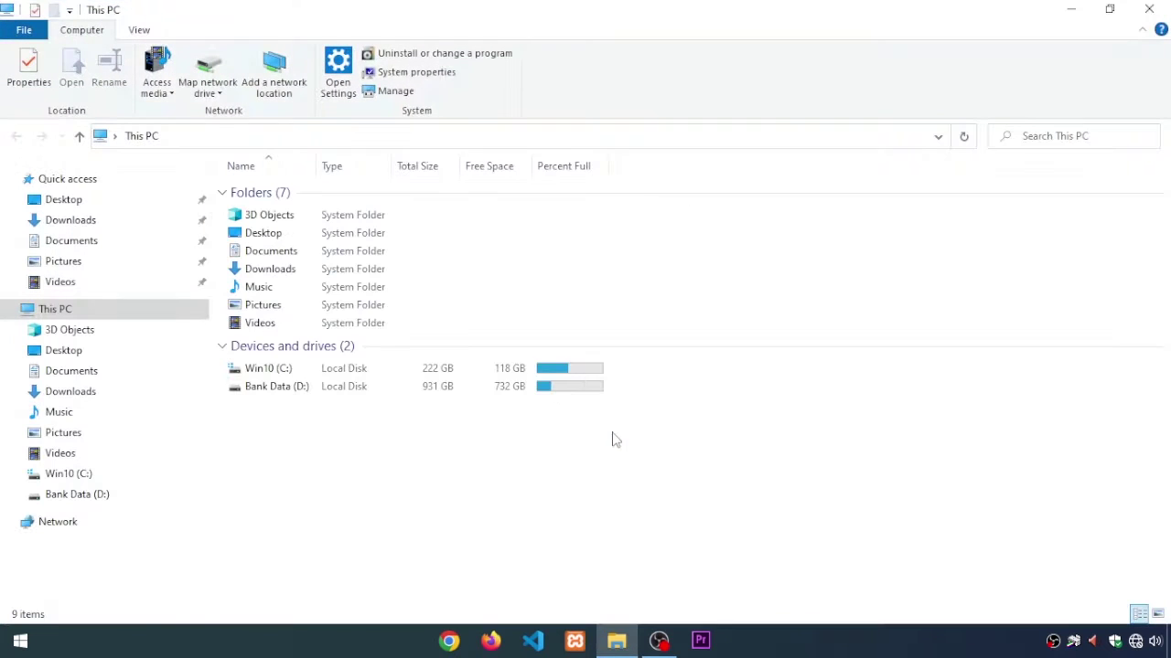
{"action": "right_click", "coordinate": [635, 169]}
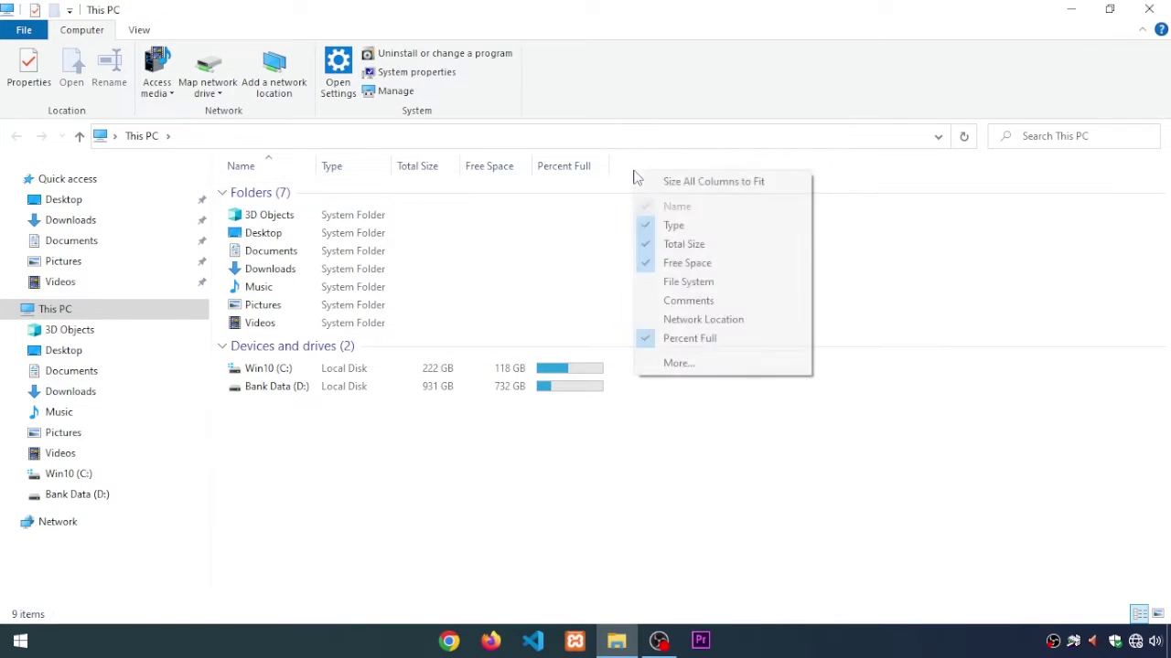
{"action": "left_click", "coordinate": [642, 174]}
{"action": "right_click", "coordinate": [642, 161]}
{"action": "left_click", "coordinate": [644, 174]}
{"action": "right_click", "coordinate": [644, 174]}
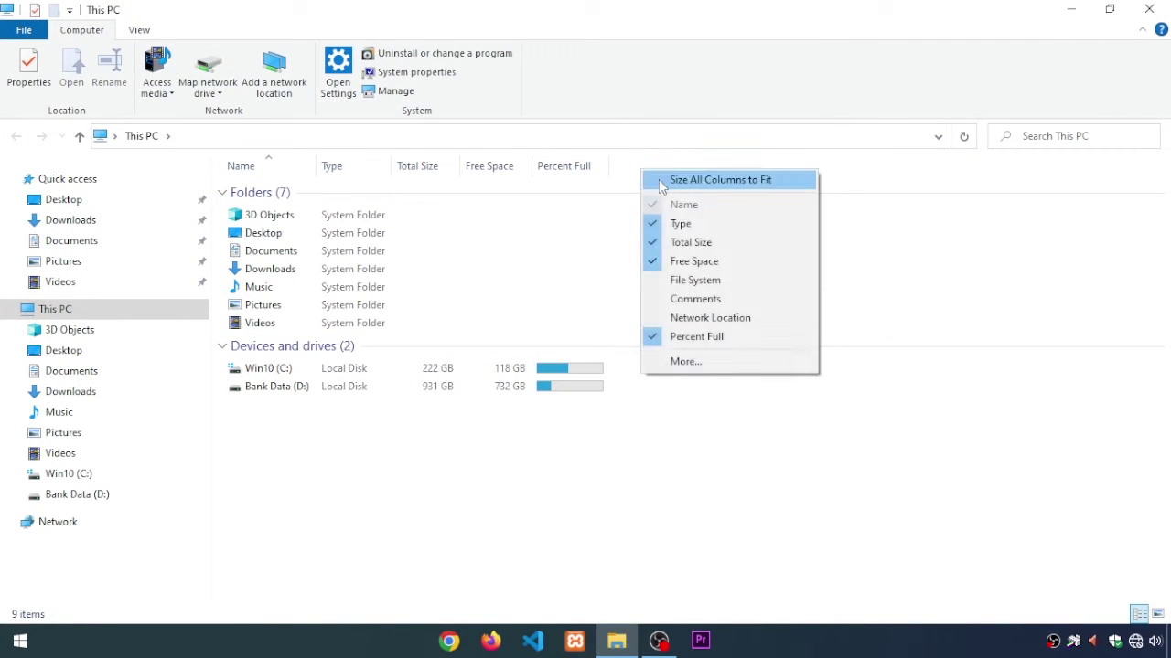
{"action": "left_click", "coordinate": [658, 176]}
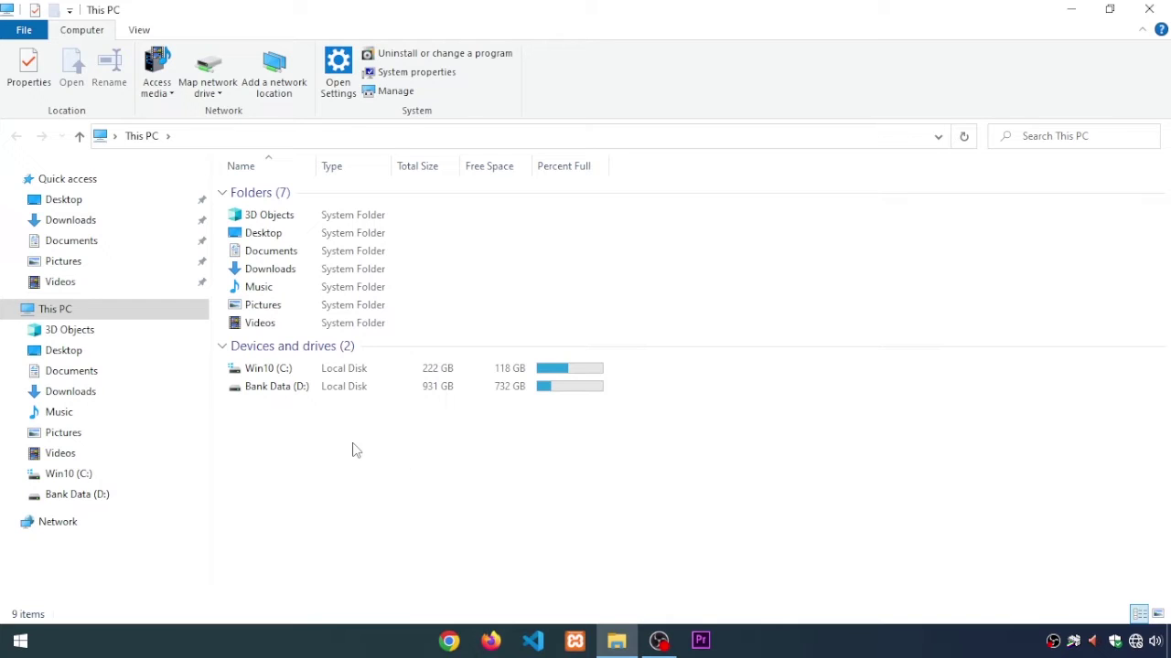
Browse to the aumadrasah folder on the Bank Data (D:) drive, sizing the drive listing's columns to fit.
{"action": "left_click", "coordinate": [260, 389]}
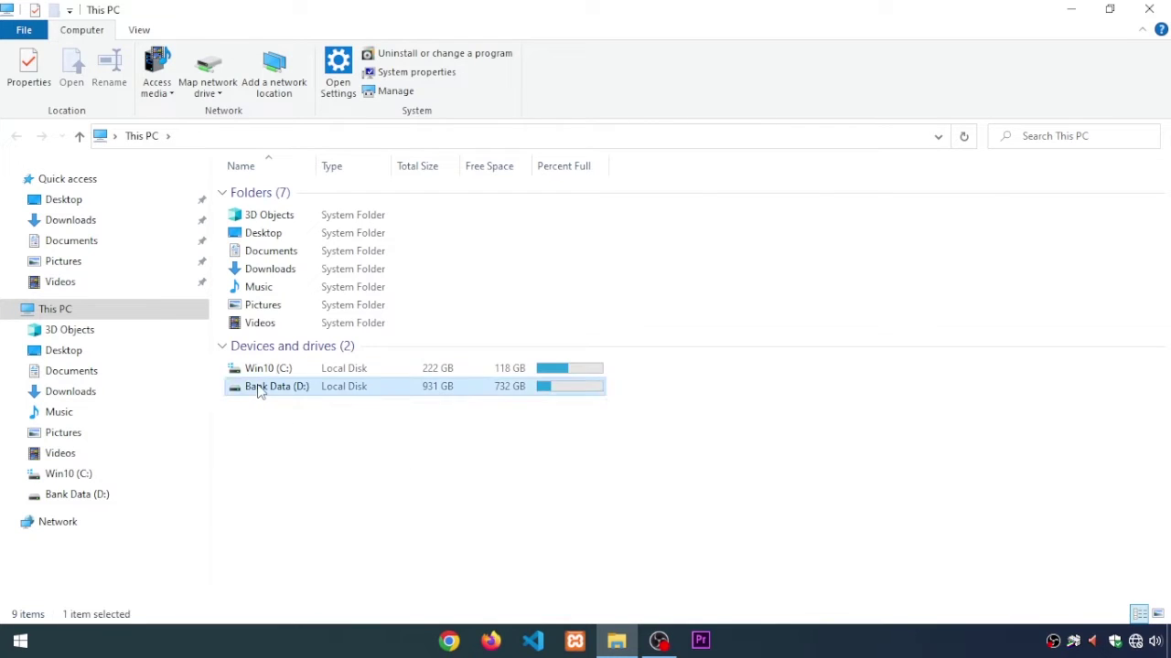
{"action": "double_click", "coordinate": [260, 389]}
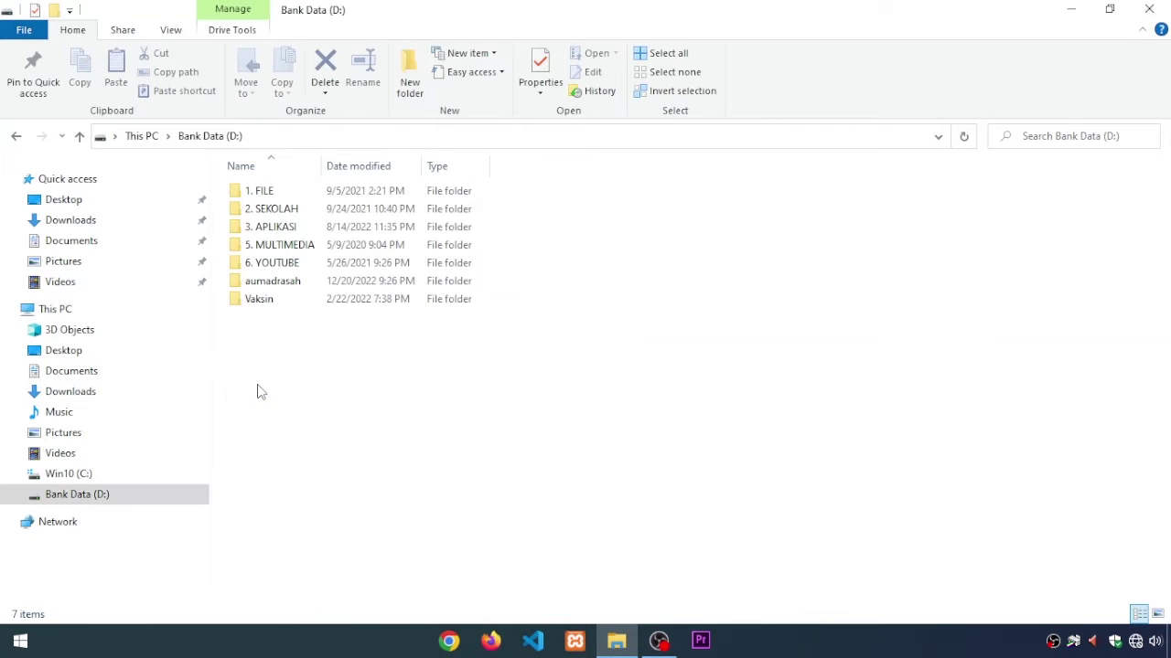
{"action": "right_click", "coordinate": [515, 177]}
{"action": "left_click", "coordinate": [523, 182]}
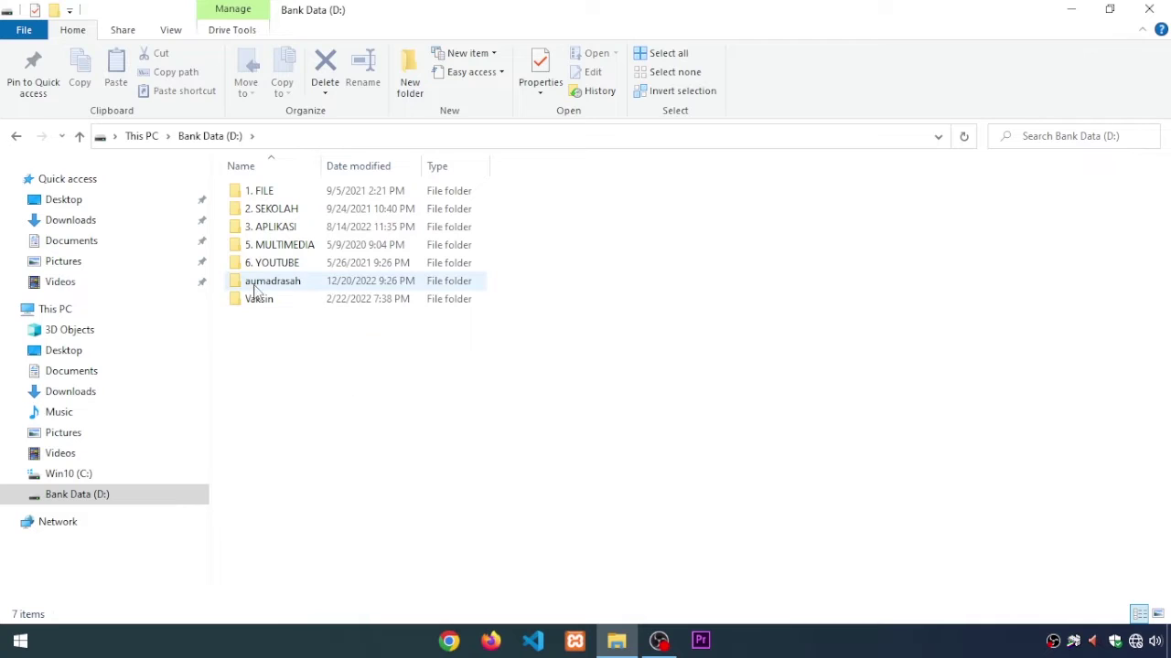
{"action": "mouse_move", "coordinate": [259, 291]}
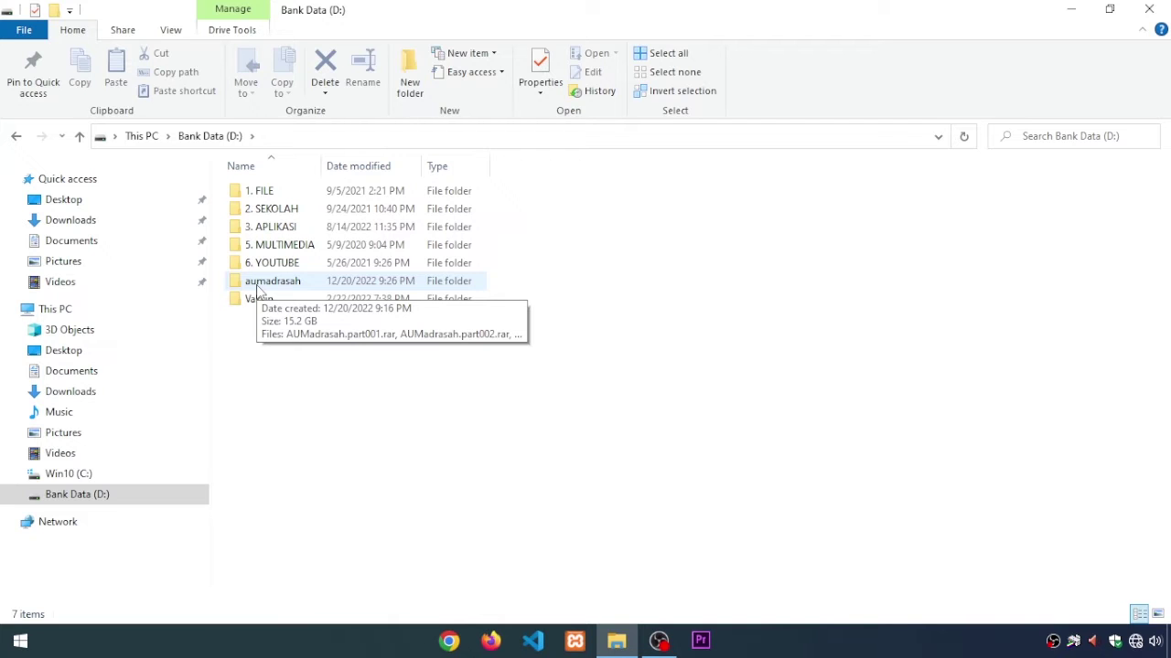
{"action": "double_click", "coordinate": [258, 283]}
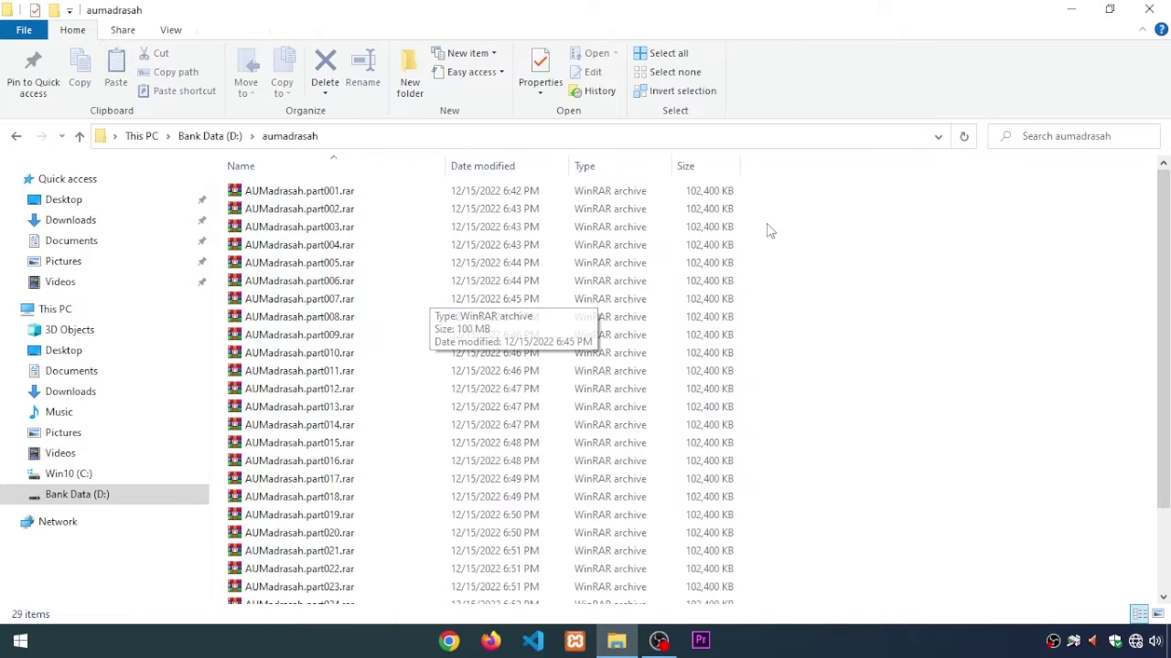
Examine the split RAR archives and the AUMadrasah.vdi disk image in the folder, sizing all columns to fit.
{"action": "scroll", "coordinate": [416, 378], "scroll_direction": "down", "scroll_amount": 2}
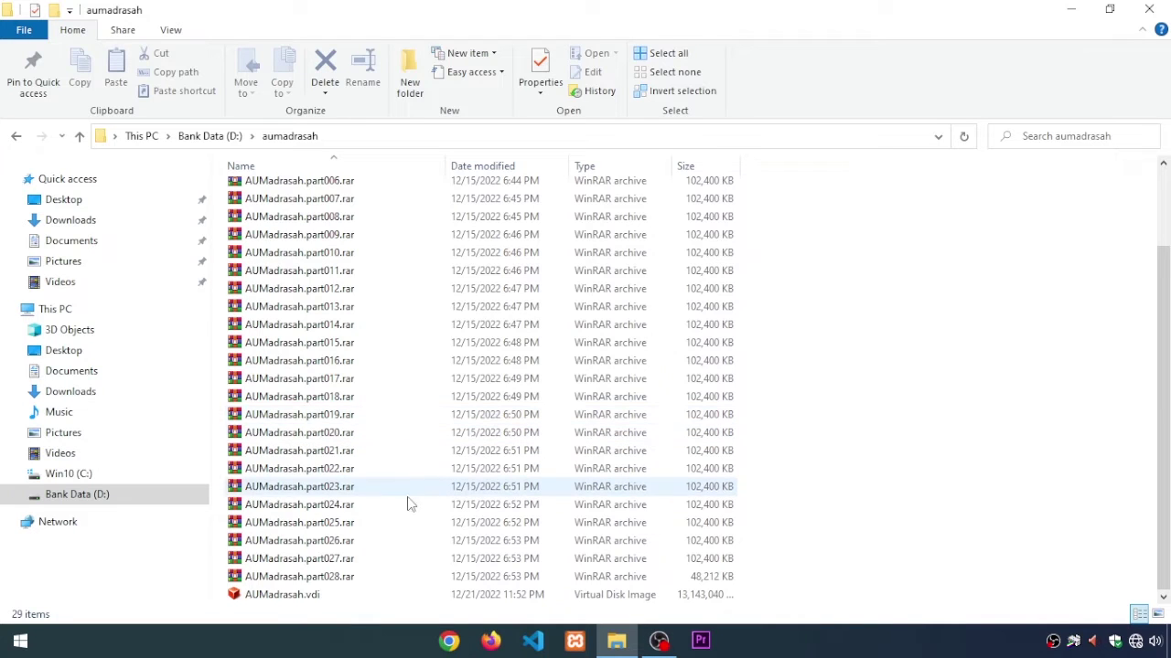
{"action": "left_click", "coordinate": [288, 595]}
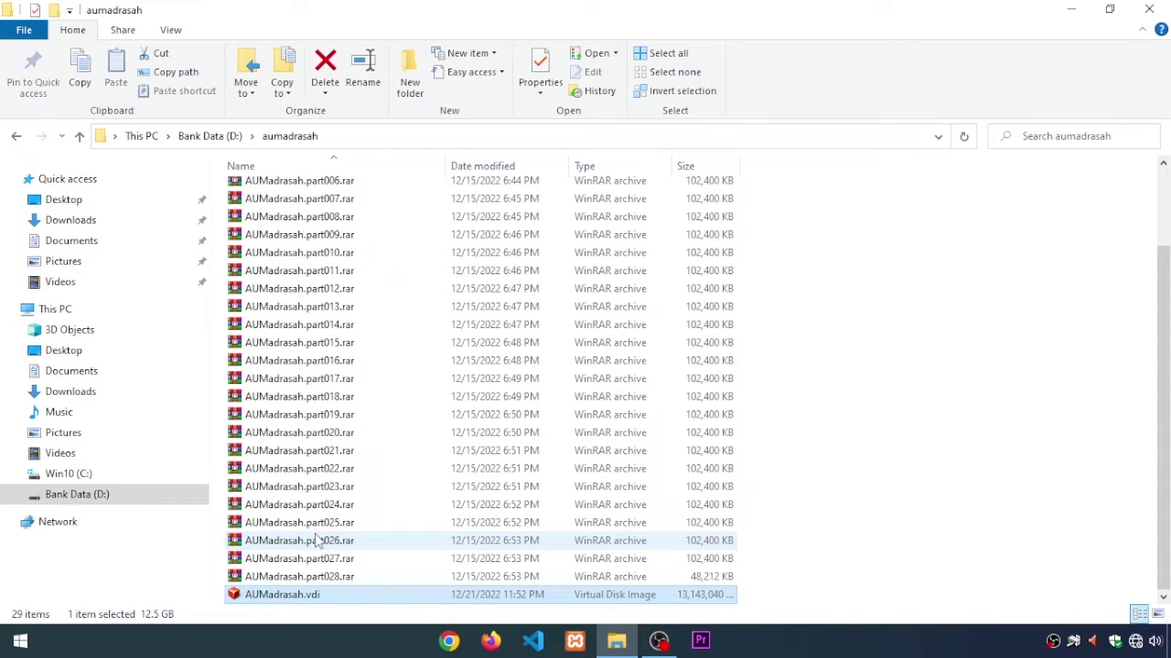
{"action": "left_click", "coordinate": [301, 577]}
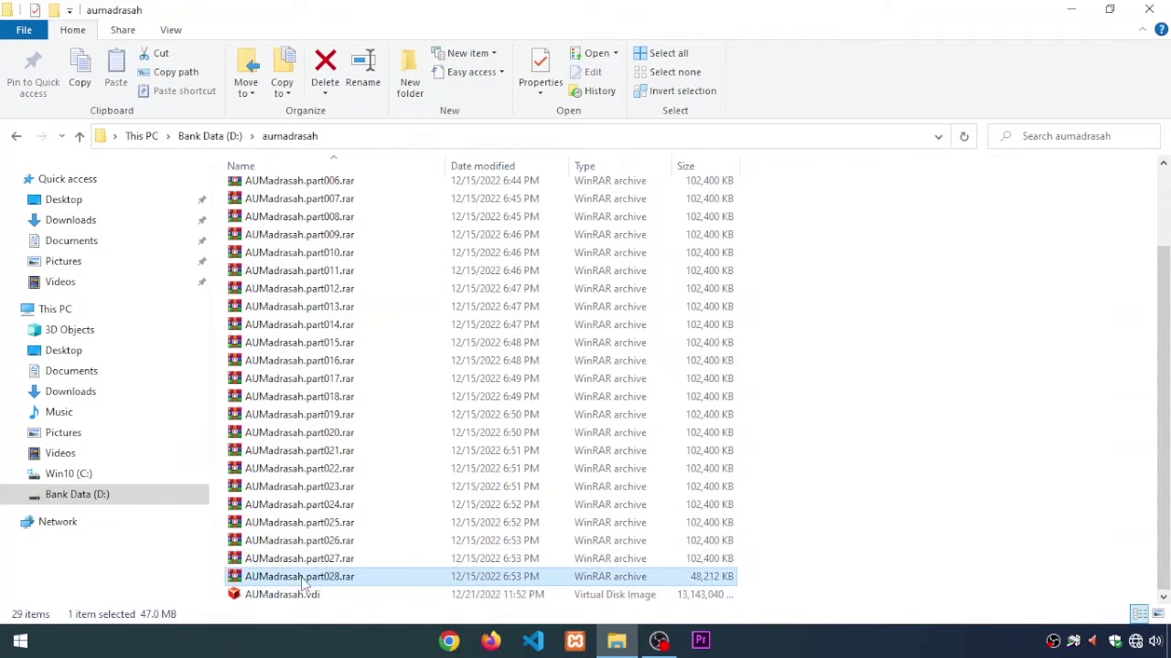
{"action": "left_click", "coordinate": [306, 594]}
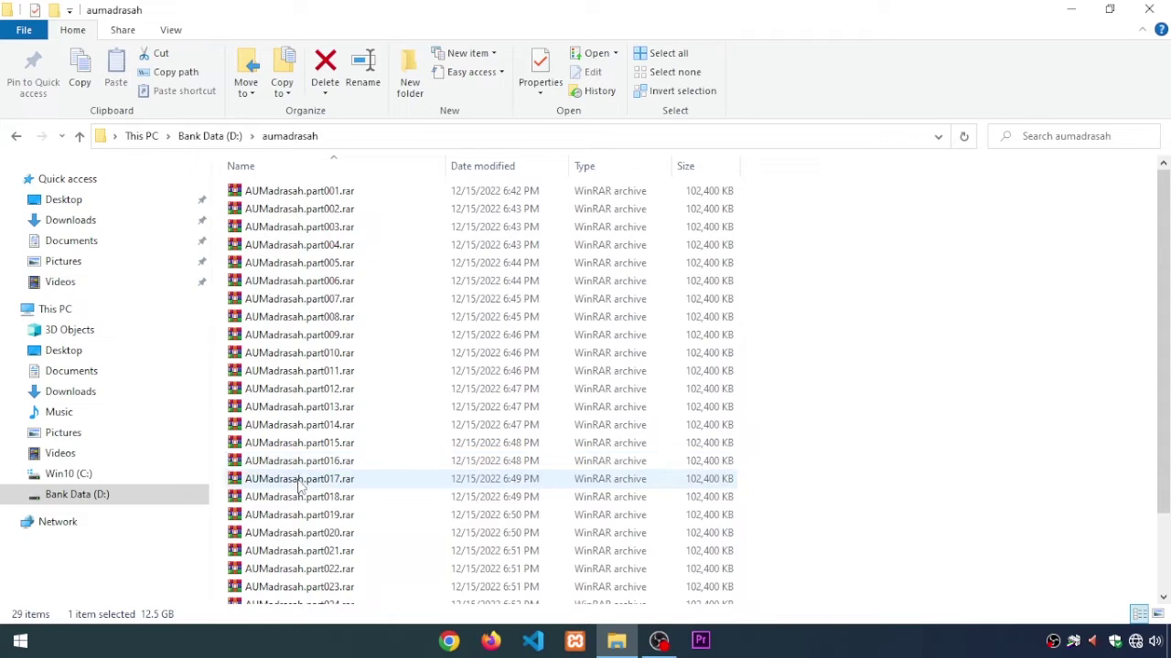
{"action": "left_click", "coordinate": [312, 580]}
{"action": "left_click", "coordinate": [306, 594]}
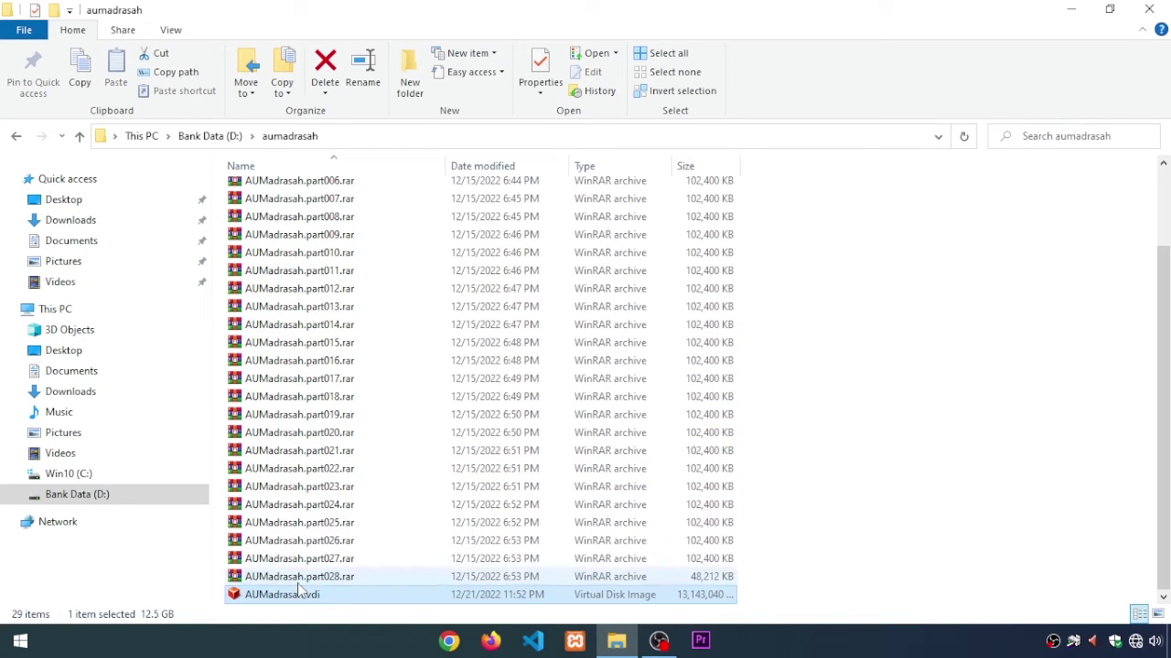
{"action": "left_click", "coordinate": [297, 578]}
{"action": "left_click", "coordinate": [301, 594]}
{"action": "left_click", "coordinate": [289, 579]}
{"action": "left_click", "coordinate": [291, 593]}
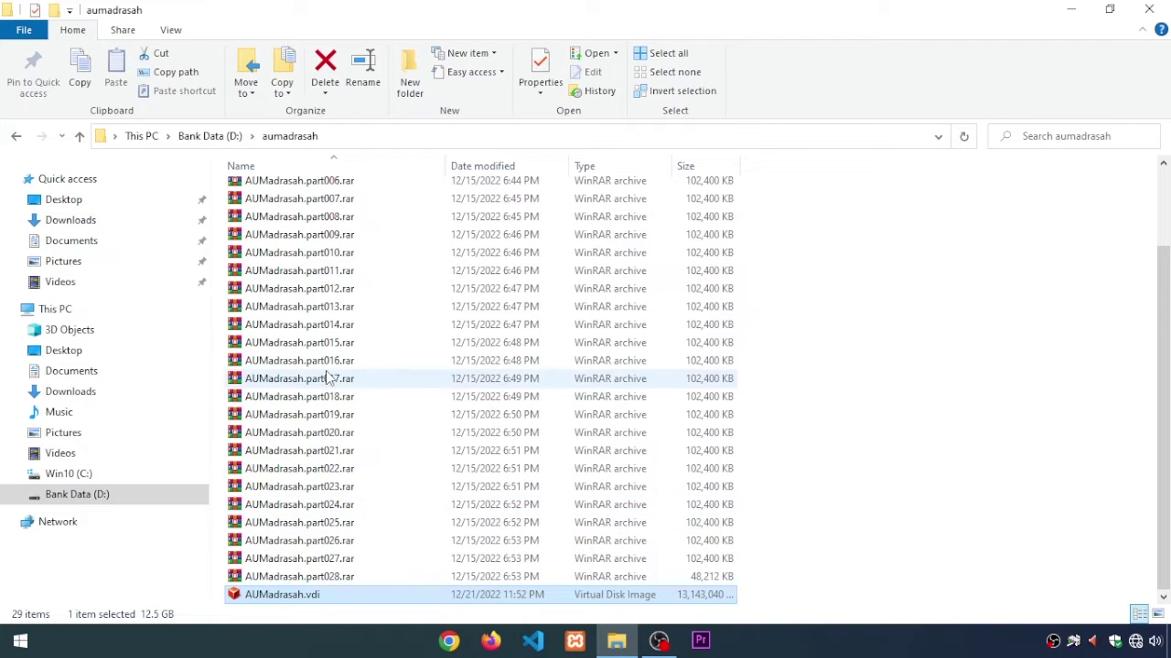
{"action": "scroll", "coordinate": [339, 380], "scroll_direction": "up", "scroll_amount": 1}
{"action": "scroll", "coordinate": [334, 385], "scroll_direction": "down", "scroll_amount": 1}
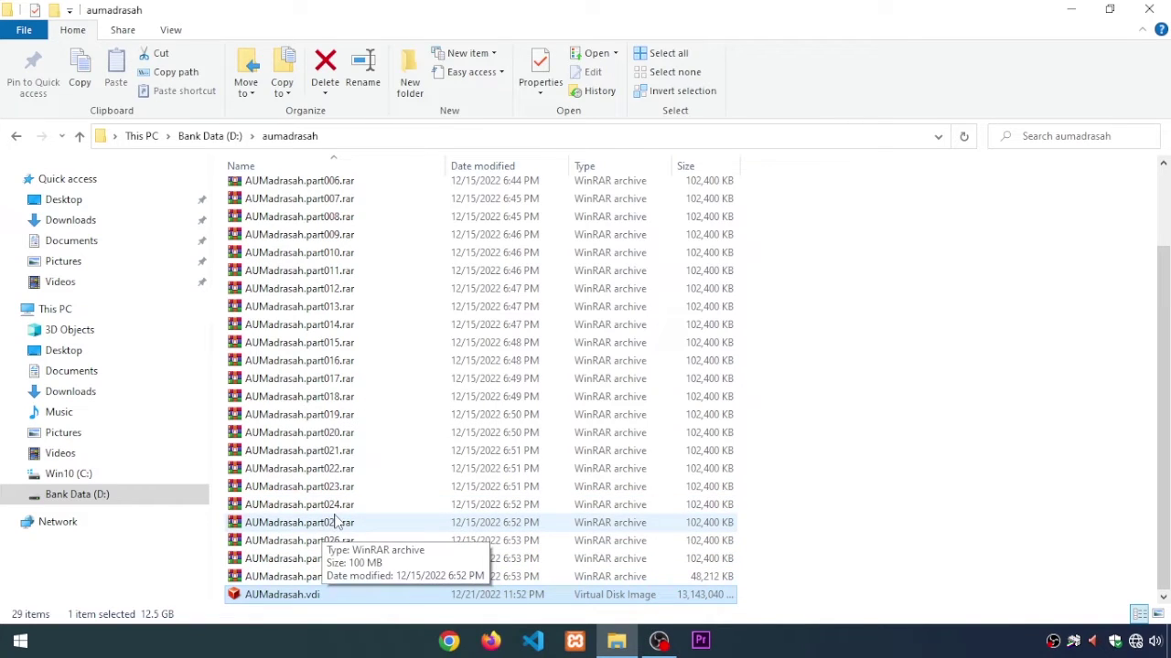
{"action": "right_click", "coordinate": [758, 169]}
{"action": "left_click", "coordinate": [776, 181]}
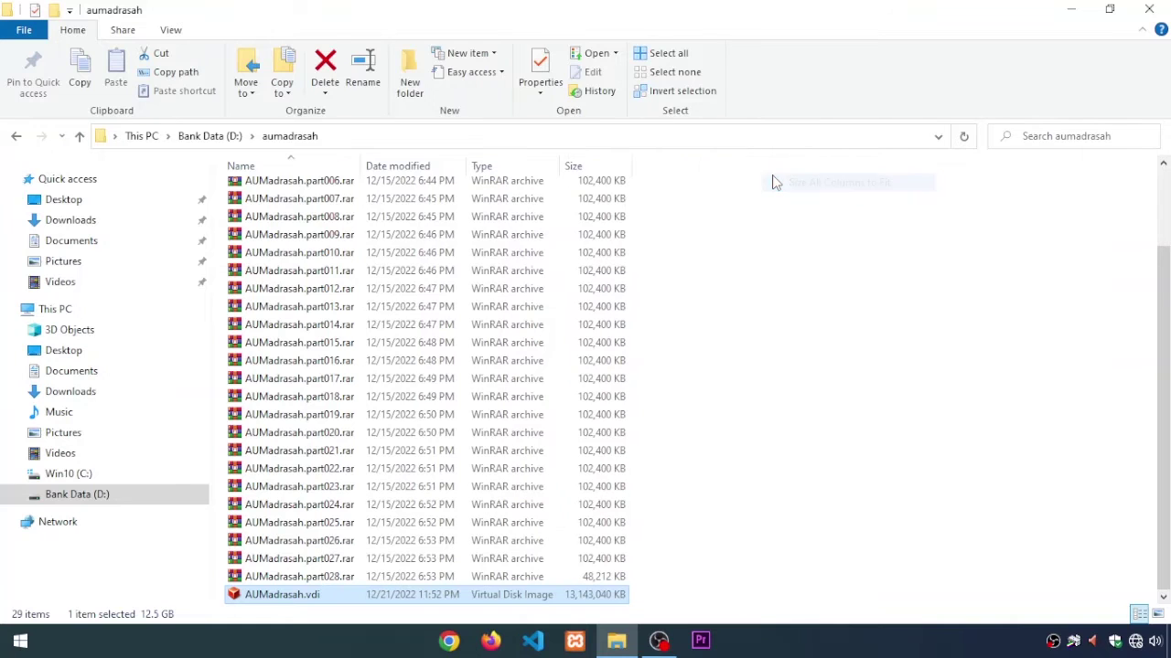
Search the installed programs for Oracle VM VirtualBox and launch it.
{"action": "left_click", "coordinate": [21, 642]}
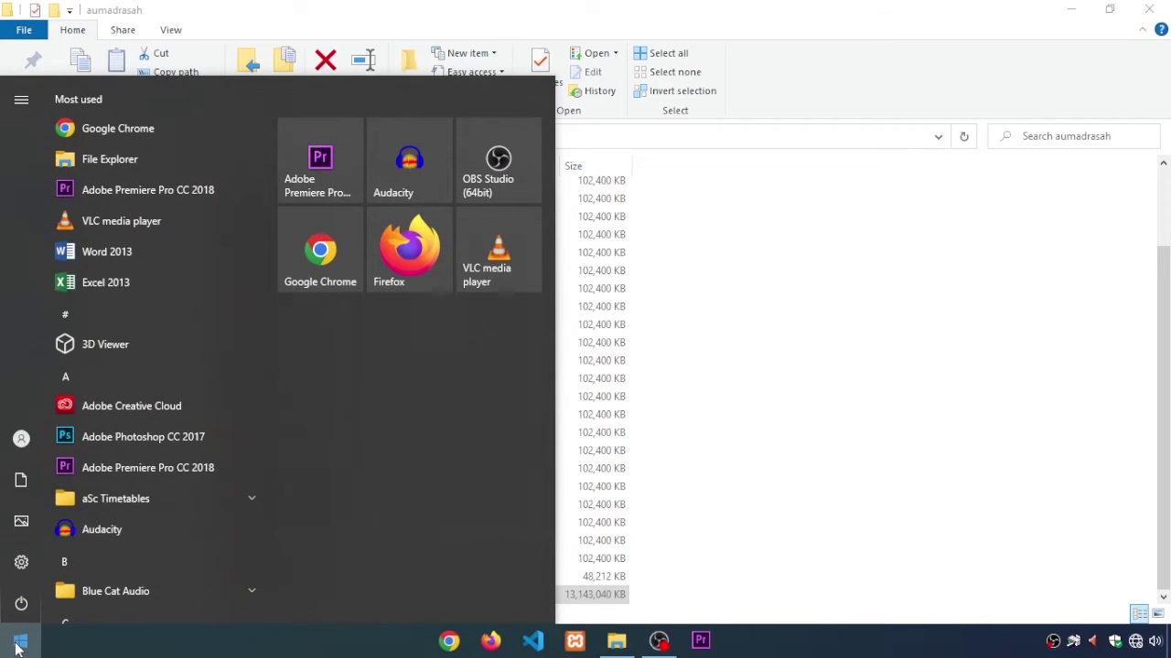
{"action": "type", "text": "oa"}
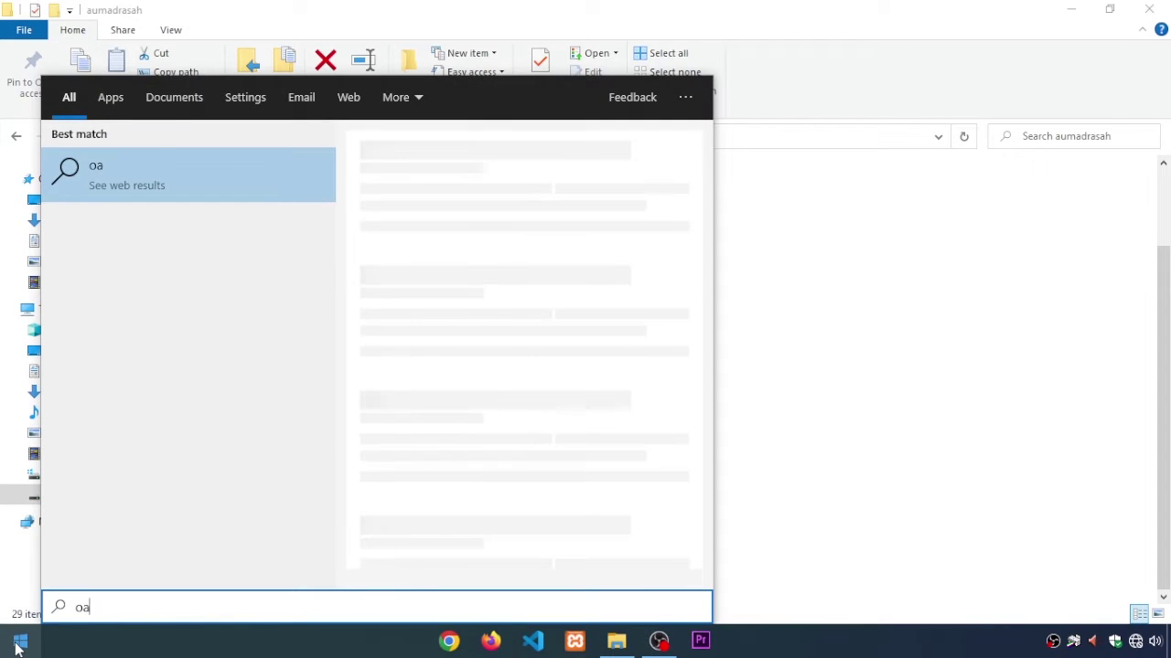
{"action": "type", "text": "r"}
{"action": "key", "text": "BackSpace"}
{"action": "key", "text": "BackSpace"}
{"action": "type", "text": "ra"}
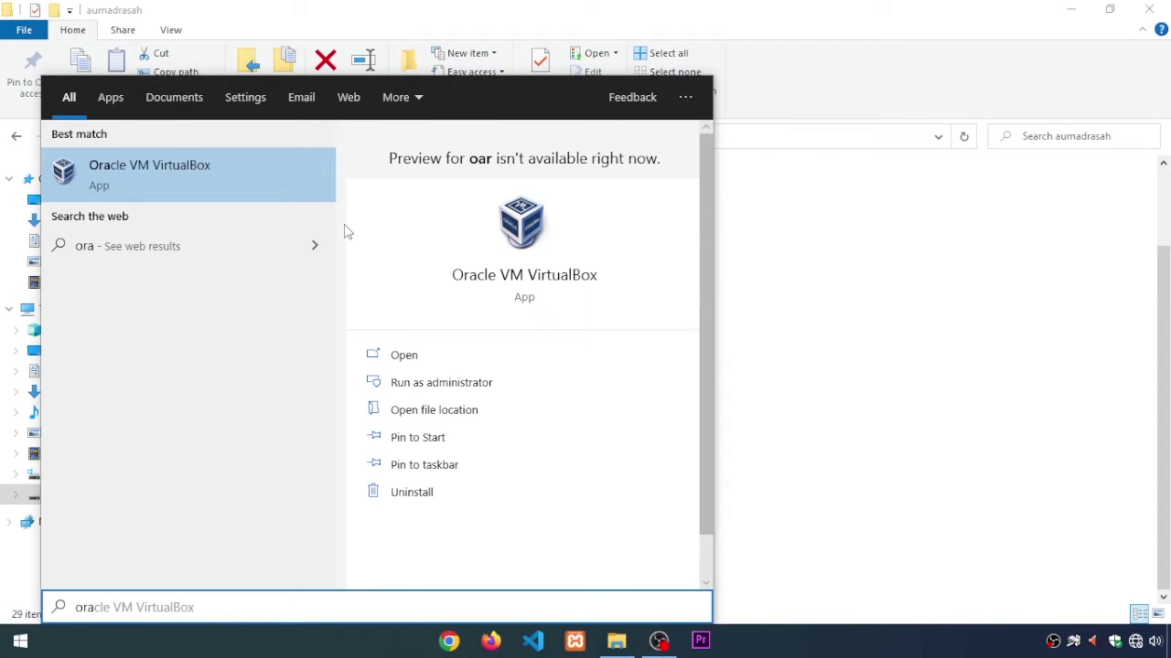
{"action": "left_click", "coordinate": [184, 173]}
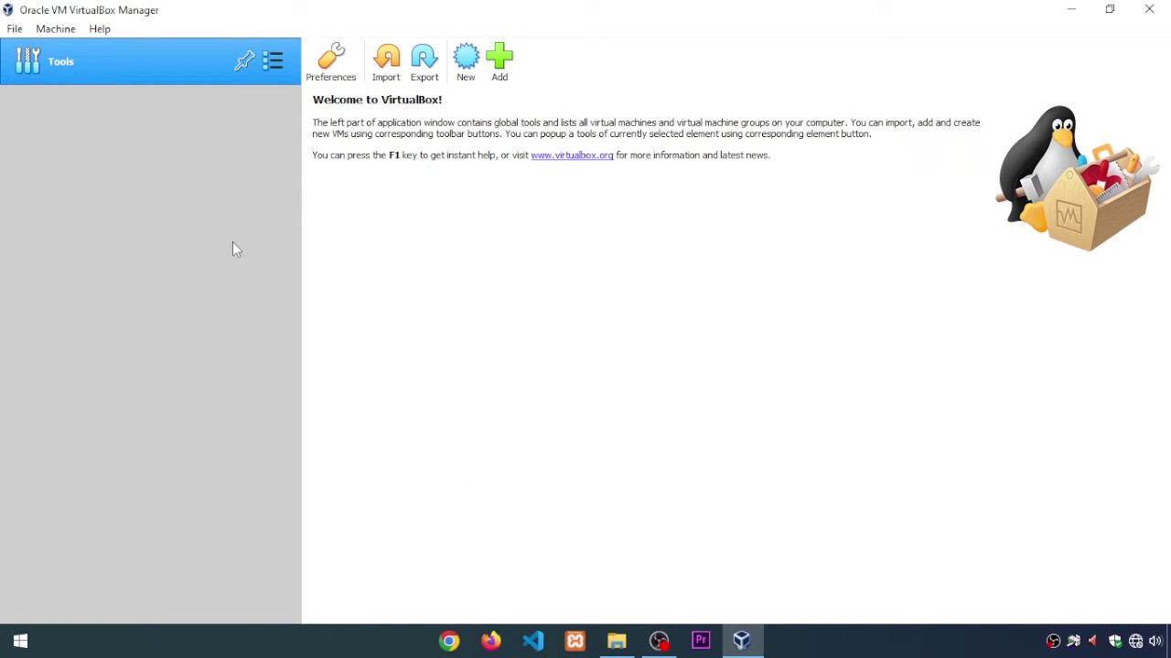
Start a new virtual machine named aumadrasah with type Linux and version Ubuntu (64-bit).
{"action": "left_click", "coordinate": [465, 64]}
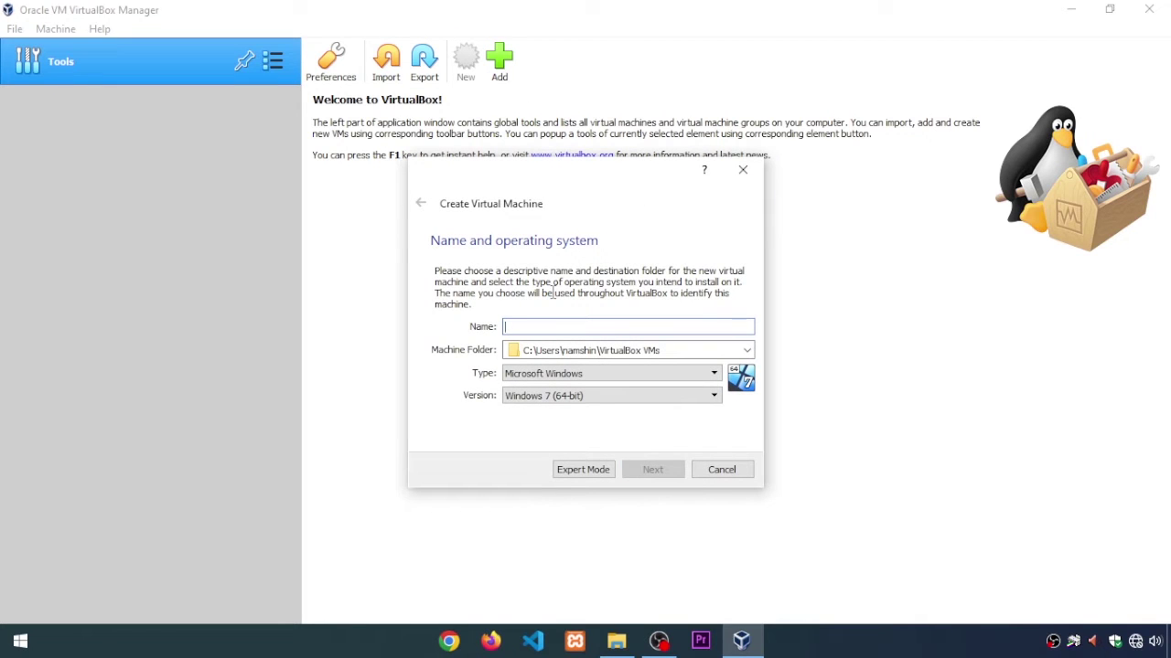
{"action": "type", "text": "aumadrasah"}
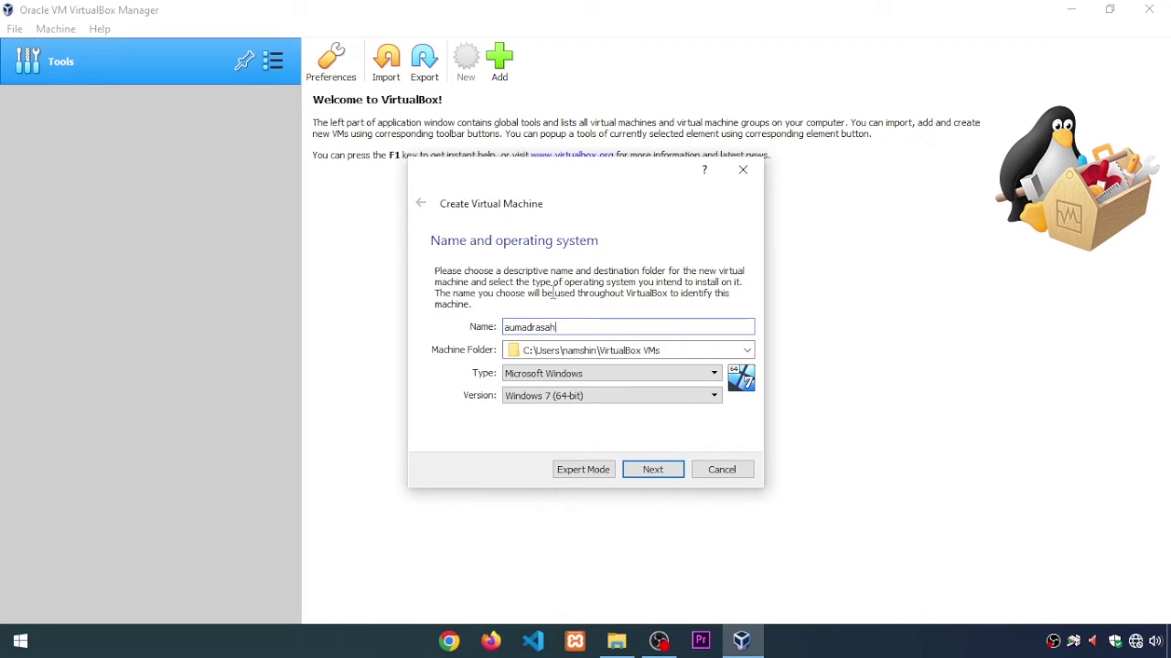
{"action": "left_click", "coordinate": [562, 375]}
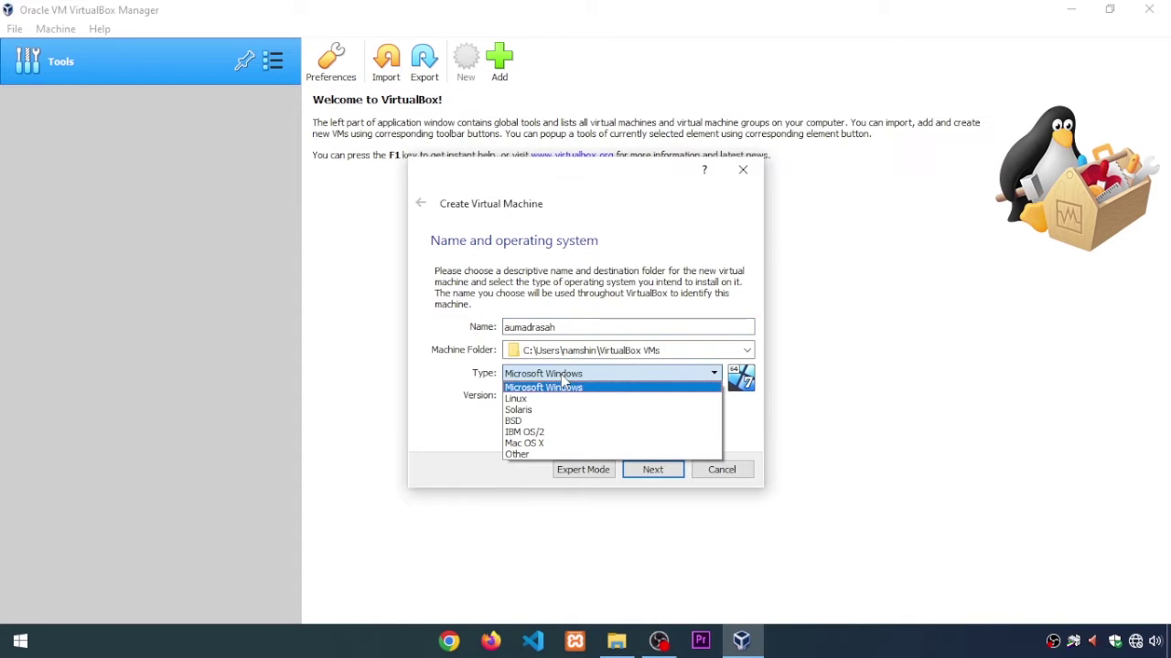
{"action": "left_click", "coordinate": [553, 398]}
{"action": "left_click", "coordinate": [552, 402]}
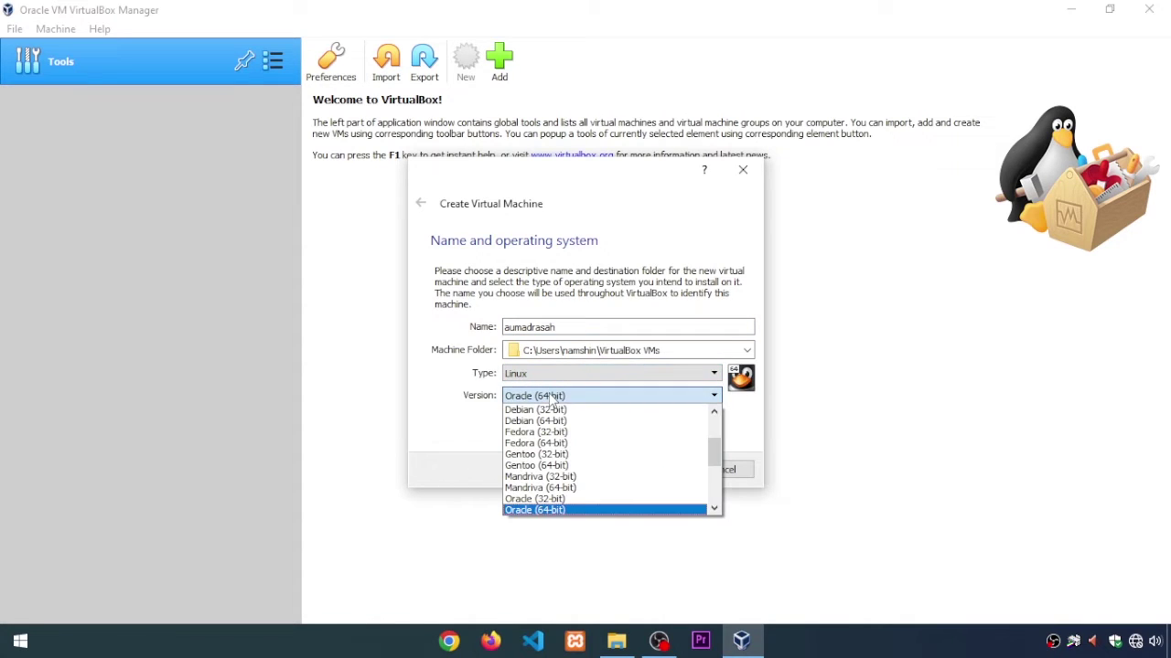
{"action": "scroll", "coordinate": [568, 439], "scroll_direction": "down", "scroll_amount": 4}
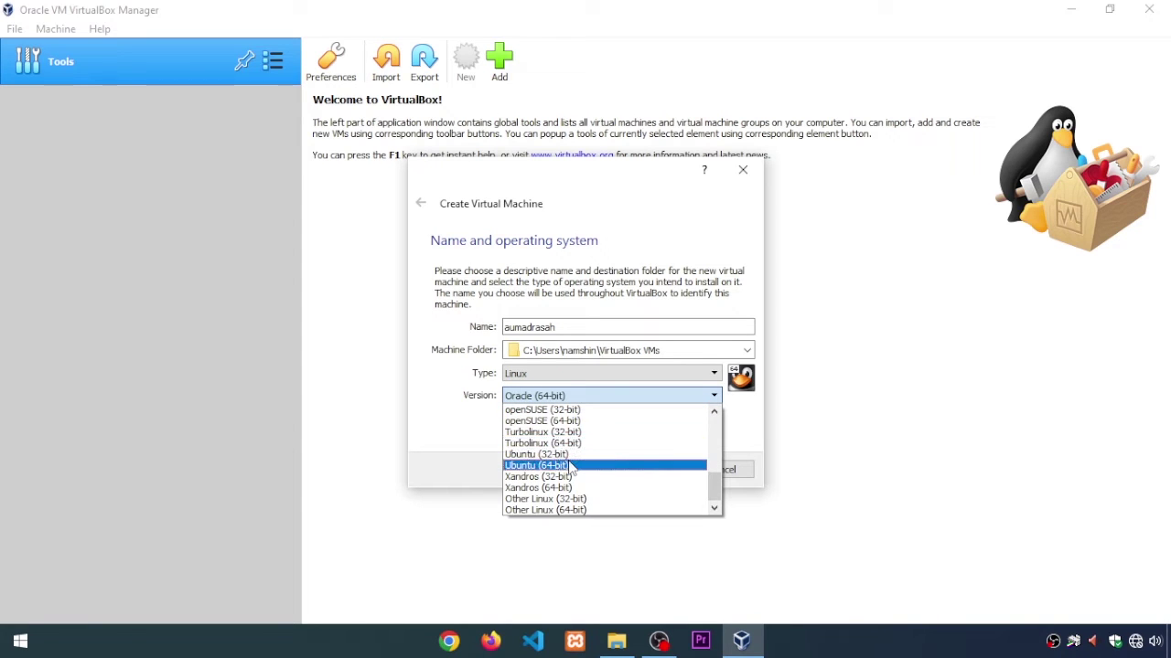
{"action": "left_click", "coordinate": [570, 468]}
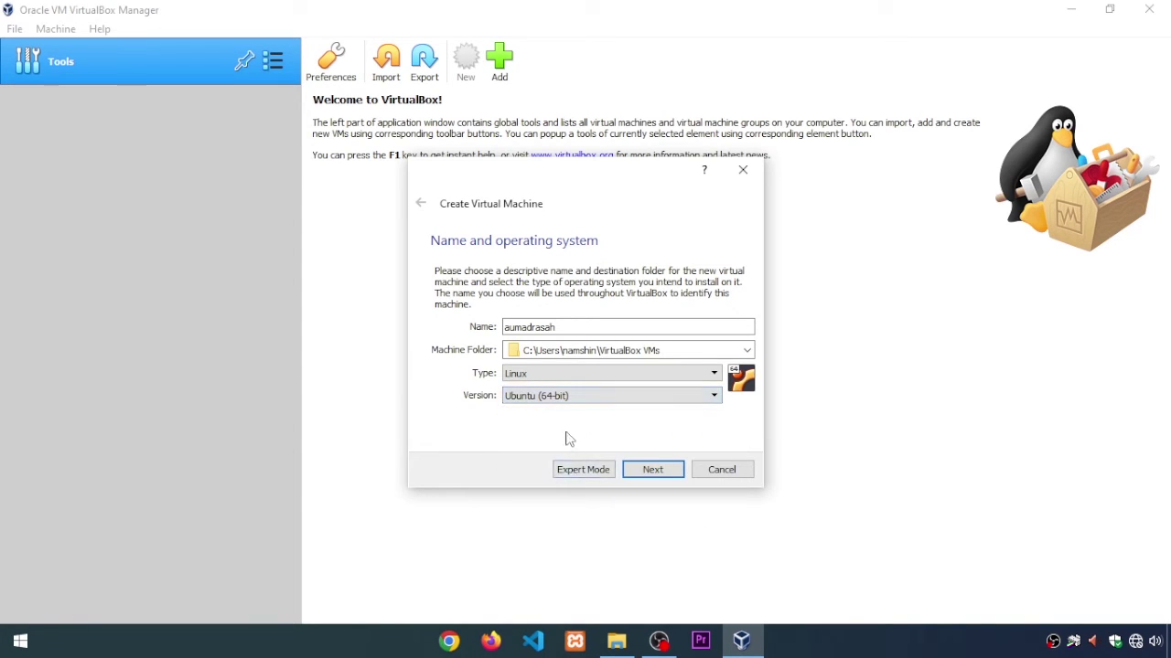
{"action": "left_click", "coordinate": [662, 471]}
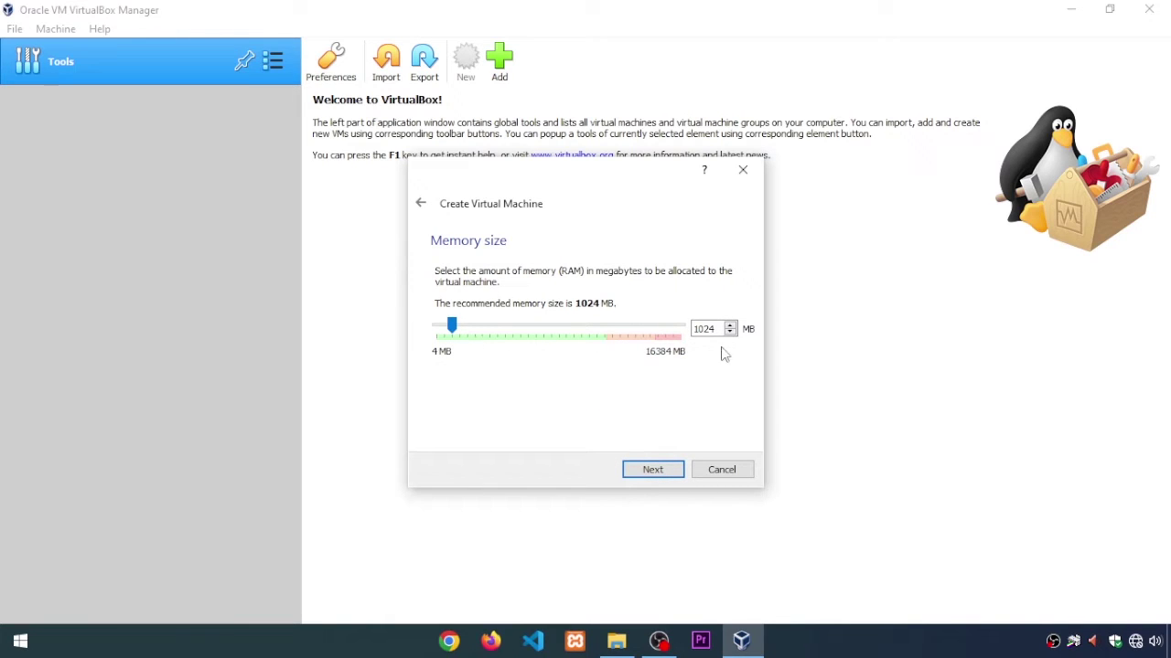
Set the new virtual machine's memory size to 10000 MB and continue to the hard disk options.
{"action": "left_click_drag", "start_coordinate": [717, 331], "coordinate": [684, 337]}
{"action": "type", "text": "10000"}
{"action": "left_click", "coordinate": [653, 470]}
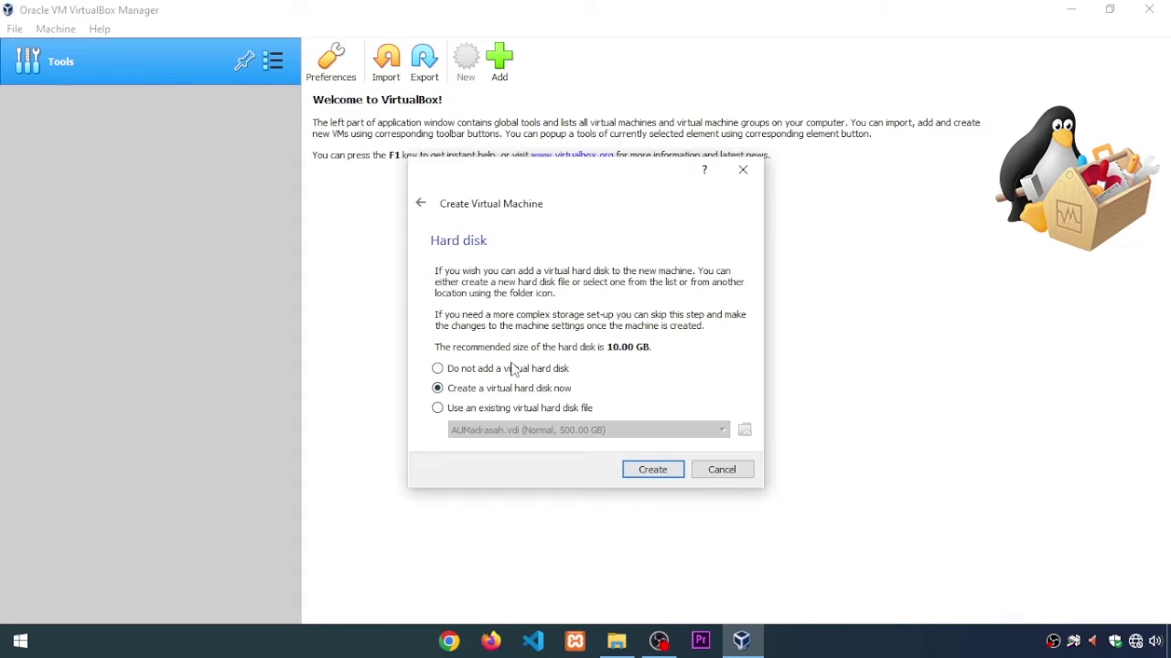
Choose to use an existing virtual hard disk file and open the hard disk selector, selecting AUMadrasah.vdi.
{"action": "left_click", "coordinate": [438, 409]}
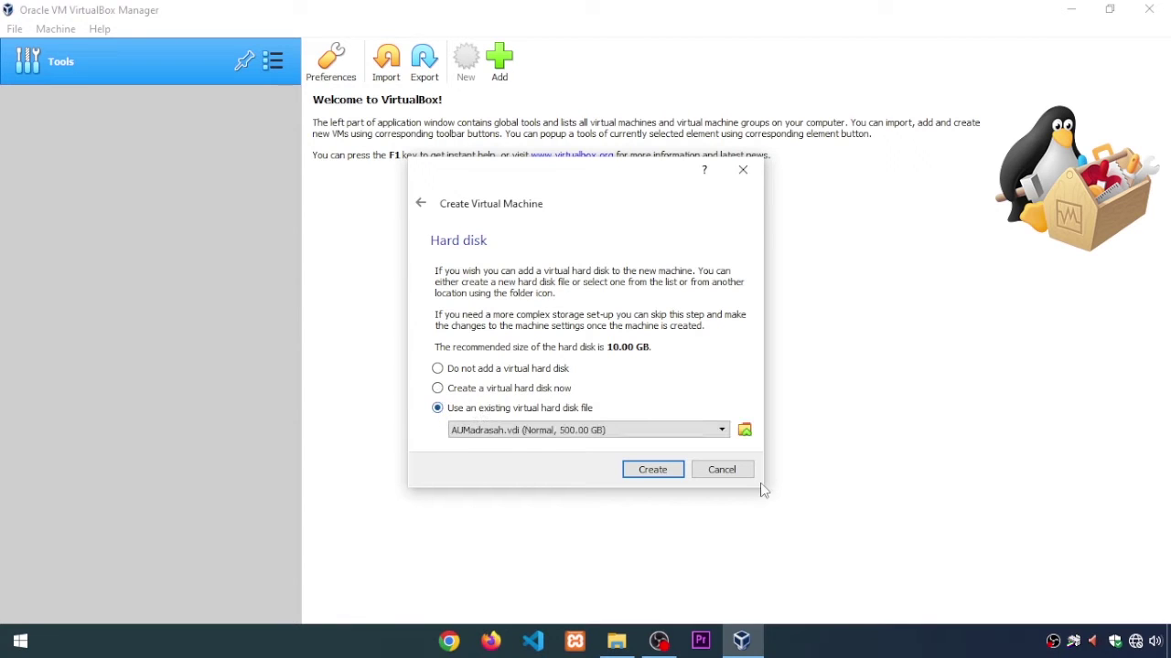
{"action": "left_click", "coordinate": [719, 430]}
{"action": "left_click", "coordinate": [719, 430]}
{"action": "left_click", "coordinate": [744, 430]}
{"action": "left_click", "coordinate": [514, 347]}
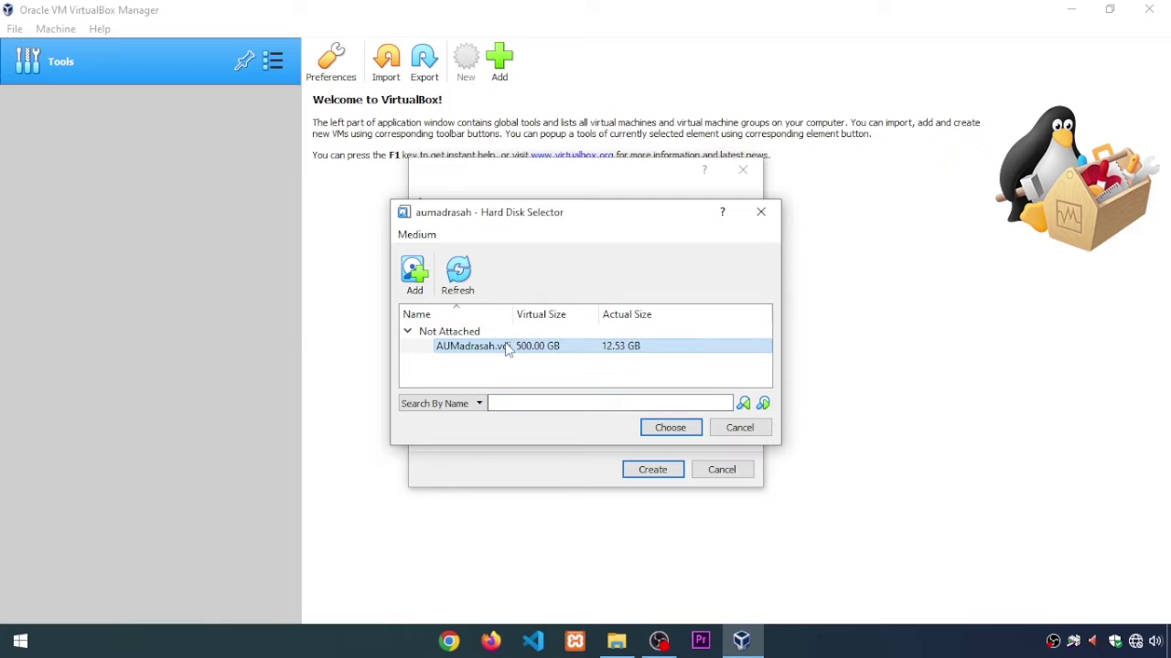
Add AUMadrasah.vdi from the aumadrasah folder on Bank Data (D:) to the hard disk selector.
{"action": "left_click", "coordinate": [416, 274]}
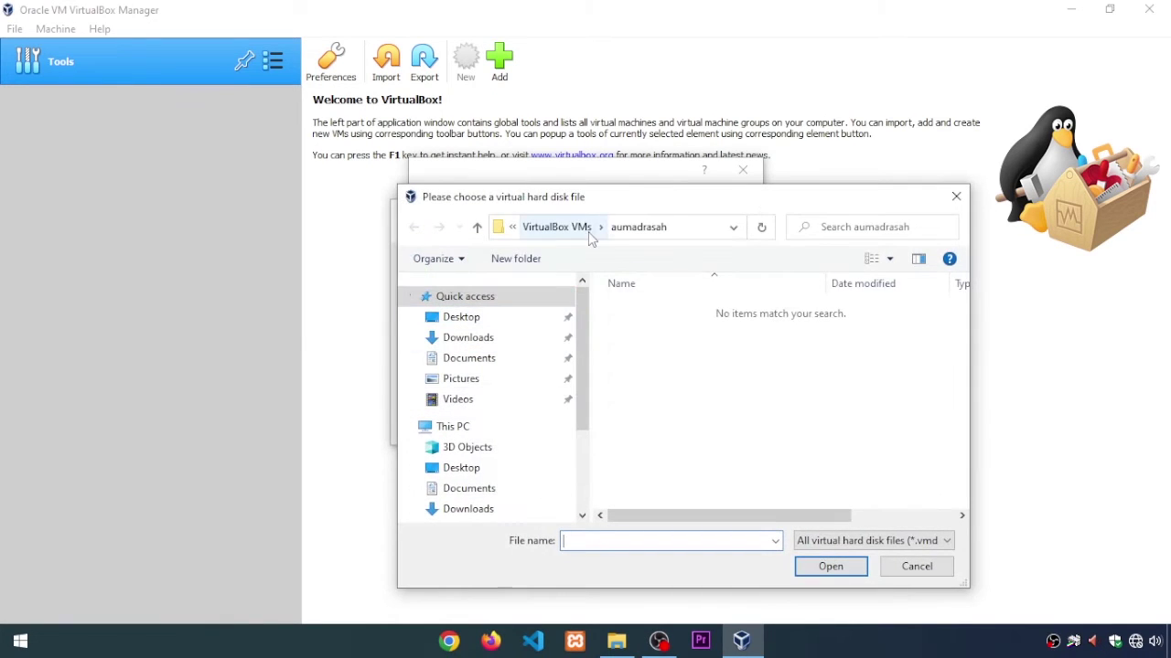
{"action": "scroll", "coordinate": [494, 481], "scroll_direction": "down", "scroll_amount": 3}
{"action": "left_click", "coordinate": [495, 475]}
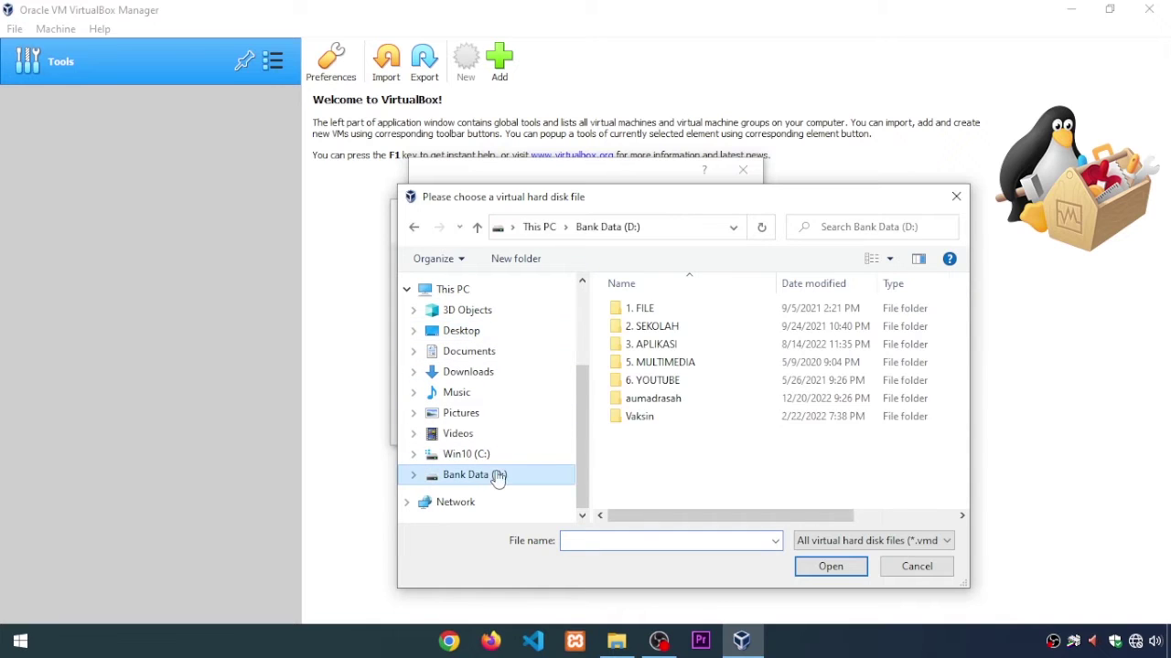
{"action": "double_click", "coordinate": [651, 402]}
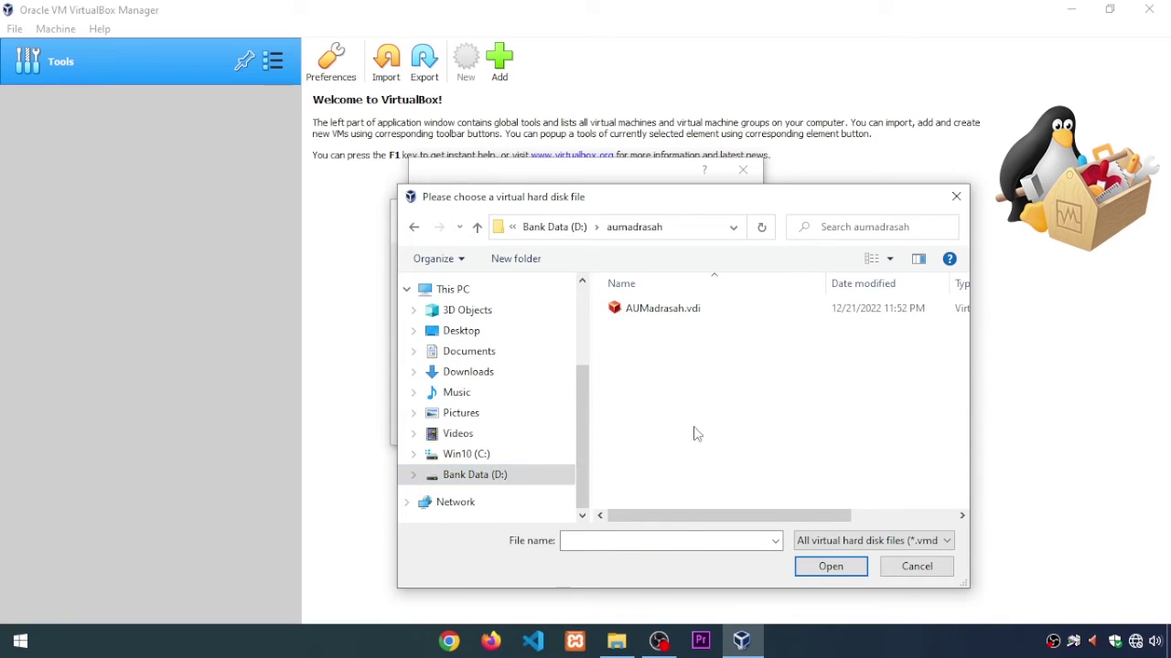
{"action": "left_click", "coordinate": [657, 315]}
{"action": "double_click", "coordinate": [657, 315]}
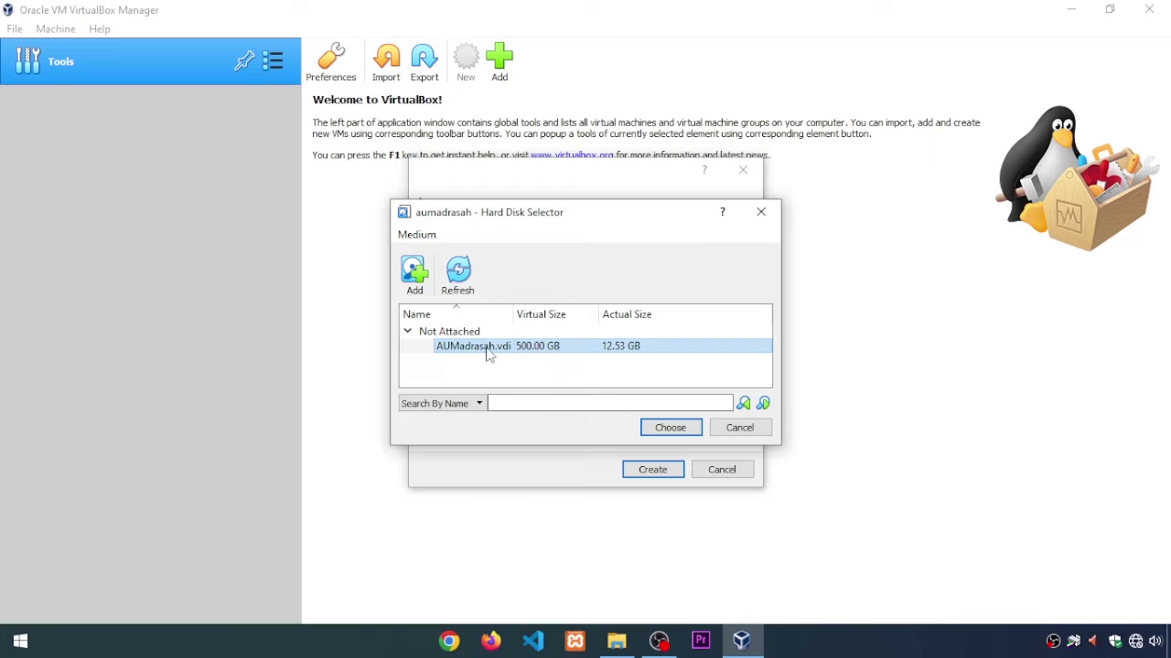
Choose AUMadrasah.vdi as the hard disk and create the virtual machine.
{"action": "left_click", "coordinate": [670, 427]}
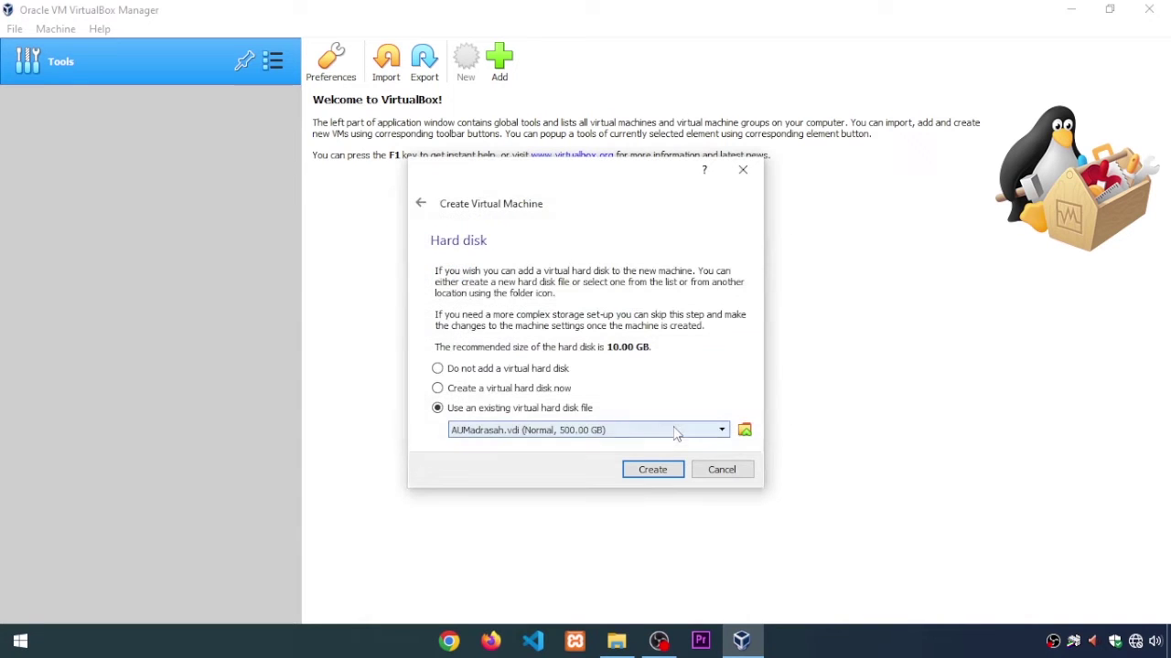
{"action": "left_click", "coordinate": [649, 471]}
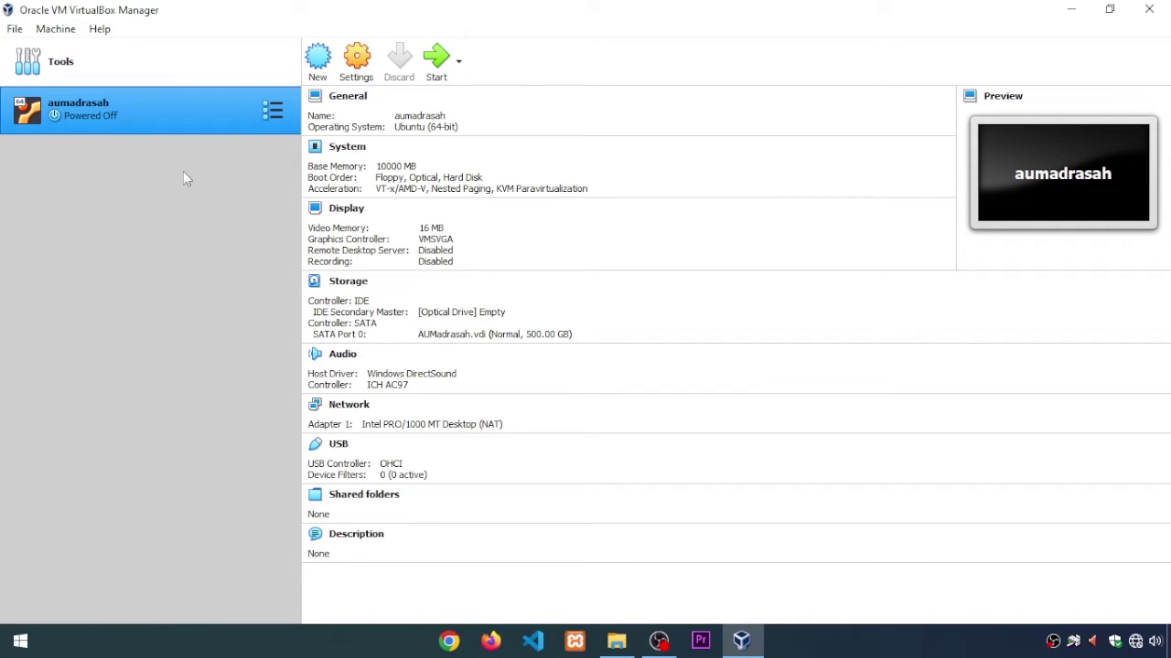
Open the aumadrasah machine's settings and set its processor count to 4.
{"action": "left_click", "coordinate": [357, 59]}
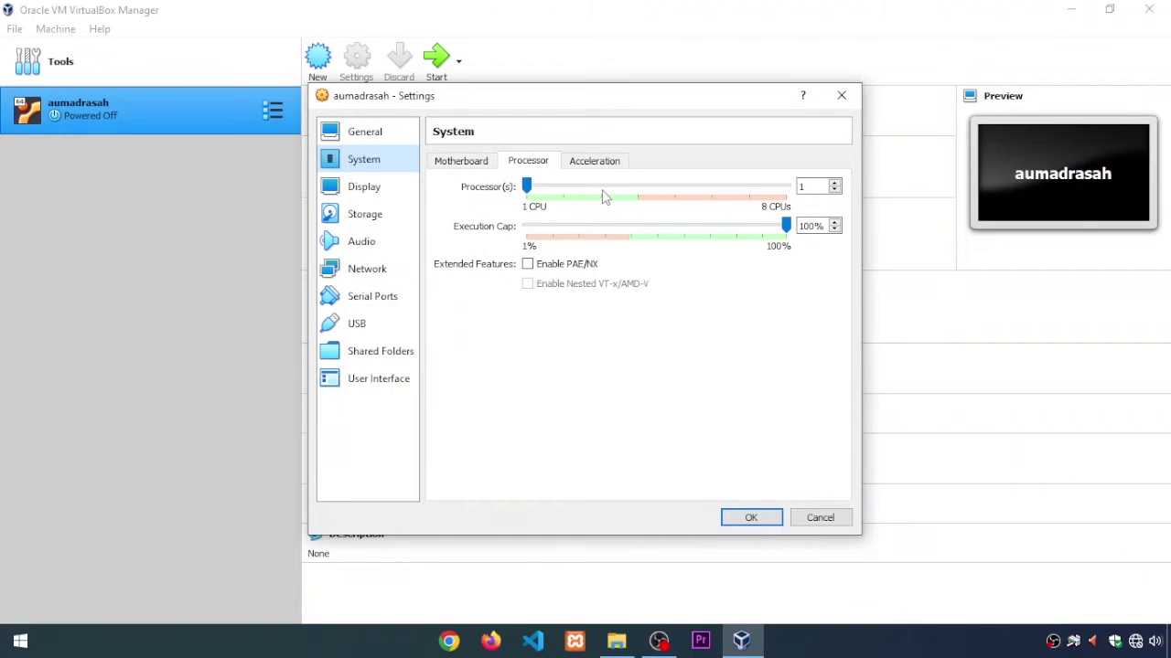
{"action": "left_click", "coordinate": [640, 189]}
{"action": "left_click", "coordinate": [640, 189]}
{"action": "left_click", "coordinate": [640, 189]}
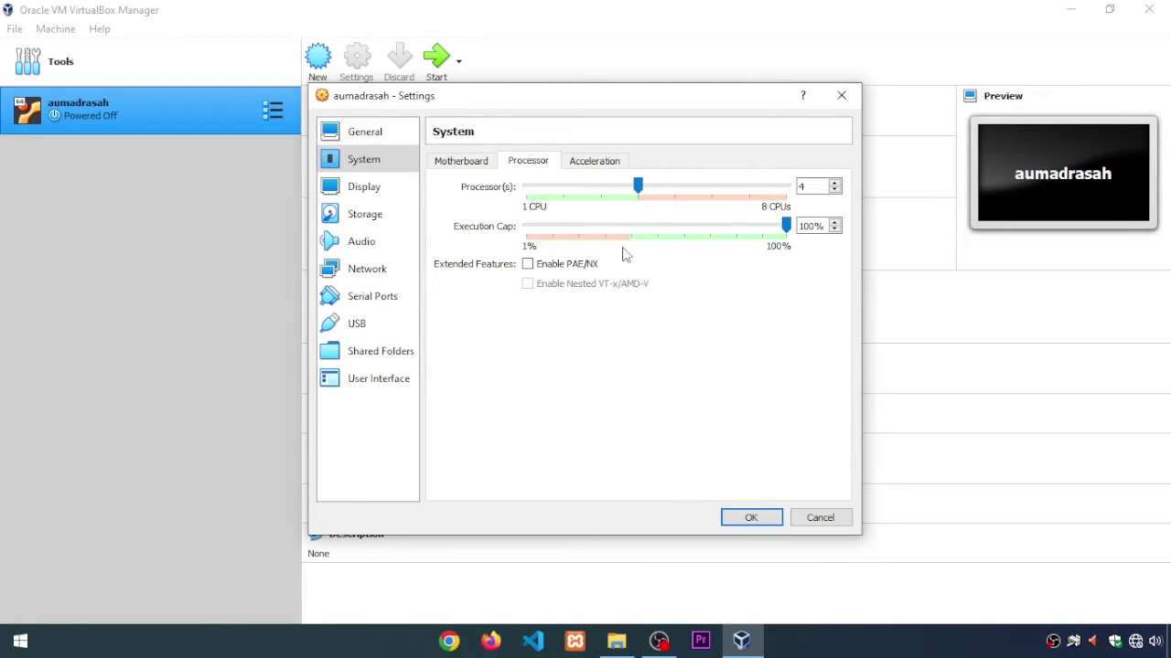
Attach network Adapter 1 of the virtual machine to the Host-only Adapter.
{"action": "left_click", "coordinate": [373, 190]}
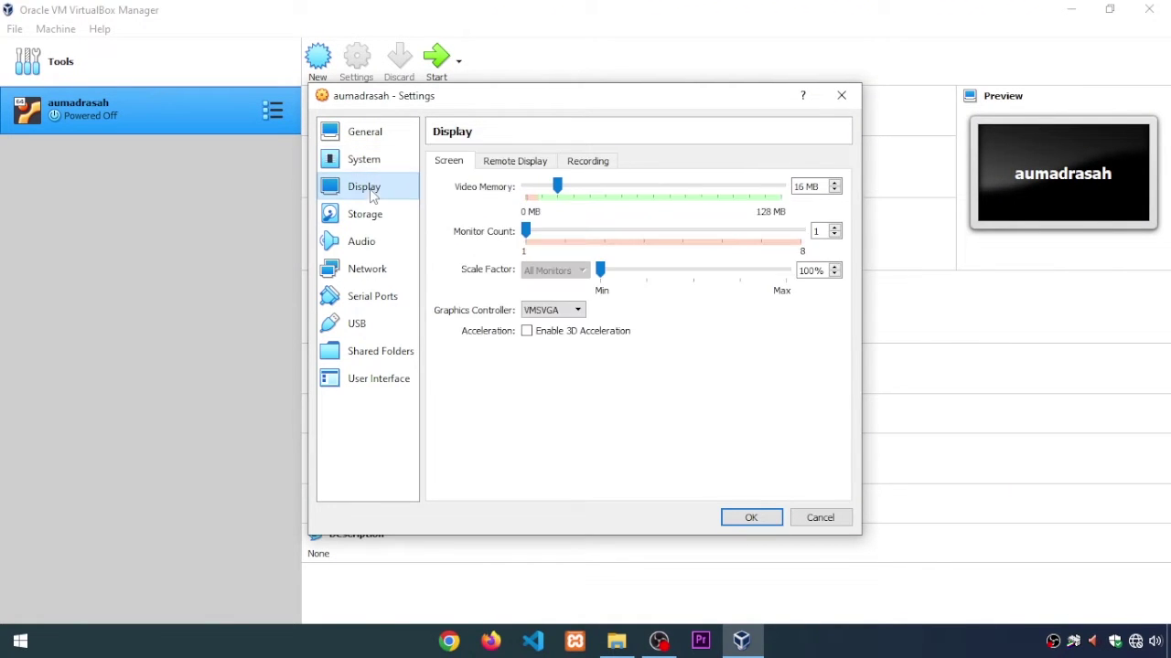
{"action": "left_click", "coordinate": [375, 217]}
{"action": "left_click", "coordinate": [375, 278]}
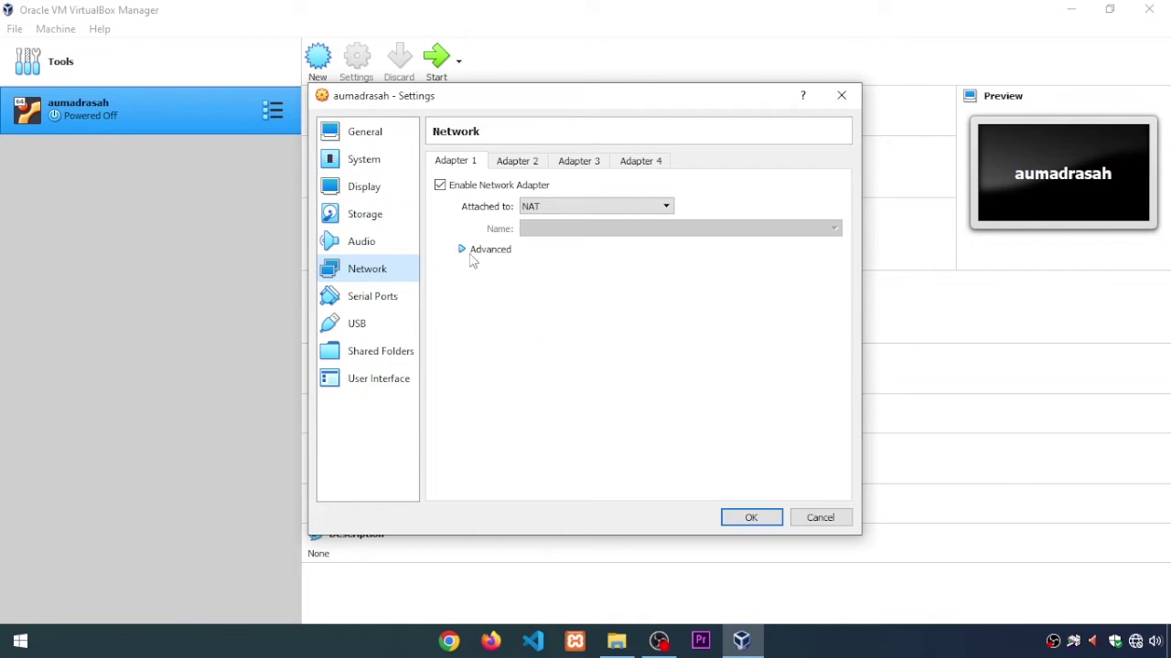
{"action": "left_click", "coordinate": [569, 210]}
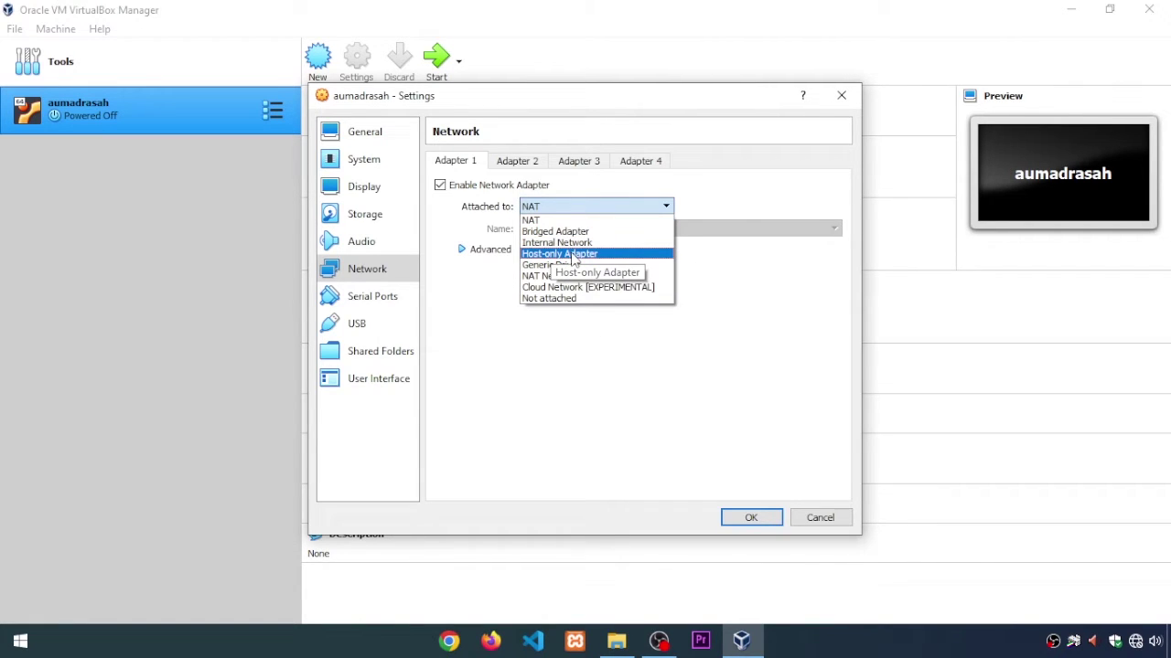
{"action": "left_click", "coordinate": [573, 257]}
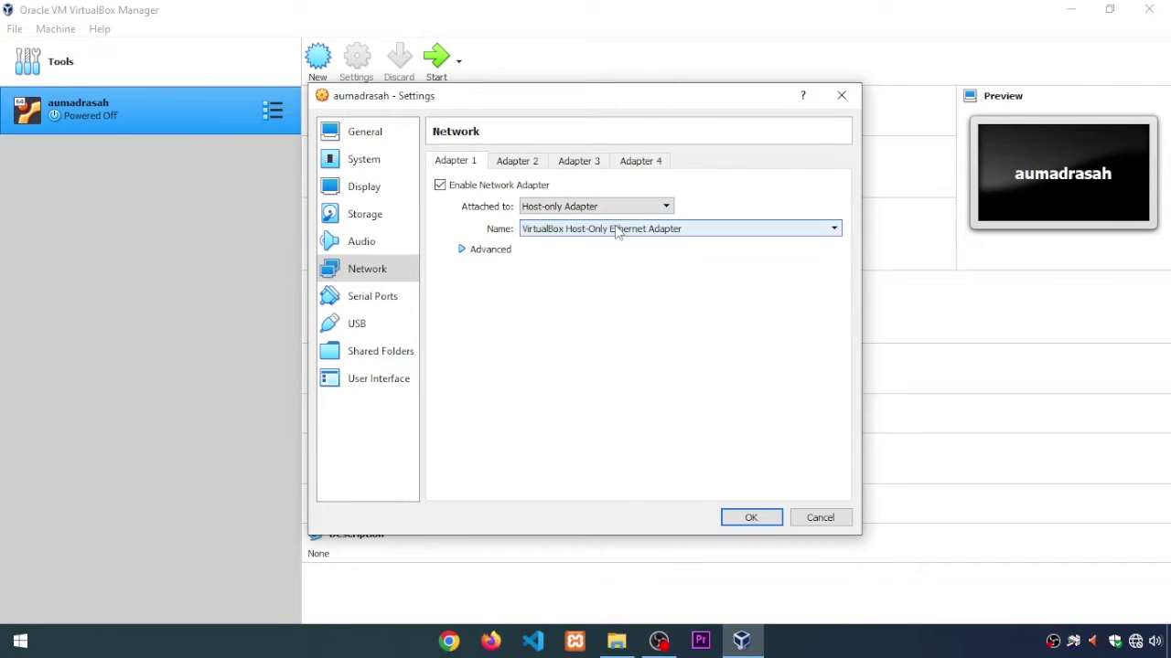
Open the IPv4 properties of the VirtualBox Host-Only Ethernet Adapter from the Windows network connections.
{"action": "right_click", "coordinate": [1135, 642]}
{"action": "left_click", "coordinate": [1024, 616]}
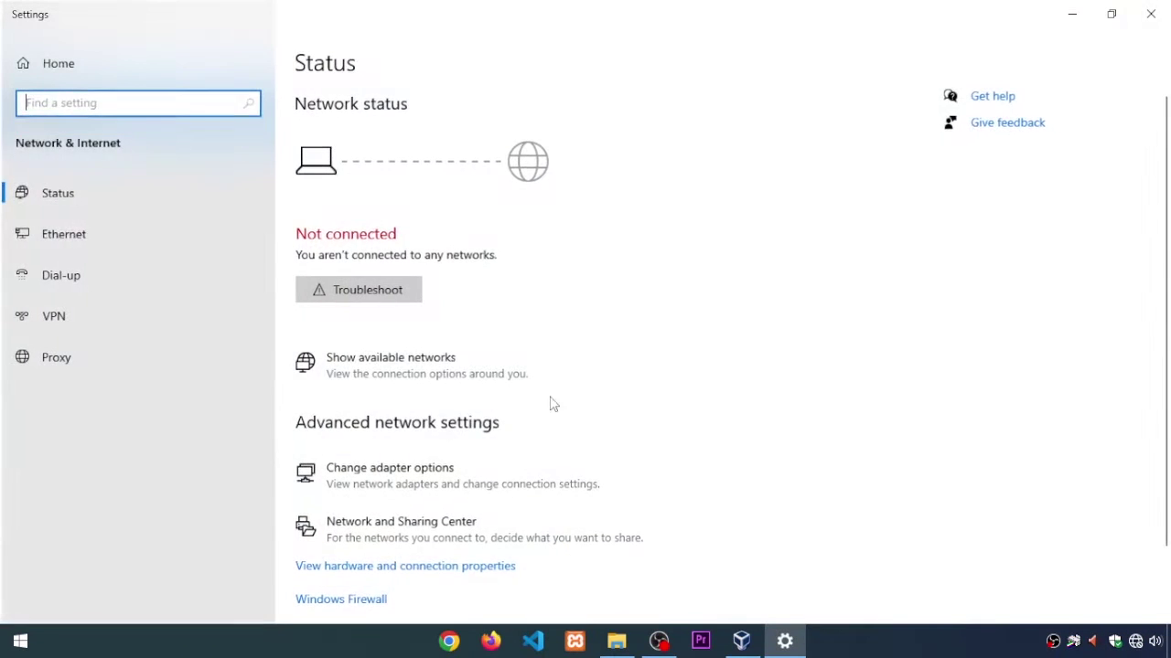
{"action": "left_click", "coordinate": [128, 238]}
{"action": "left_click", "coordinate": [988, 120]}
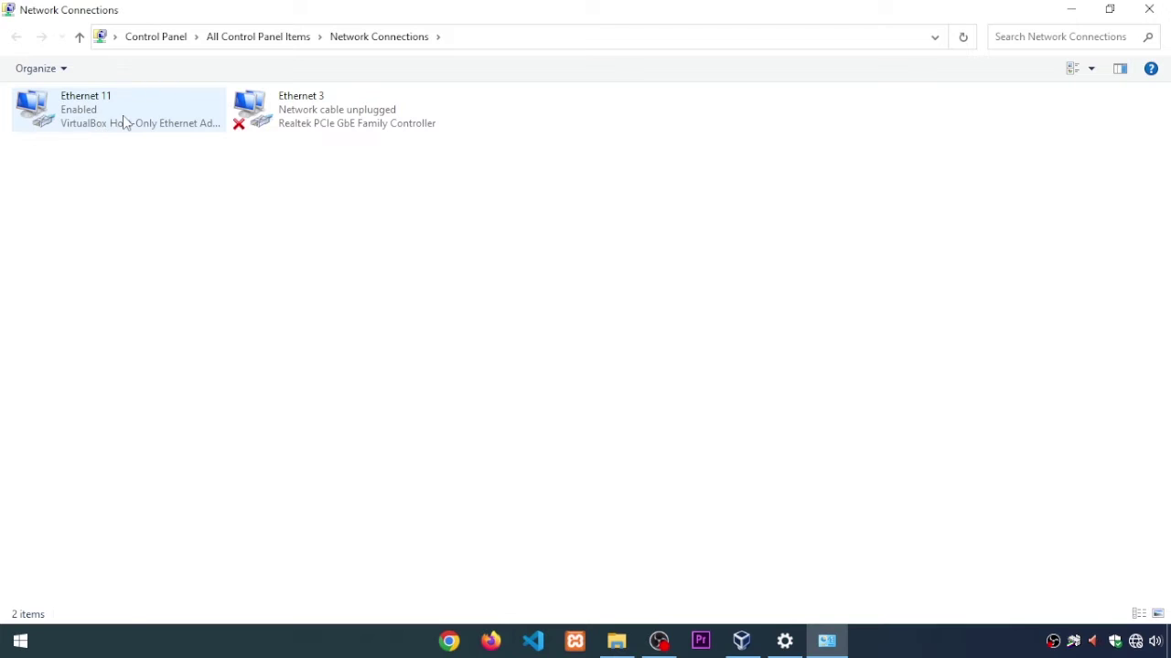
{"action": "left_click", "coordinate": [124, 119]}
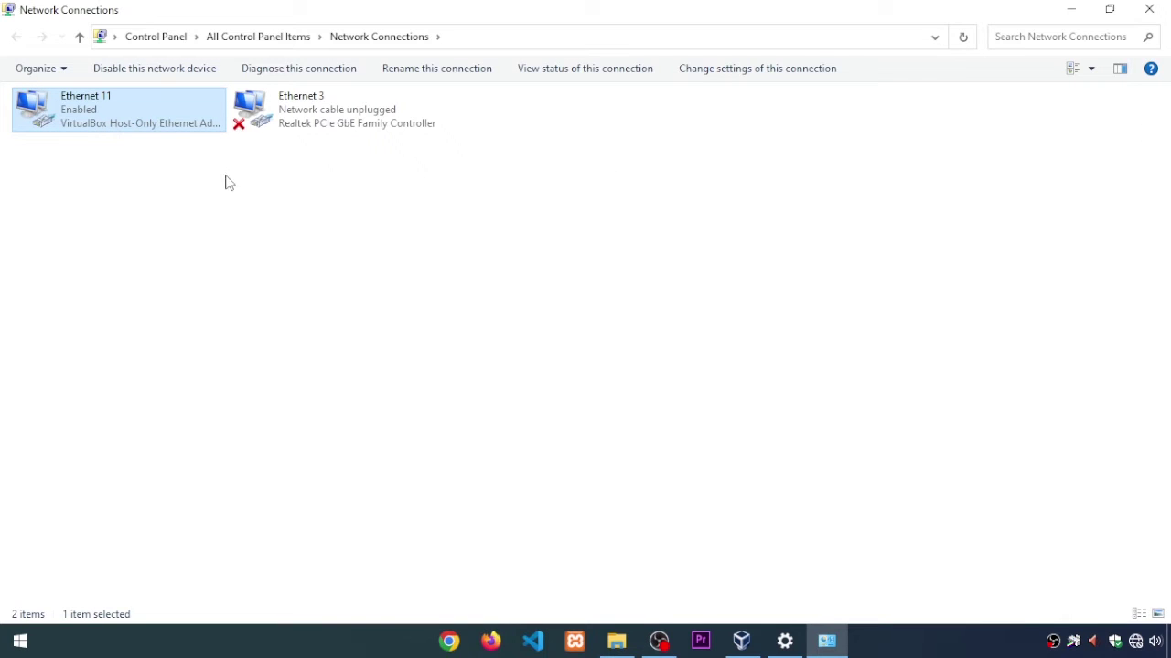
{"action": "double_click", "coordinate": [103, 132]}
{"action": "left_click", "coordinate": [497, 462]}
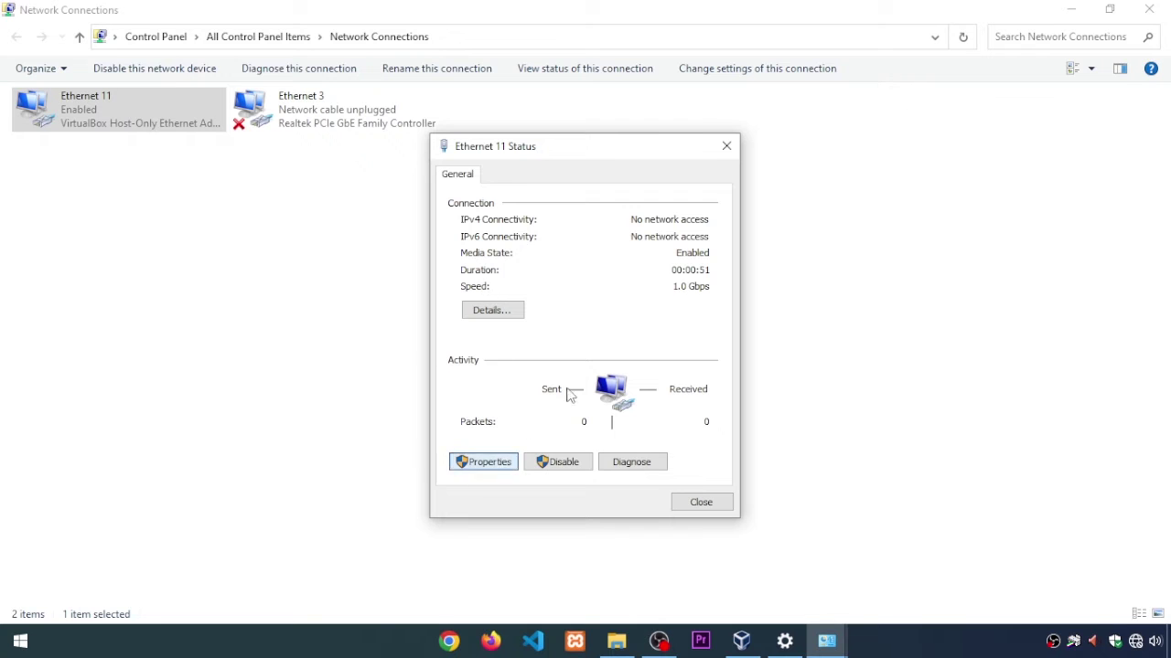
{"action": "double_click", "coordinate": [611, 358]}
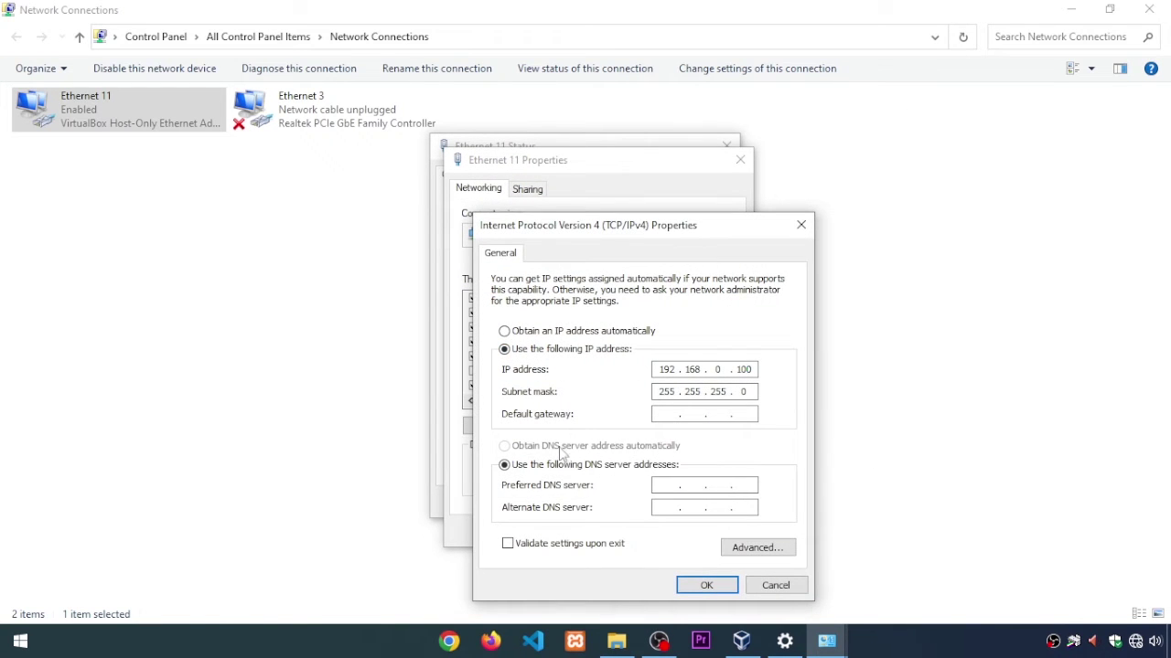
Try to confirm the host-only adapter's IPv4 address 192.168.0.100 with subnet mask 255.255.255.0, and close its dialogs without saving.
{"action": "left_click", "coordinate": [704, 588]}
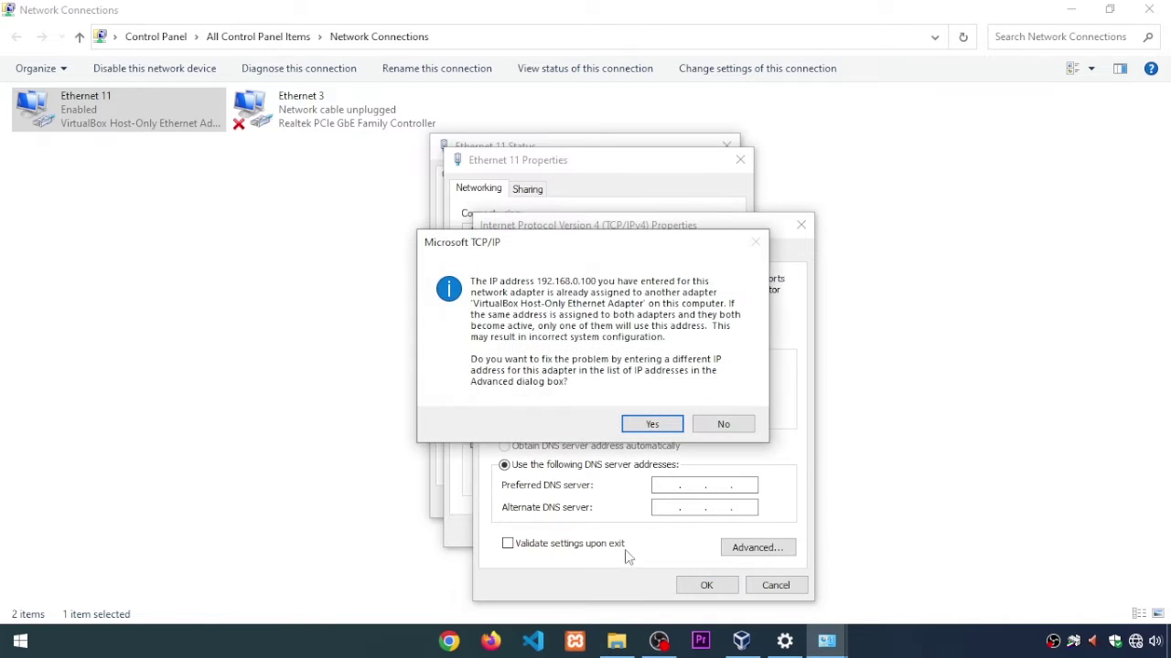
{"action": "left_click", "coordinate": [727, 422]}
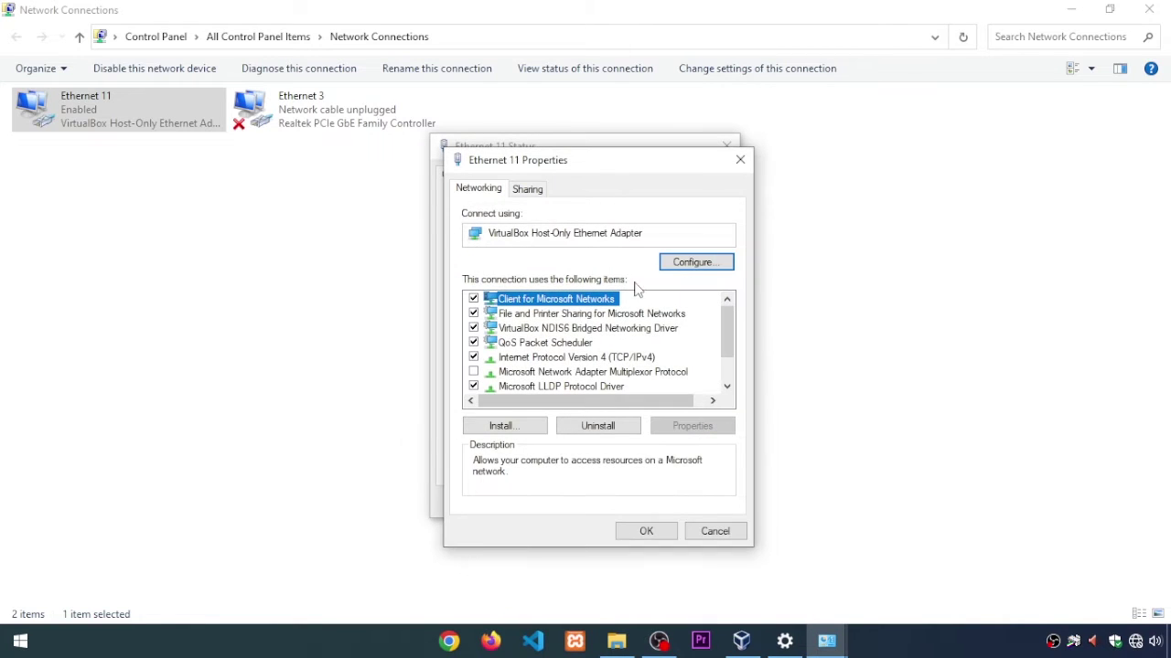
{"action": "double_click", "coordinate": [643, 357]}
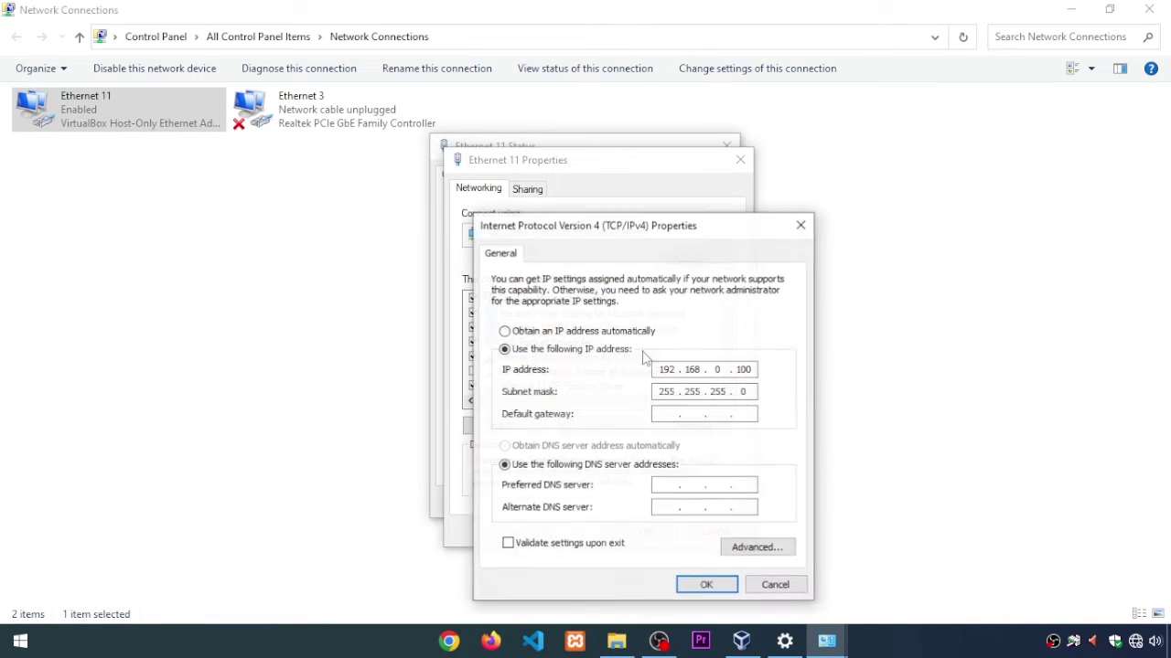
{"action": "left_click", "coordinate": [708, 583]}
{"action": "left_click", "coordinate": [650, 427]}
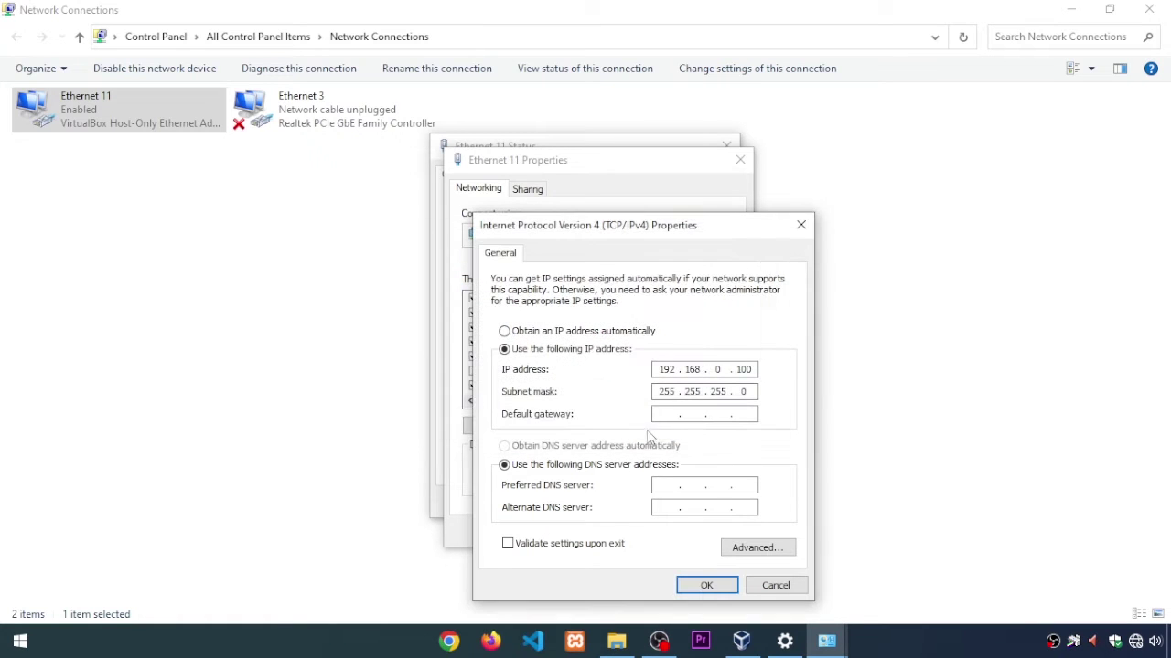
{"action": "left_click", "coordinate": [706, 584]}
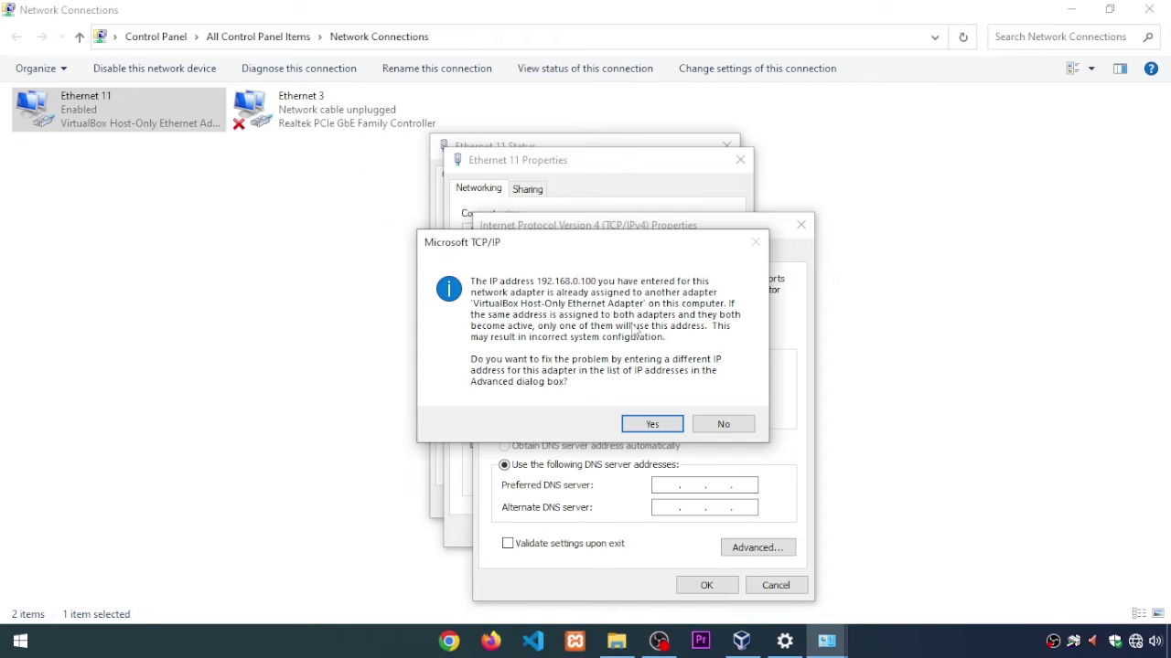
{"action": "left_click", "coordinate": [651, 425]}
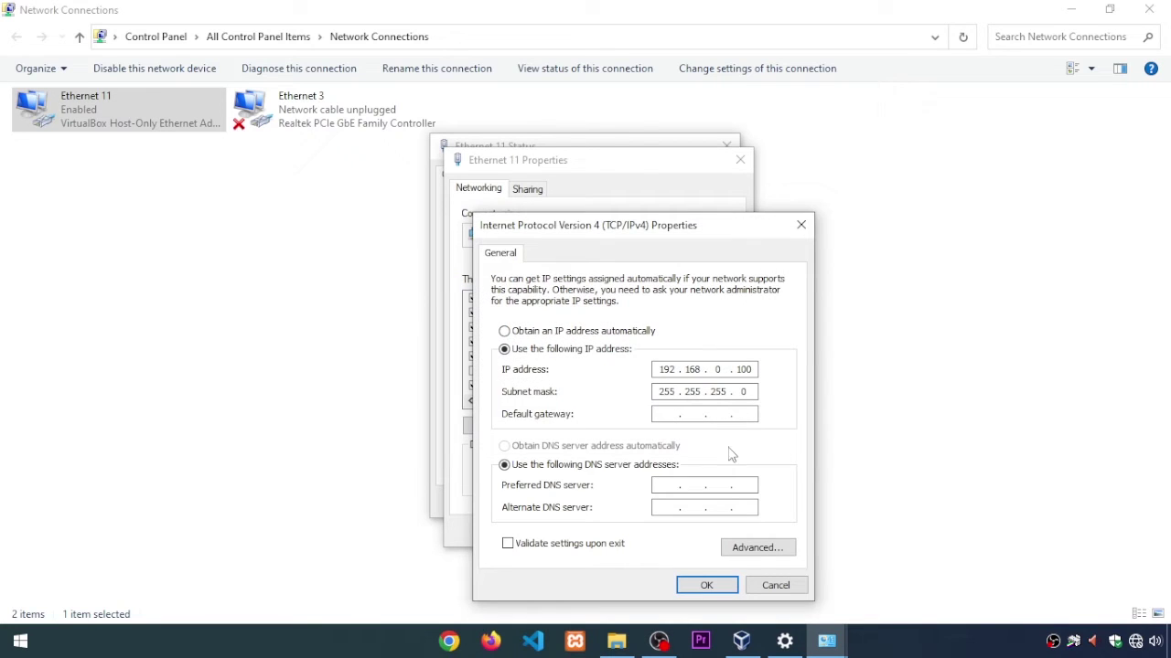
{"action": "left_click", "coordinate": [766, 585]}
{"action": "left_click", "coordinate": [709, 534]}
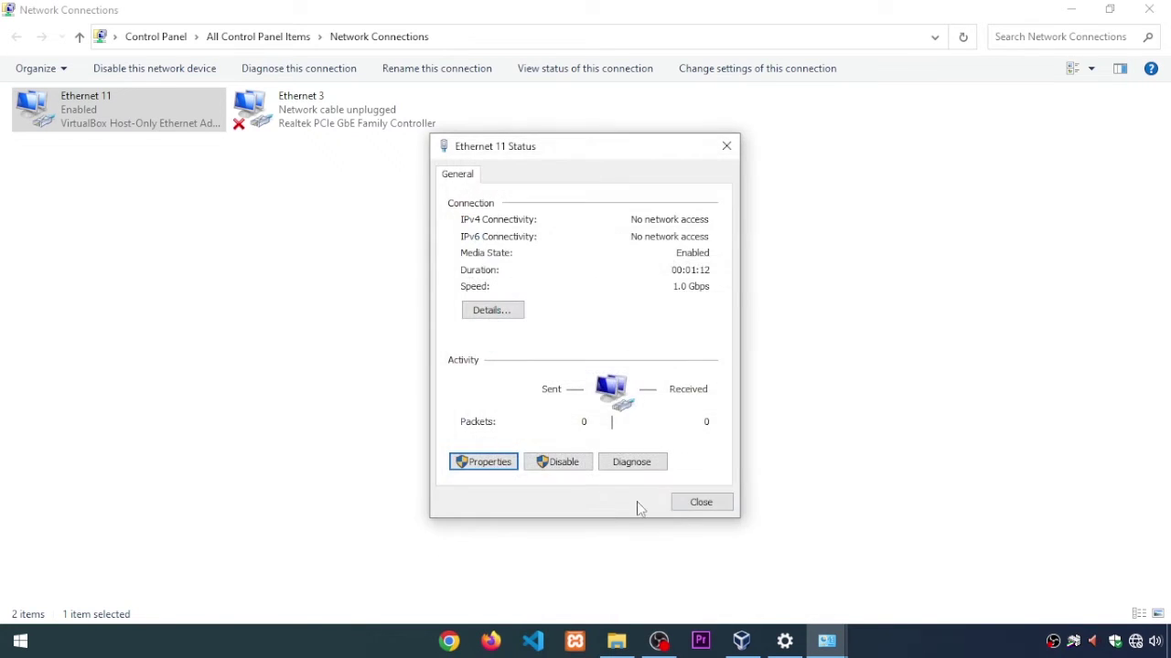
{"action": "left_click", "coordinate": [691, 507]}
{"action": "left_click", "coordinate": [361, 342]}
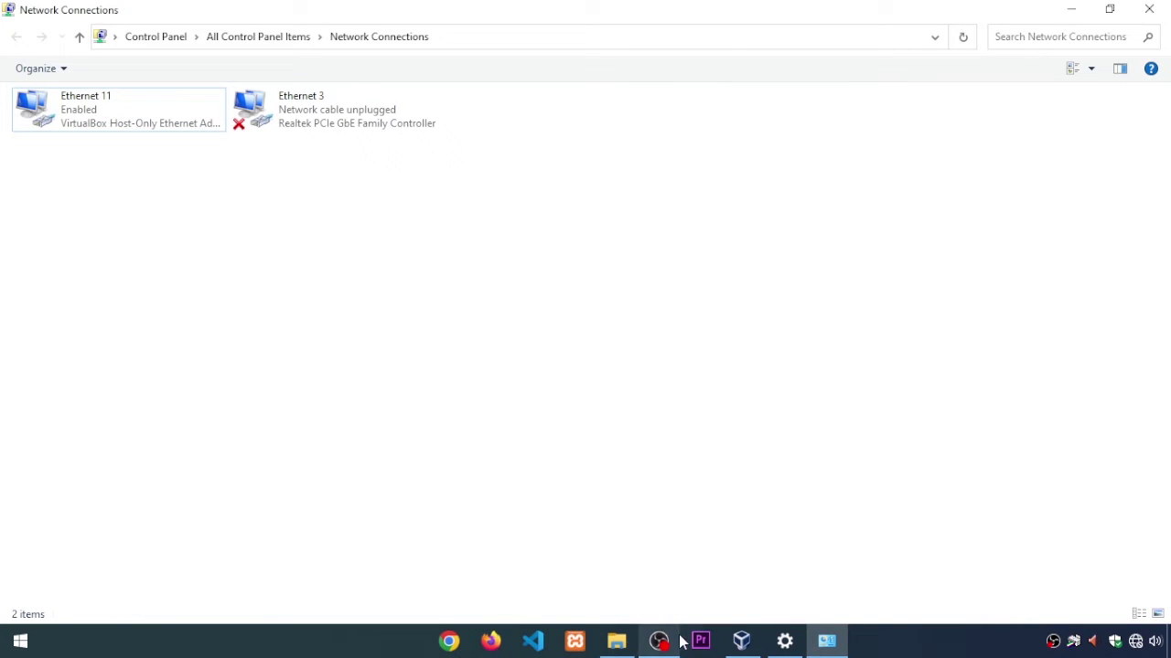
Switch back to VirtualBox, enable network Adapter 2 attached to NAT, and save the machine's settings.
{"action": "left_click", "coordinate": [741, 641]}
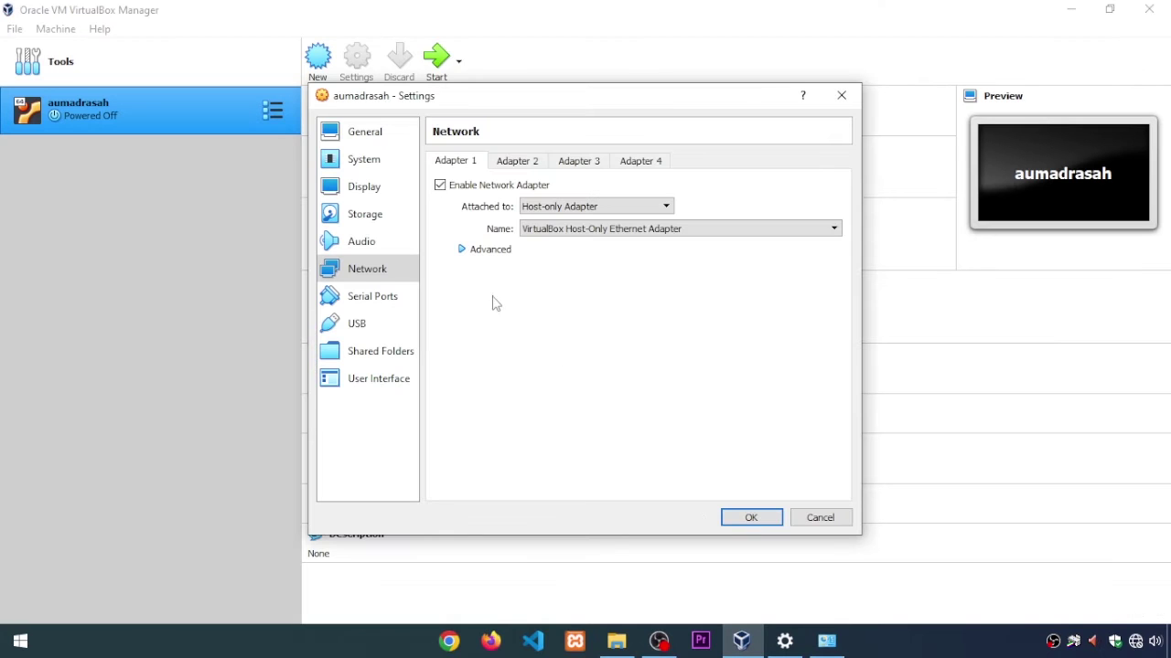
{"action": "left_click", "coordinate": [475, 258]}
{"action": "left_click", "coordinate": [512, 162]}
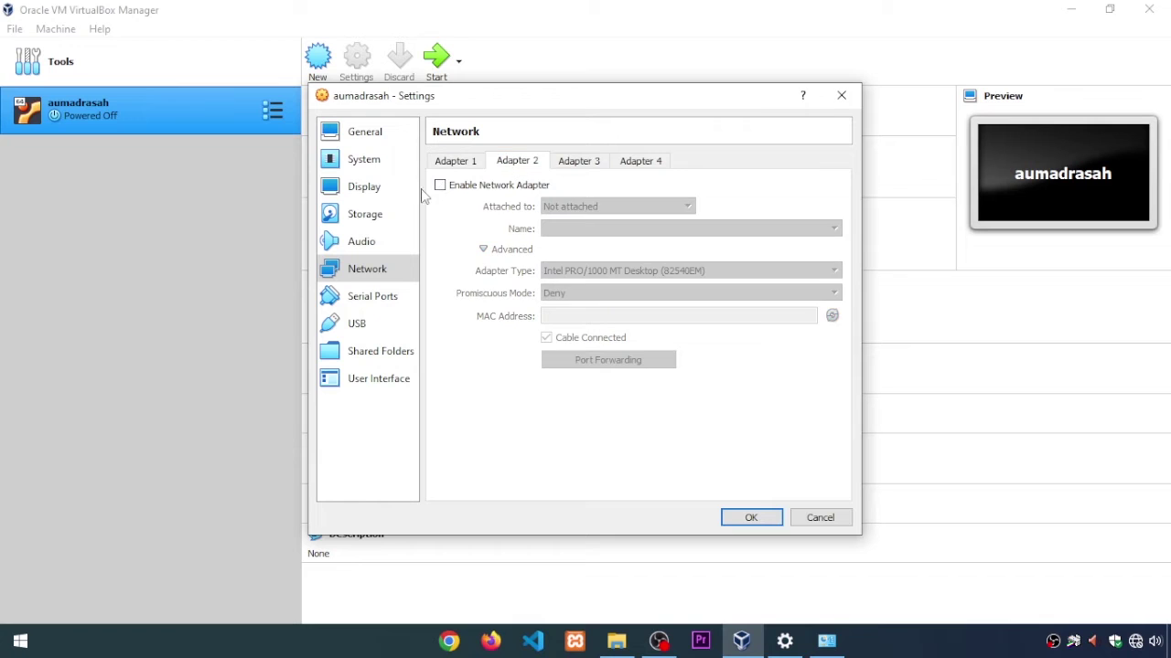
{"action": "left_click", "coordinate": [440, 186]}
{"action": "left_click", "coordinate": [558, 206]}
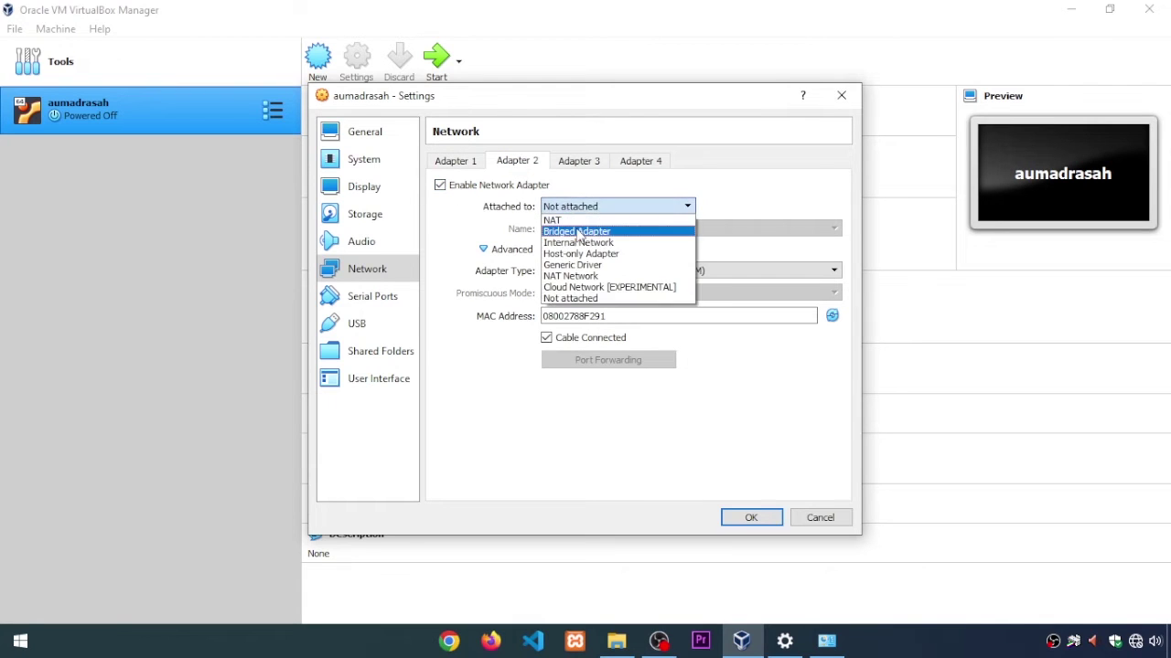
{"action": "left_click", "coordinate": [574, 218]}
{"action": "left_click", "coordinate": [748, 517]}
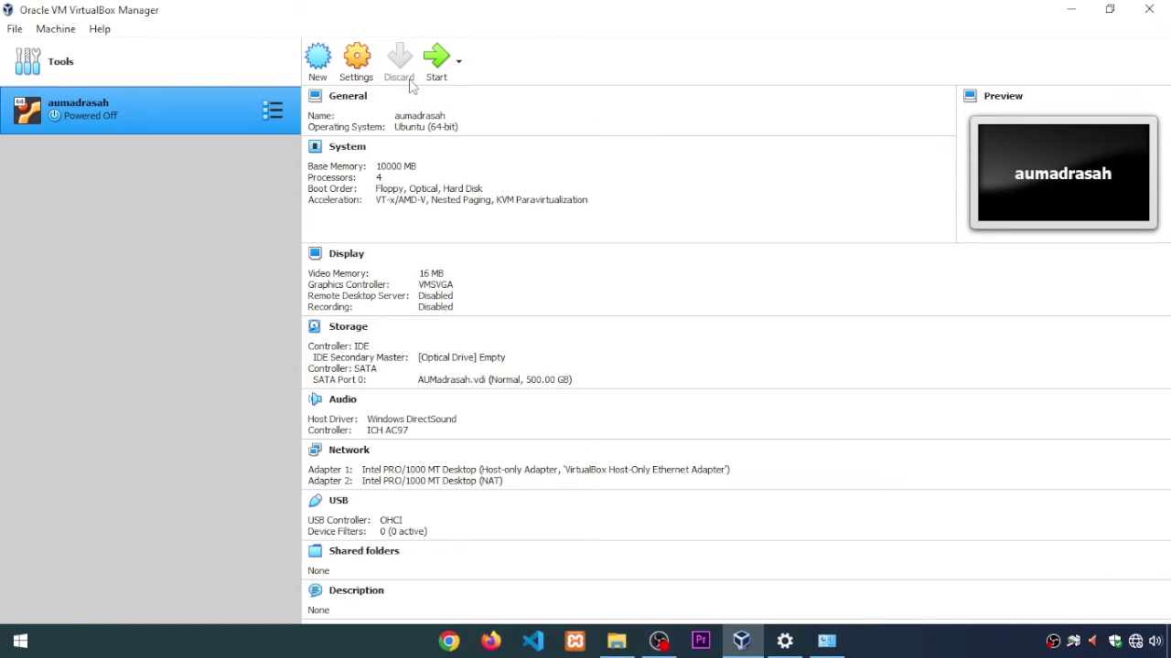
Start the aumadrasah virtual machine, let Ubuntu boot to its console, and minimize the machine's window.
{"action": "left_click", "coordinate": [436, 62]}
{"action": "left_click", "coordinate": [1072, 9]}
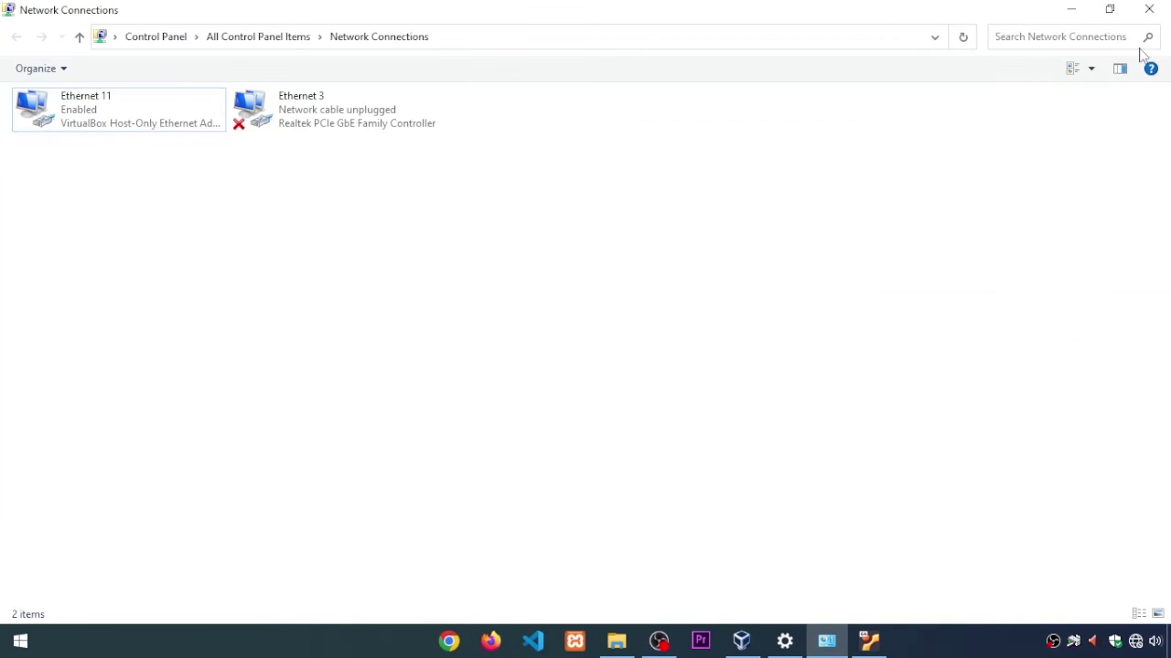
{"action": "left_click", "coordinate": [1071, 9]}
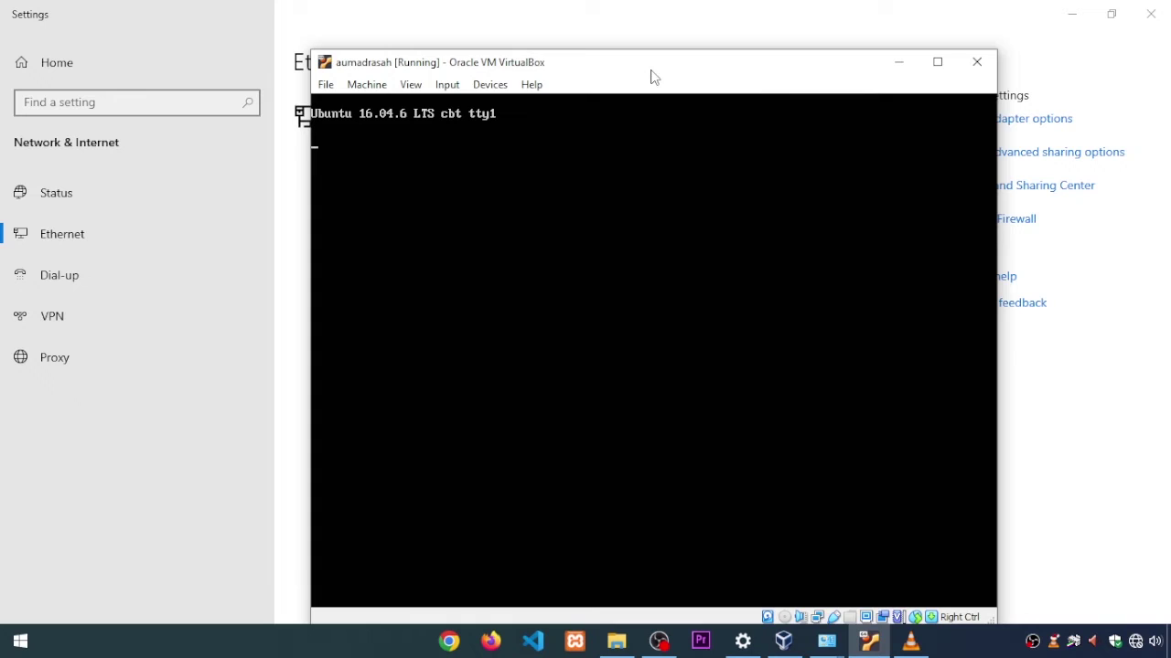
{"action": "left_click_drag", "start_coordinate": [652, 77], "coordinate": [630, 64]}
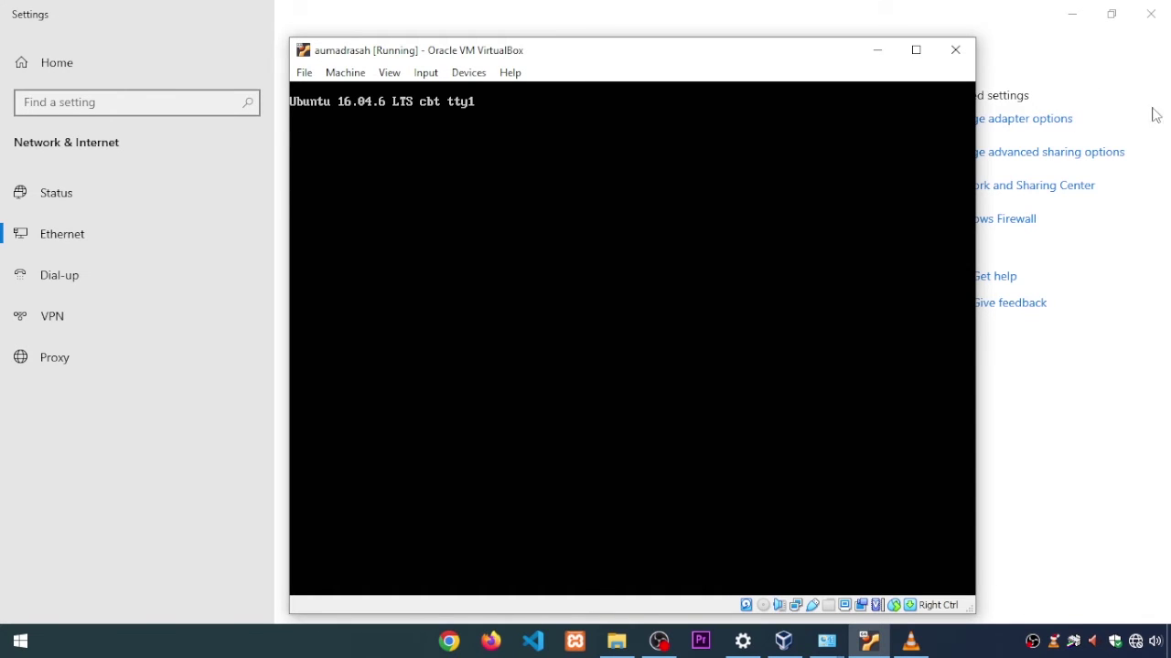
{"action": "left_click", "coordinate": [877, 50]}
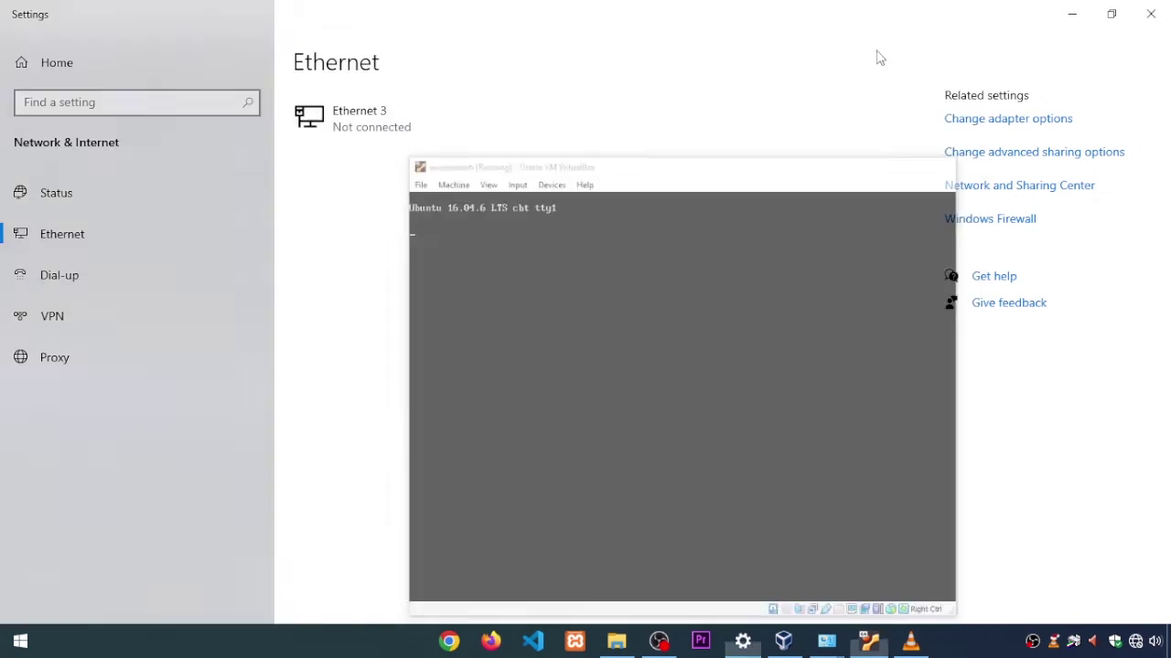
Switch to Chrome and open the address 192.168.0.2 to test the server.
{"action": "left_click", "coordinate": [452, 639]}
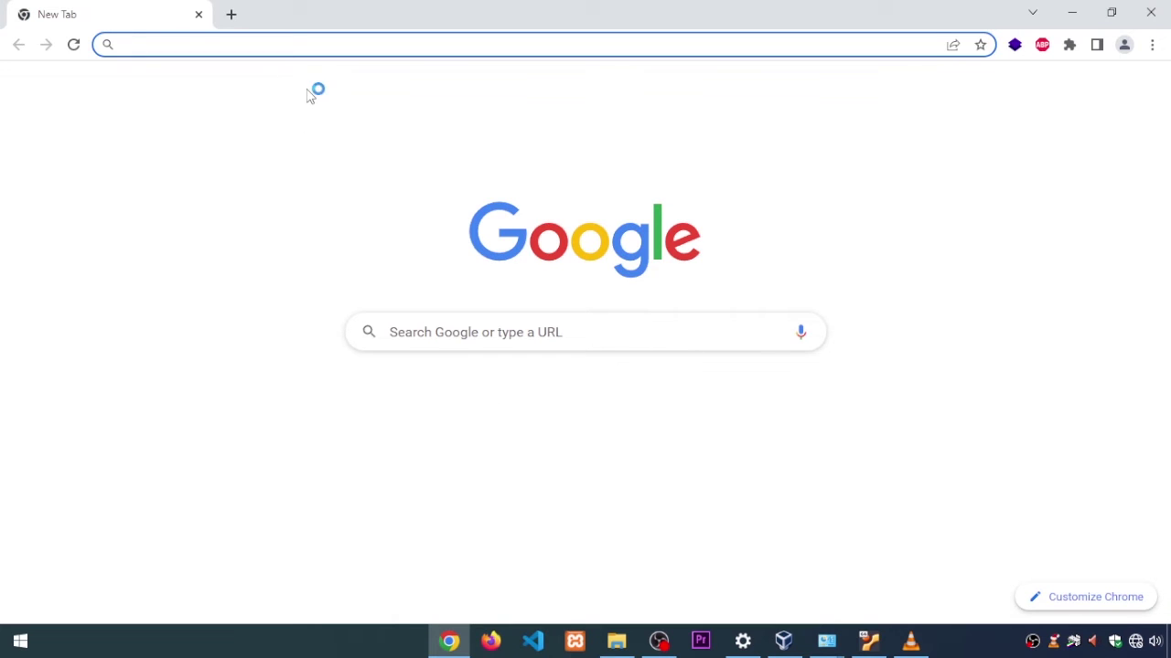
{"action": "type", "text": "19"}
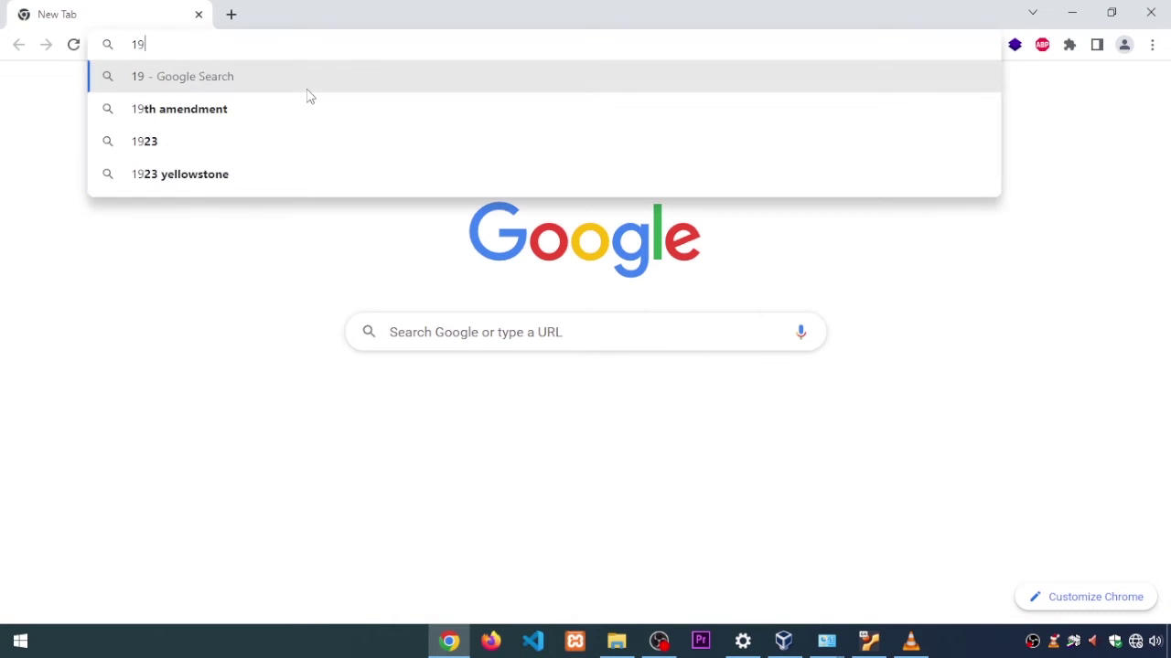
{"action": "type", "text": "2.168.0.1"}
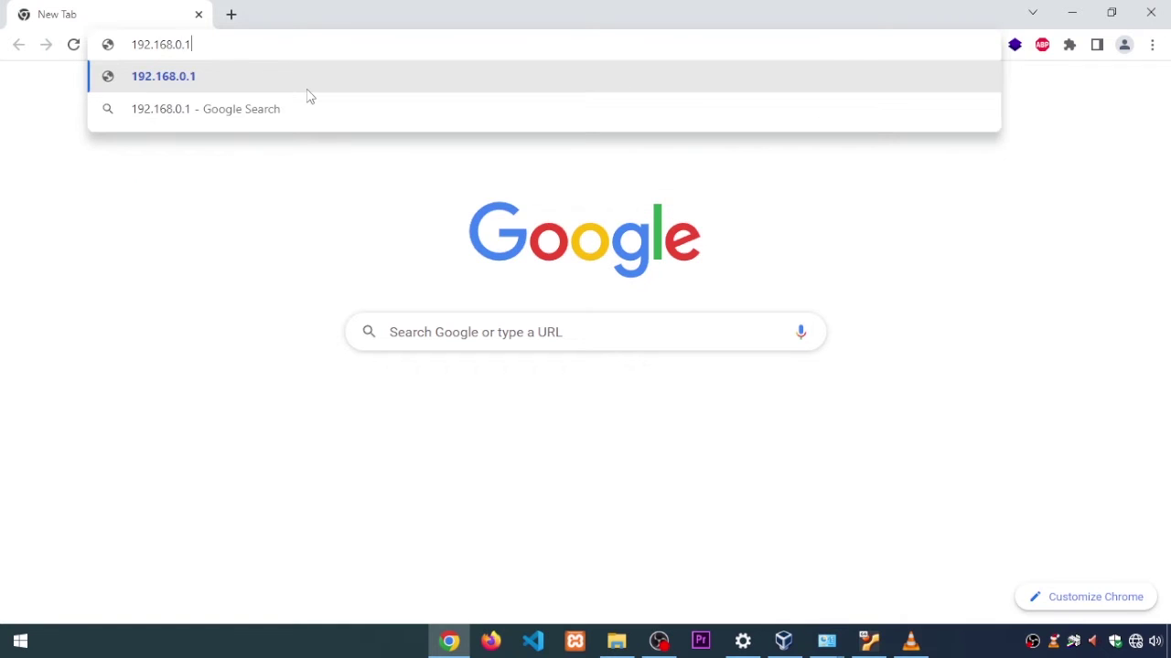
{"action": "key", "text": "BackSpace"}
{"action": "type", "text": "2"}
{"action": "key", "text": "Return"}
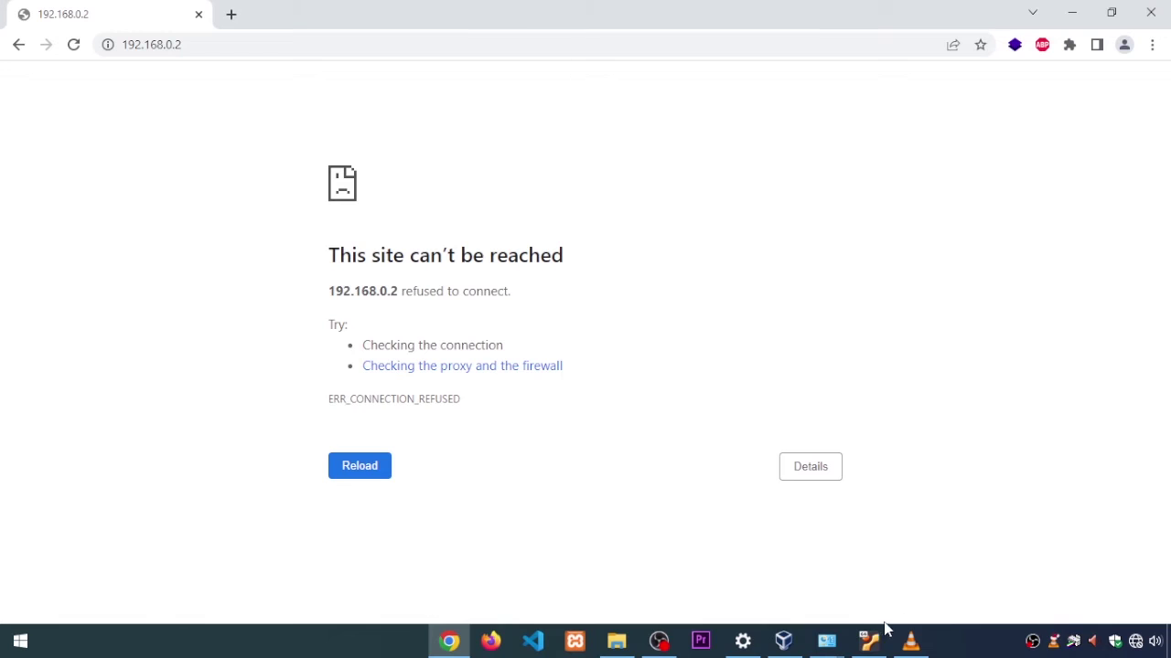
Switch to the Windows network settings and check the connection details of the Ethernet 11 host-only adapter.
{"action": "left_click", "coordinate": [743, 640]}
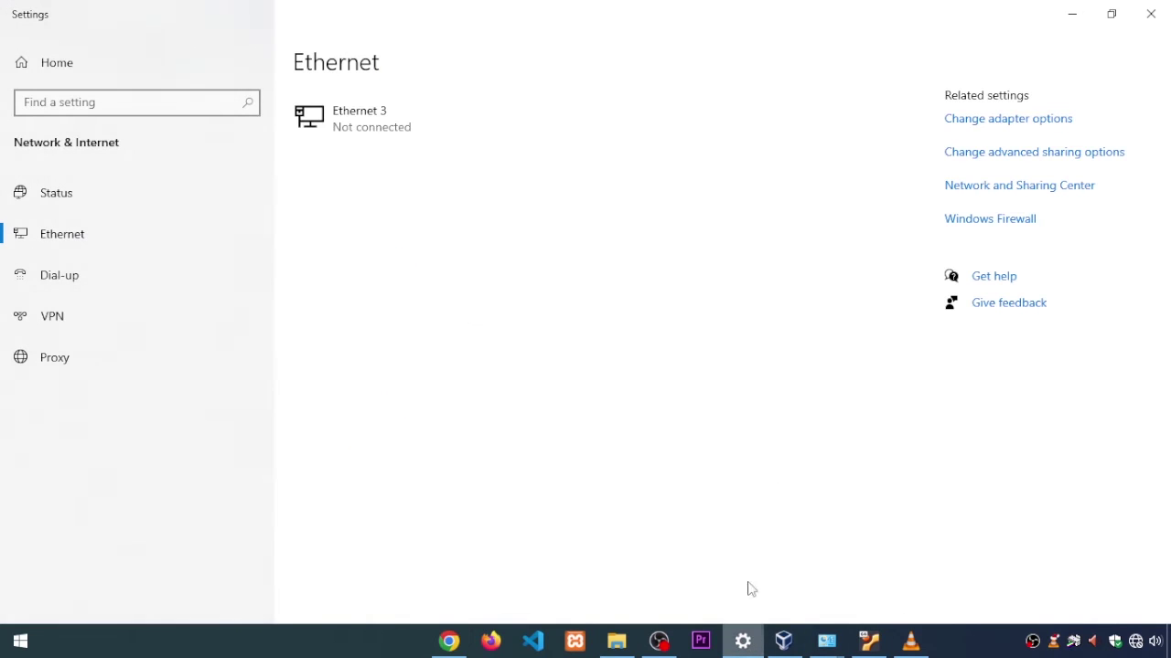
{"action": "left_click", "coordinate": [984, 130]}
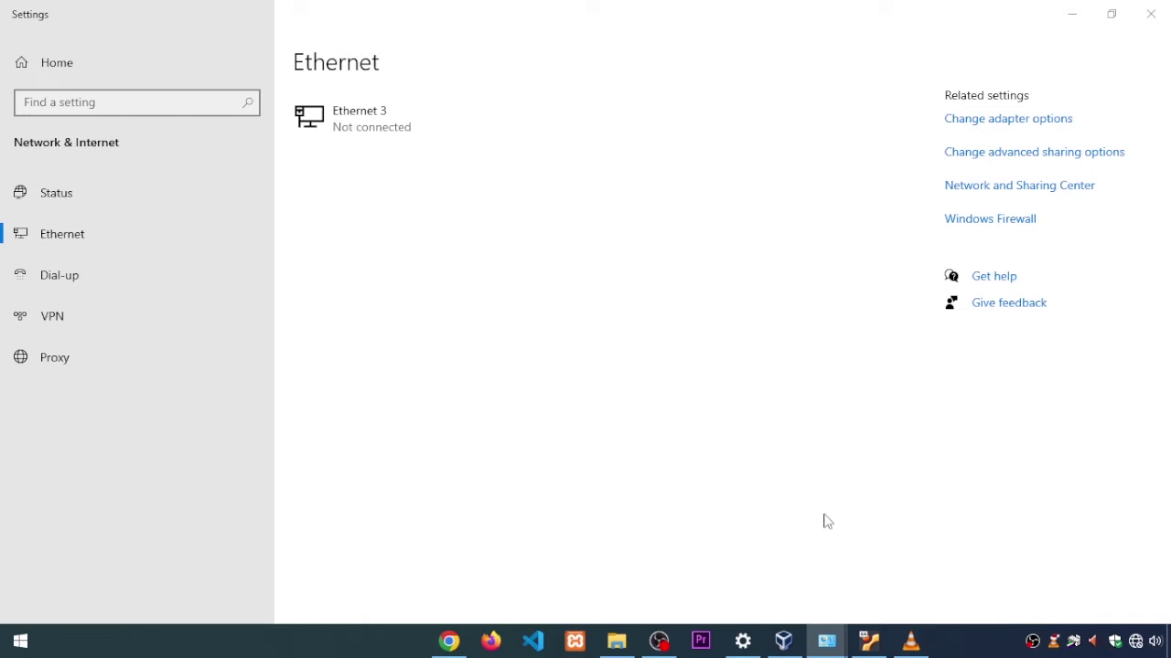
{"action": "mouse_move", "coordinate": [829, 642]}
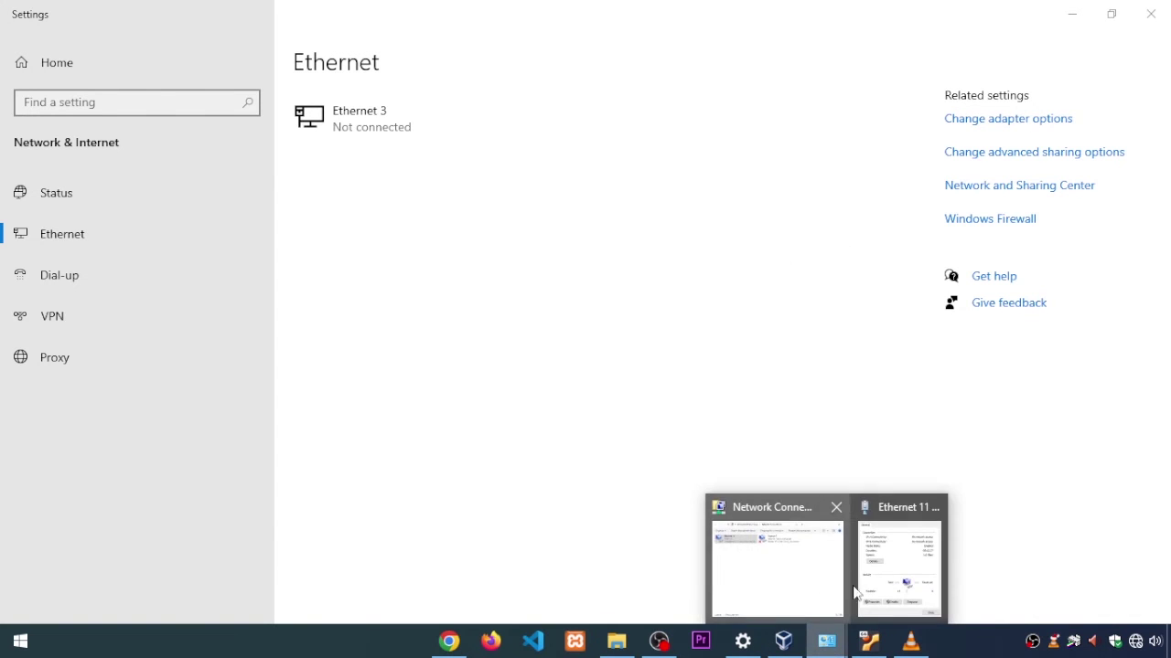
{"action": "left_click", "coordinate": [883, 578]}
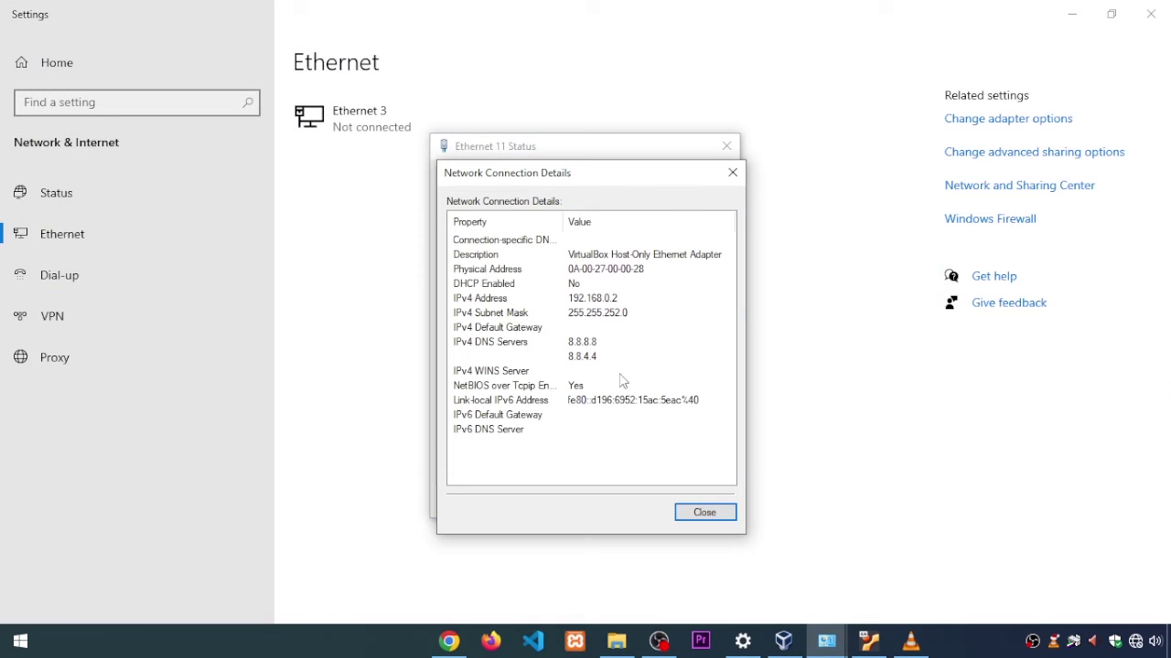
{"action": "left_click", "coordinate": [706, 513]}
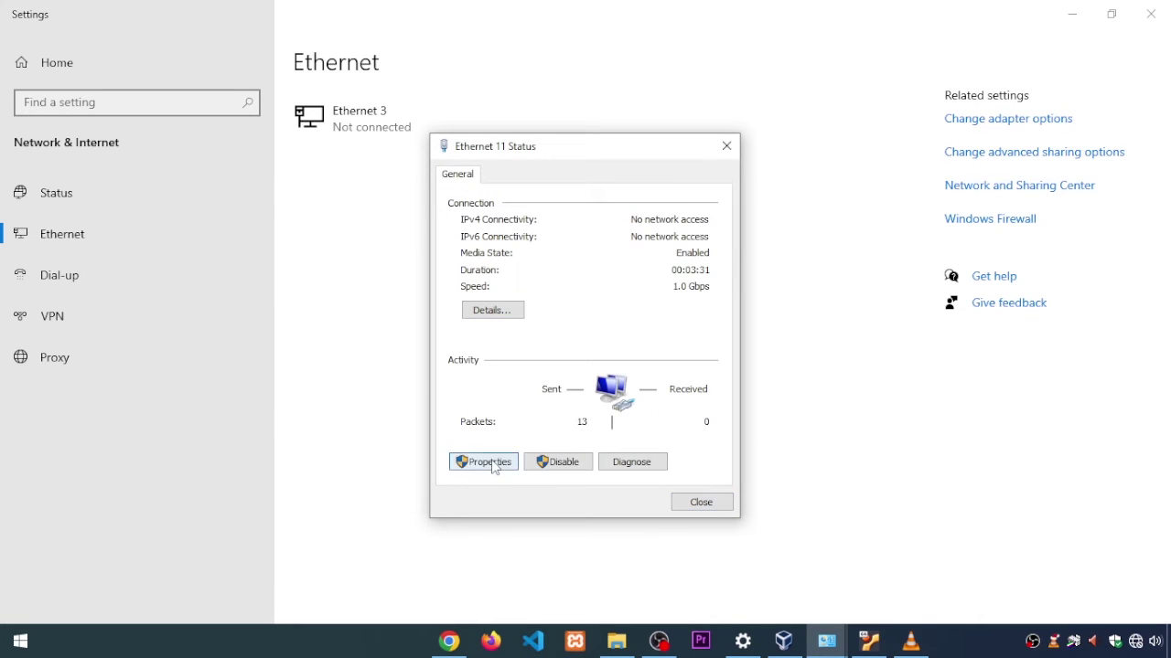
Open the IPv4 properties of the Ethernet 11 adapter, apply its static address settings, and close all its dialogs.
{"action": "left_click", "coordinate": [489, 461]}
{"action": "double_click", "coordinate": [631, 357]}
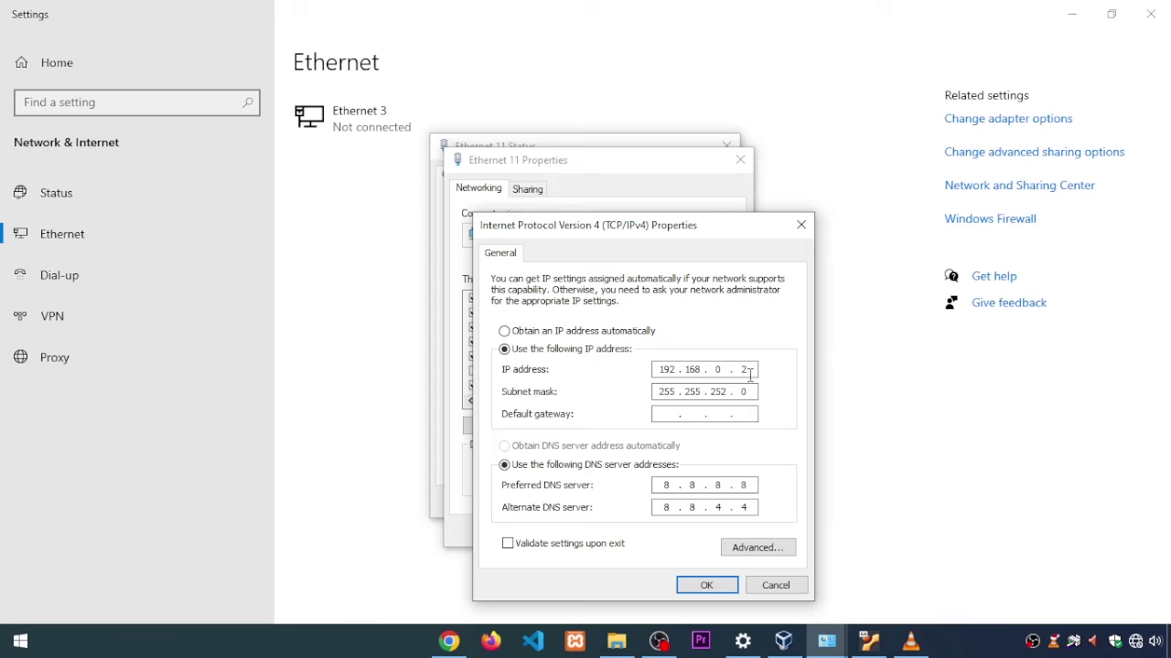
{"action": "left_click", "coordinate": [707, 585]}
{"action": "left_click", "coordinate": [651, 528]}
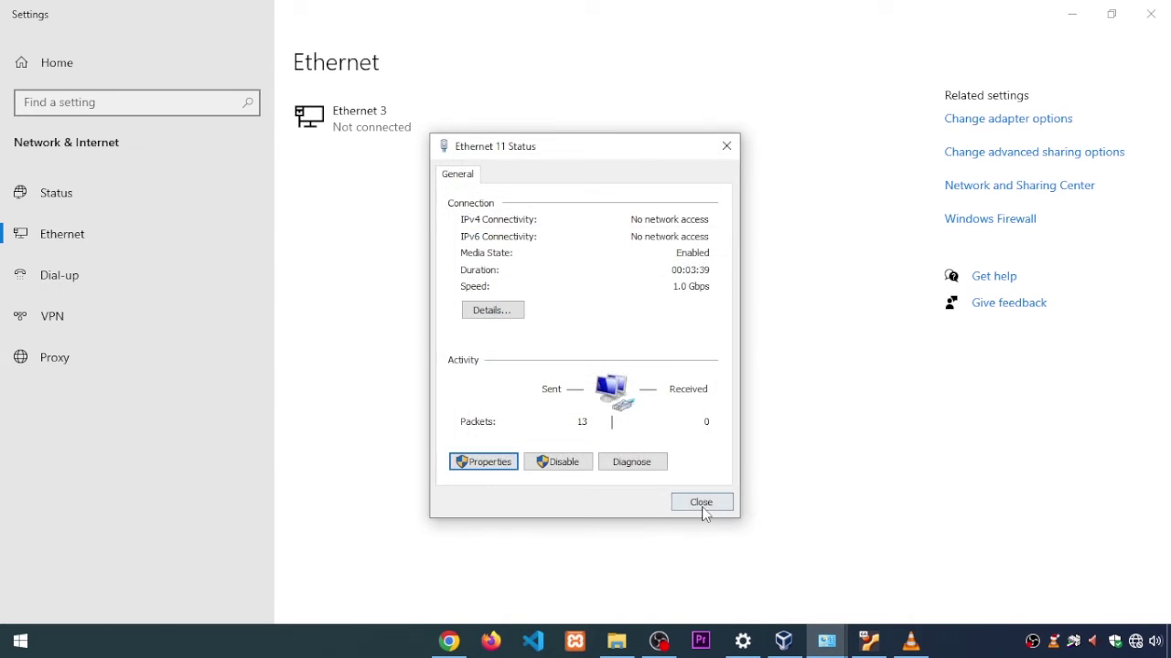
{"action": "left_click", "coordinate": [700, 506]}
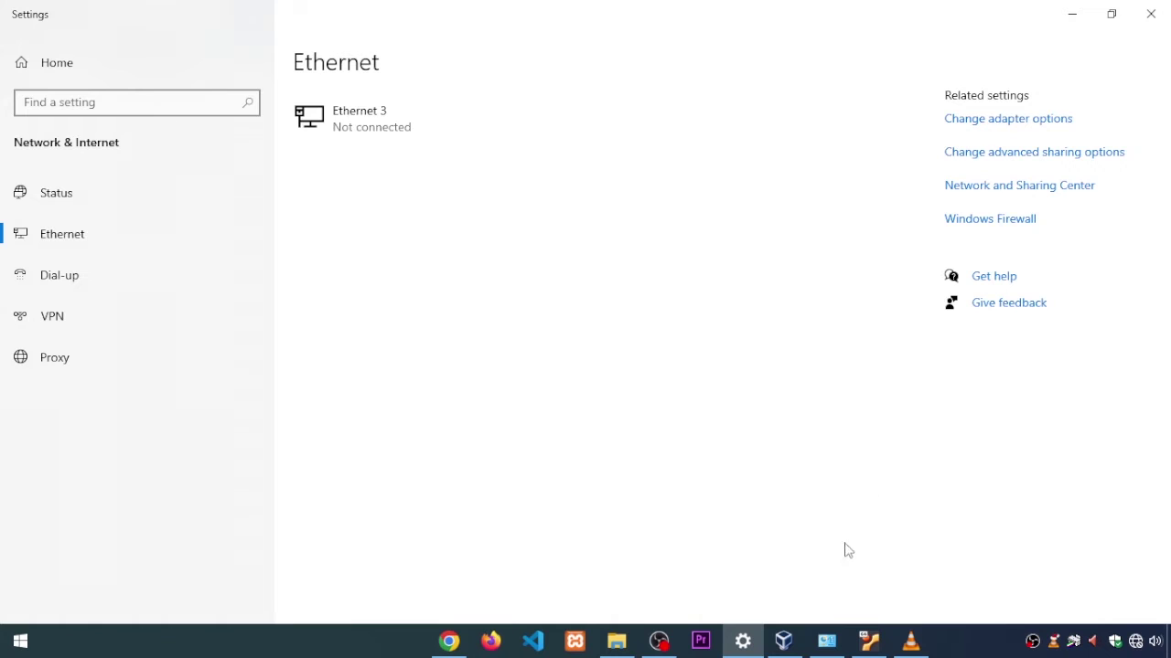
Restart the Ethernet 11 host-only adapter by disabling and re-enabling it in Network Connections.
{"action": "left_click", "coordinate": [826, 640]}
{"action": "right_click", "coordinate": [169, 226]}
{"action": "left_click", "coordinate": [177, 233]}
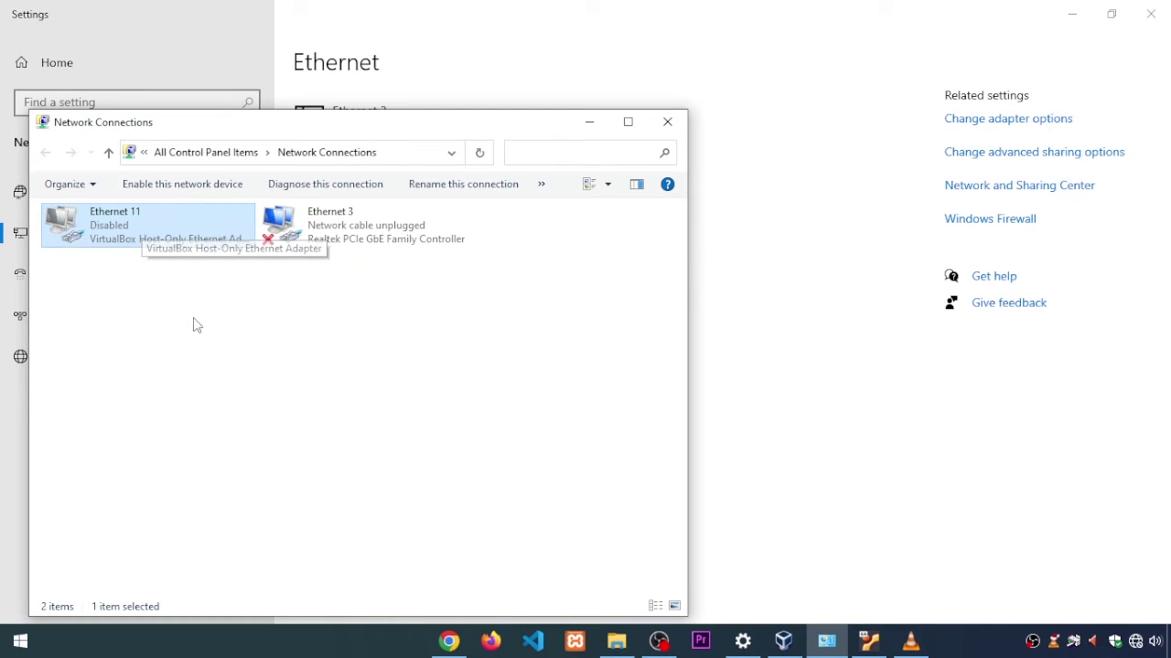
{"action": "right_click", "coordinate": [132, 247]}
{"action": "right_click", "coordinate": [117, 222]}
{"action": "left_click", "coordinate": [137, 234]}
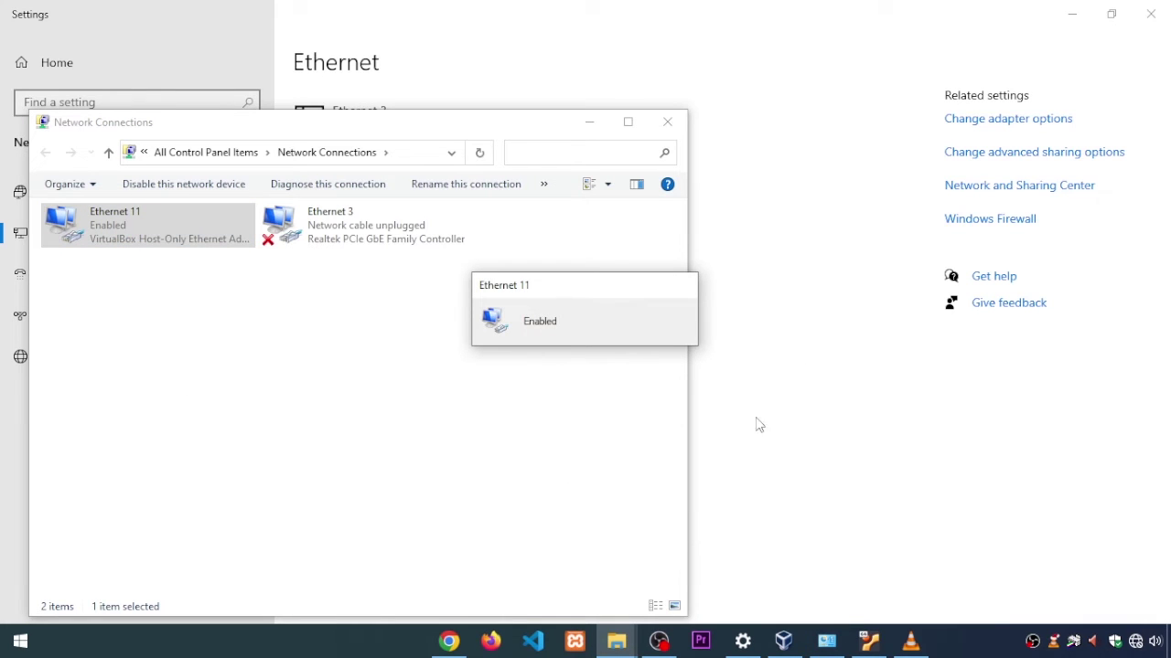
Show the desktop and run "ping 192.168.0.2" from the Run dialog to test the connection to the server.
{"action": "left_click", "coordinate": [1168, 642]}
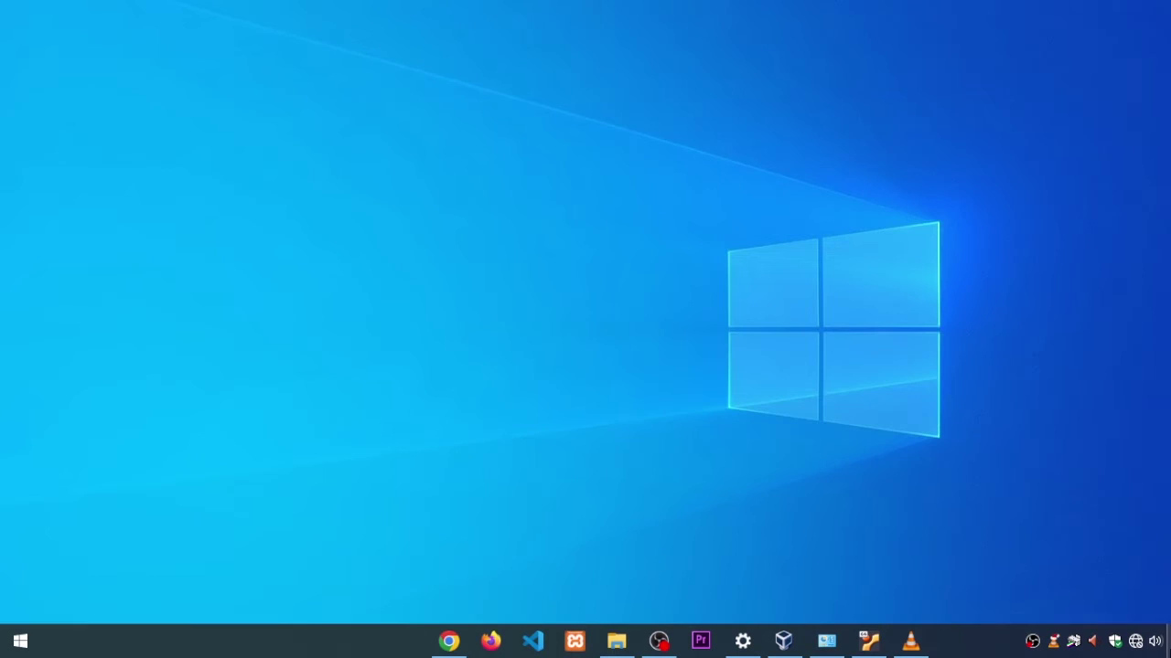
{"action": "key", "text": "super+r"}
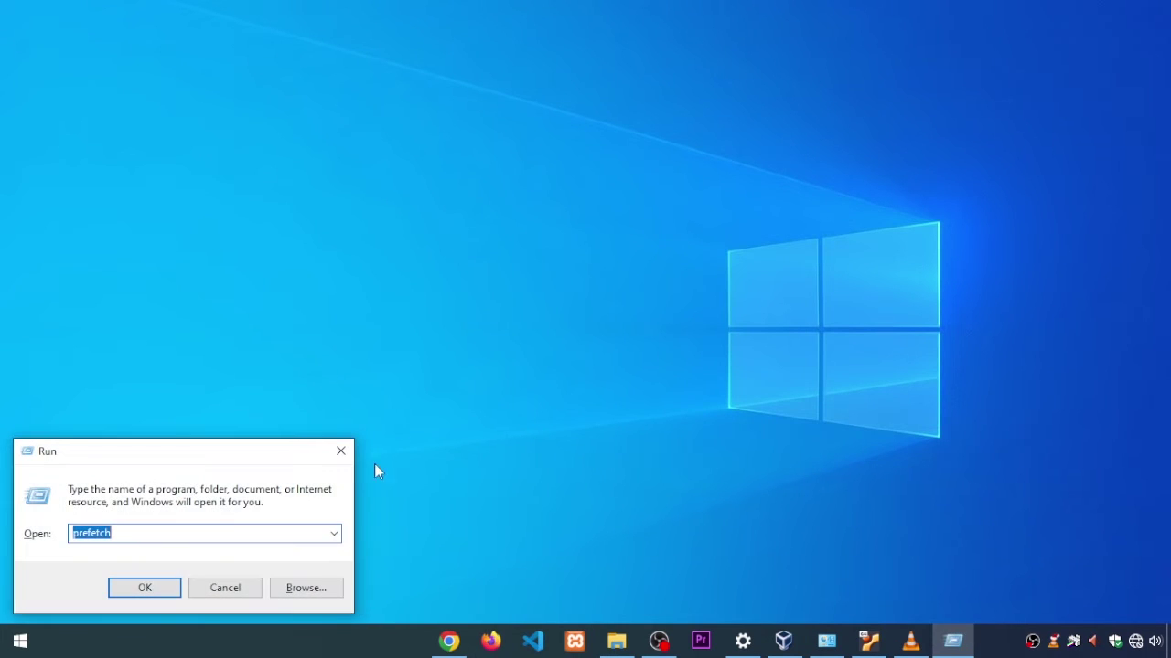
{"action": "type", "text": "pr"}
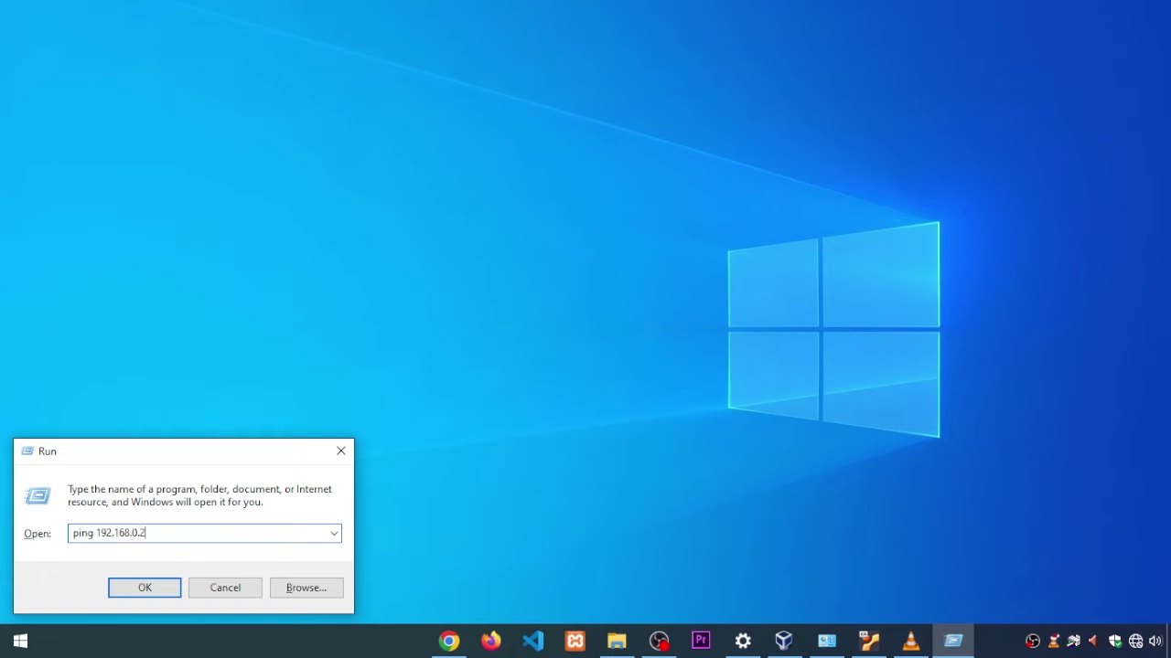
{"action": "key", "text": "Return"}
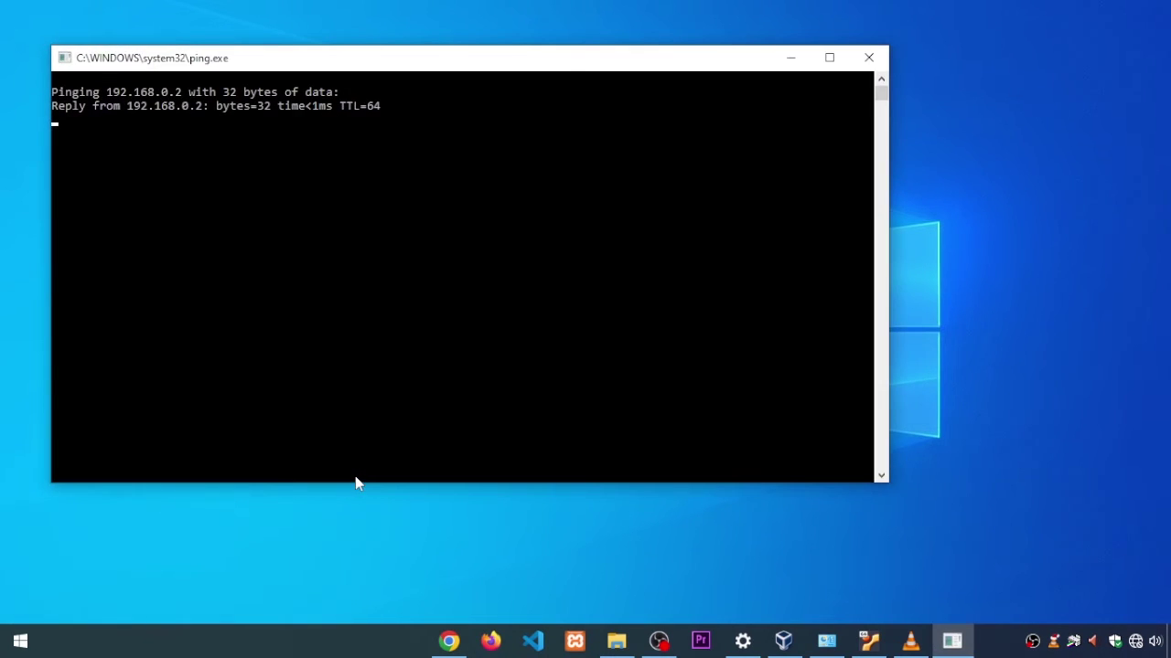
{"action": "left_click", "coordinate": [777, 58]}
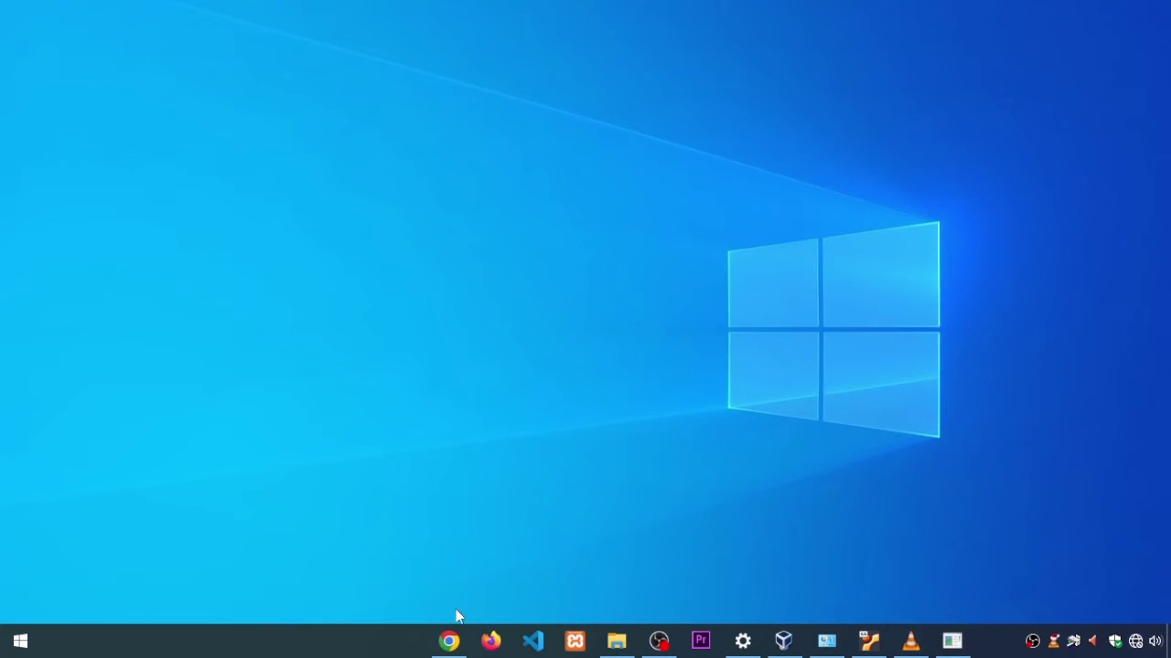
Switch to Chrome, reload the 192.168.0.2 page, and look through the server's default page.
{"action": "left_click", "coordinate": [449, 640]}
{"action": "left_click", "coordinate": [73, 45]}
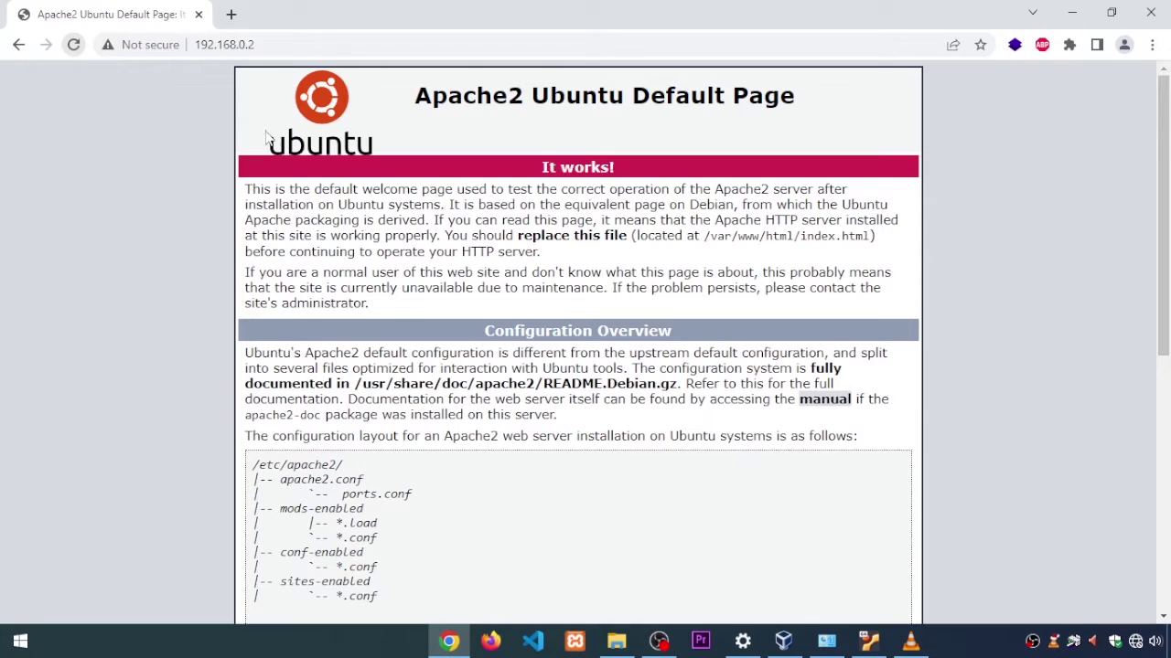
{"action": "scroll", "coordinate": [578, 414], "scroll_direction": "down", "scroll_amount": 5}
{"action": "scroll", "coordinate": [578, 415], "scroll_direction": "up", "scroll_amount": 5}
{"action": "scroll", "coordinate": [578, 414], "scroll_direction": "down", "scroll_amount": 5}
{"action": "scroll", "coordinate": [469, 417], "scroll_direction": "down", "scroll_amount": 2}
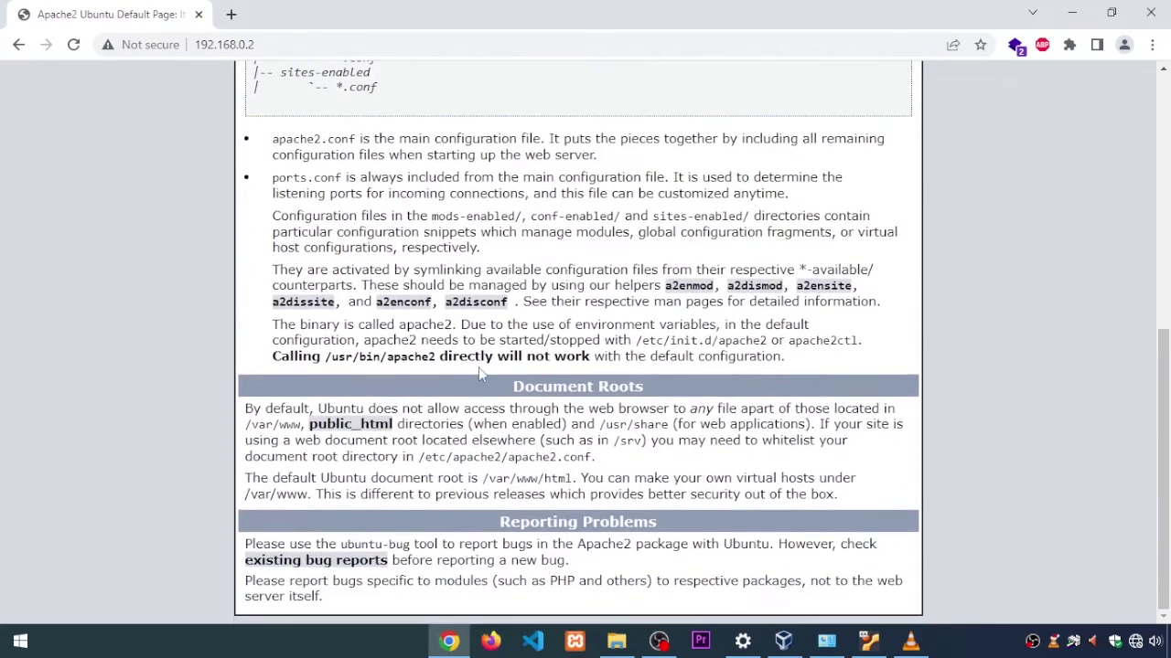
{"action": "scroll", "coordinate": [478, 367], "scroll_direction": "up", "scroll_amount": 8}
Open the address 192.168.0.2/aumadrasah to reach the CBT login page.
{"action": "left_click", "coordinate": [281, 44]}
{"action": "left_click", "coordinate": [280, 44]}
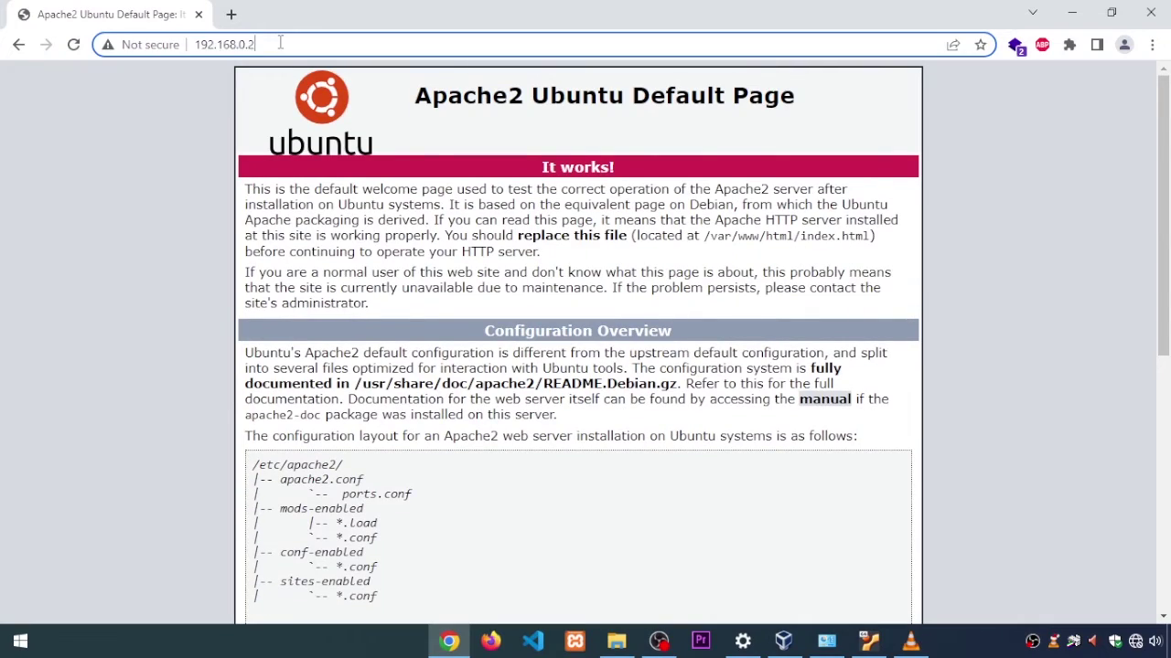
{"action": "type", "text": "/a"}
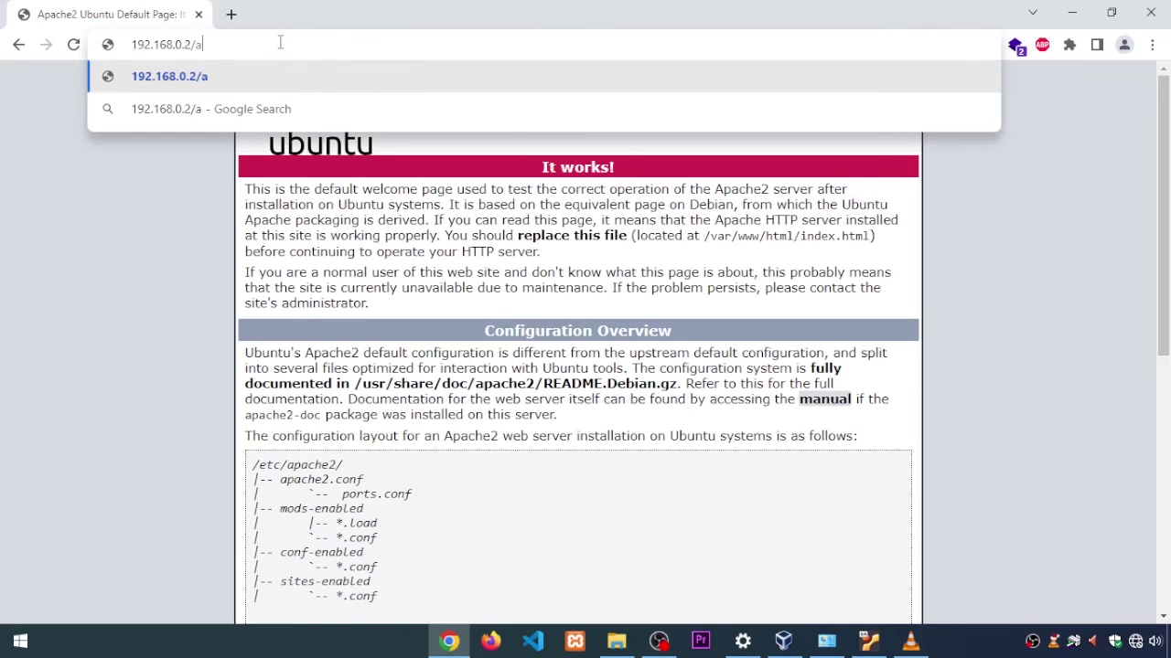
{"action": "type", "text": "umadrasah"}
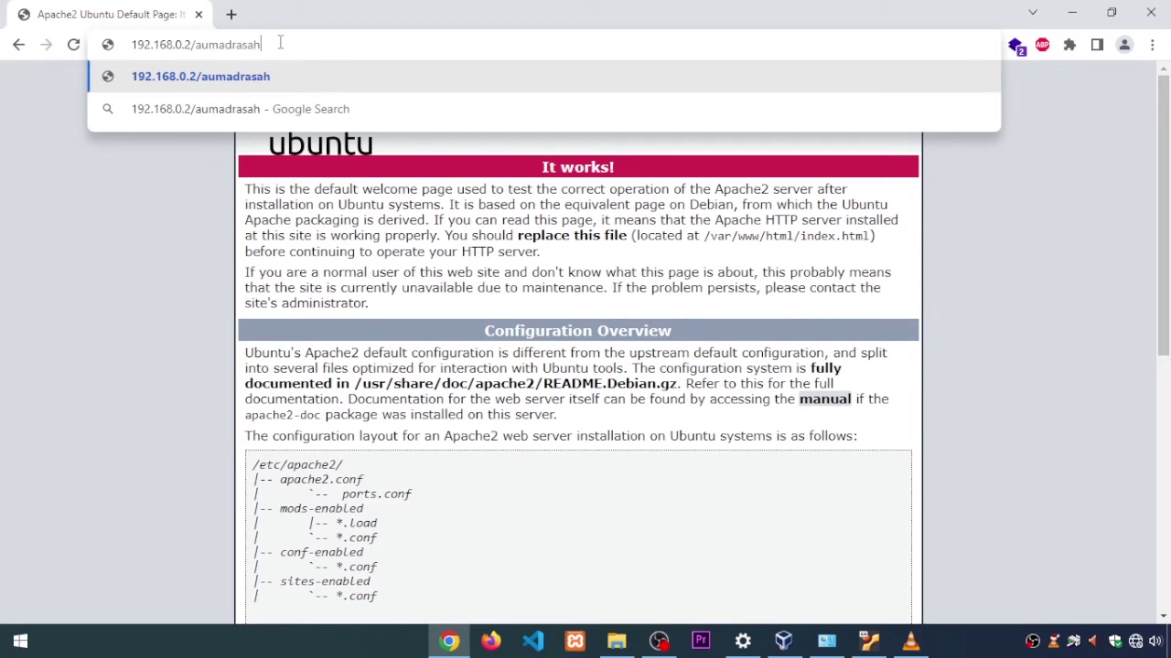
{"action": "key", "text": "Return"}
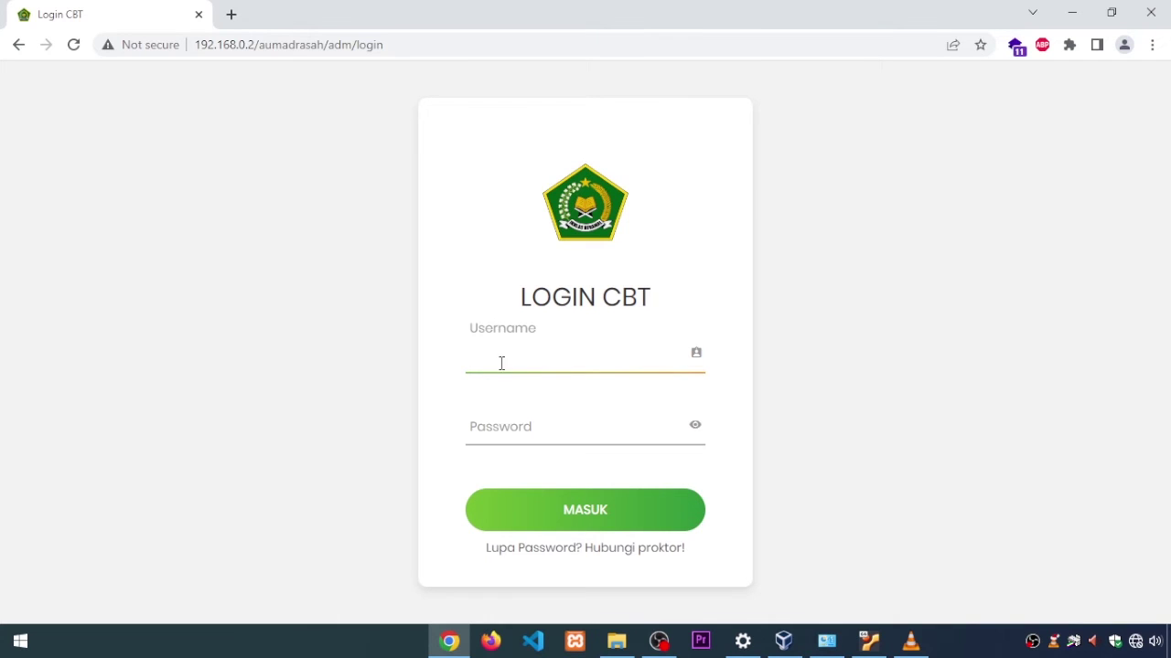
{"action": "left_click", "coordinate": [386, 293]}
Reopen the root address 192.168.0.2 to look over the Apache2 default page, and return to the CBT login page.
{"action": "left_click_drag", "start_coordinate": [401, 43], "coordinate": [261, 44]}
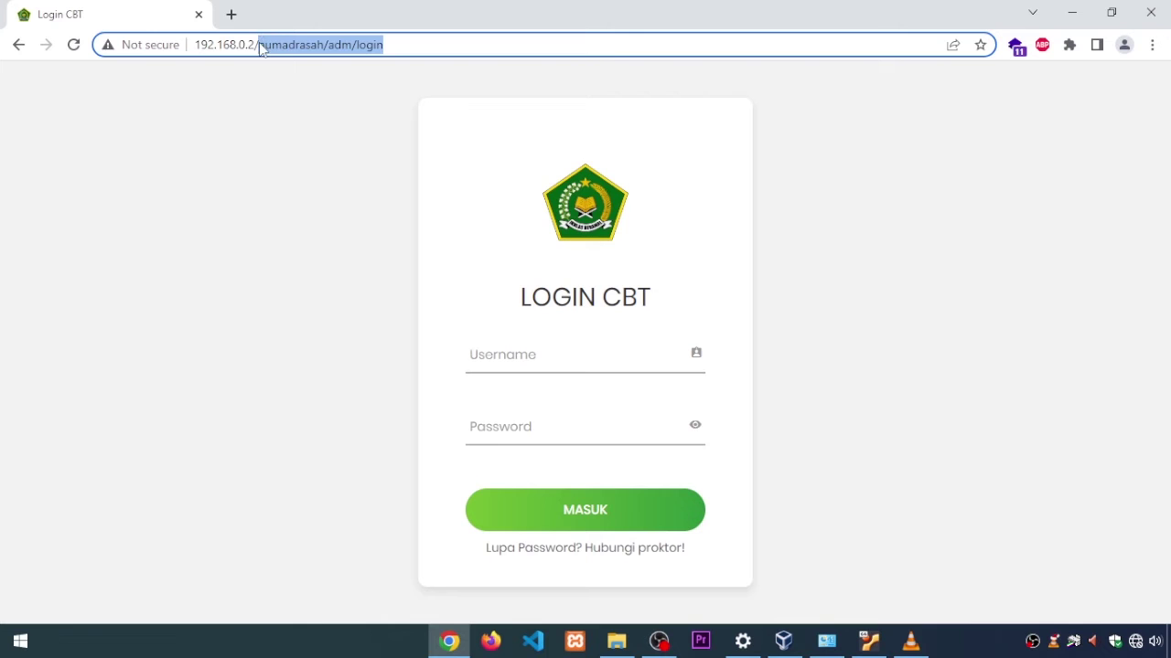
{"action": "key", "text": "BackSpace"}
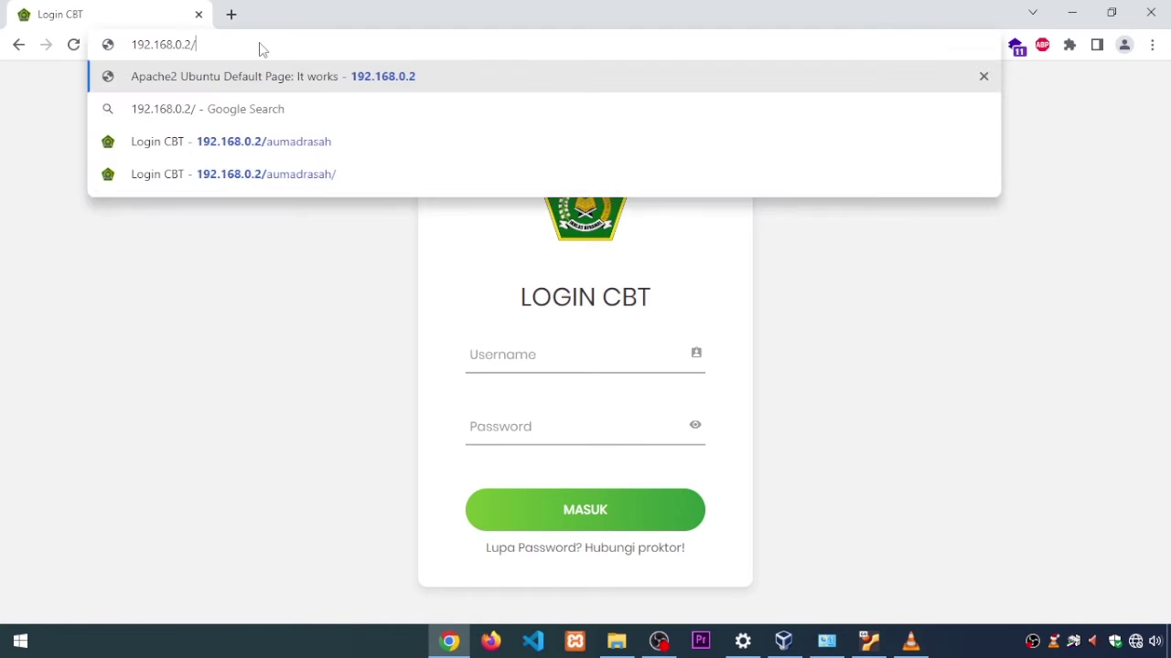
{"action": "key", "text": "Return"}
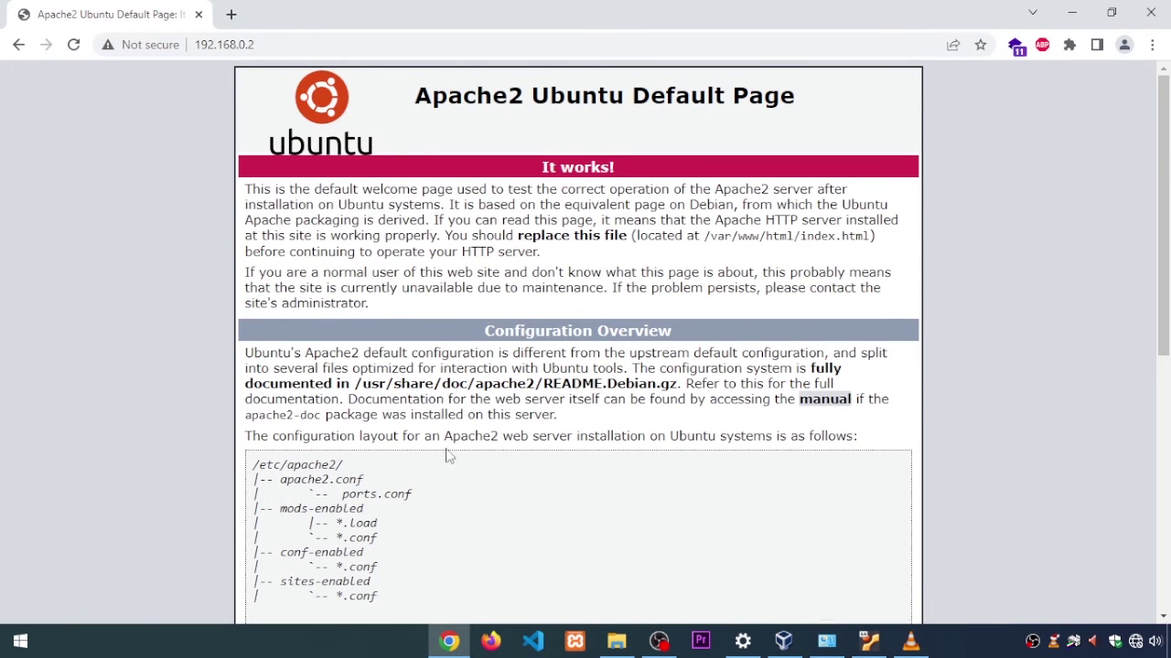
{"action": "scroll", "coordinate": [445, 457], "scroll_direction": "down", "scroll_amount": 5}
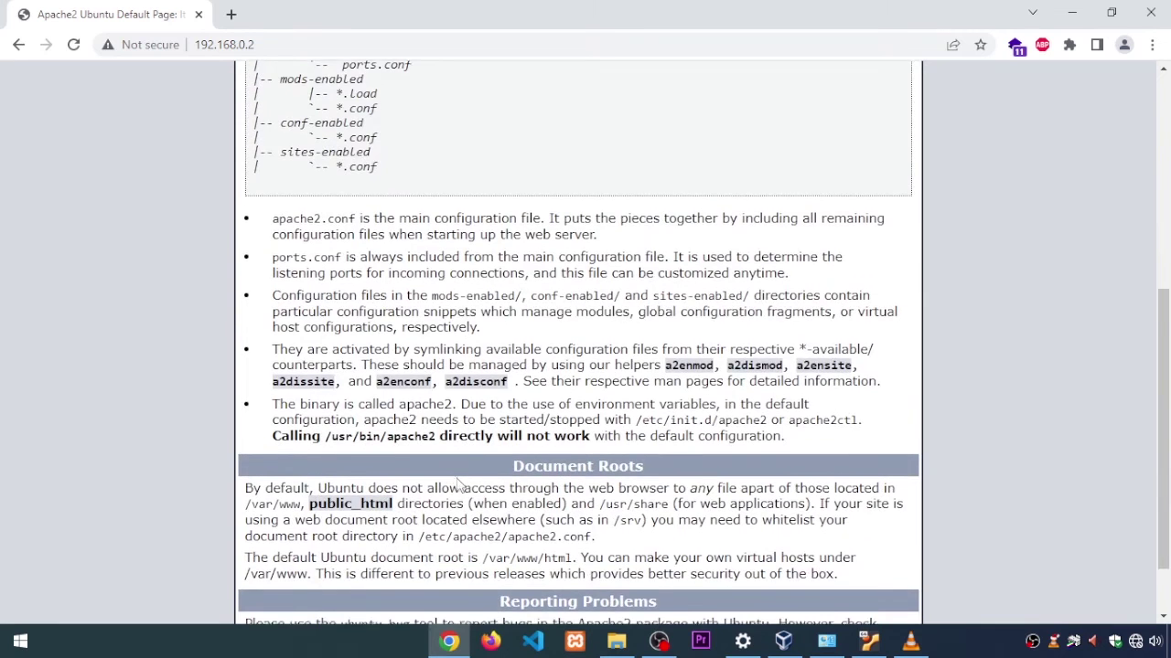
{"action": "scroll", "coordinate": [448, 480], "scroll_direction": "down", "scroll_amount": 1}
{"action": "scroll", "coordinate": [501, 454], "scroll_direction": "up", "scroll_amount": 10}
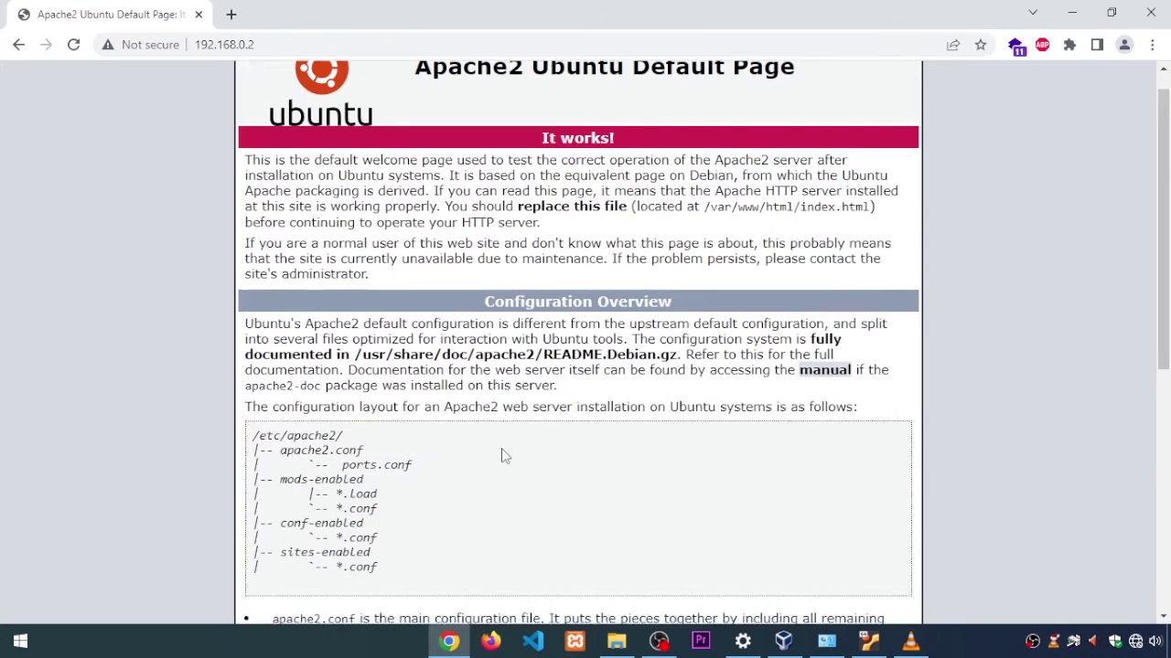
{"action": "left_click", "coordinate": [313, 44]}
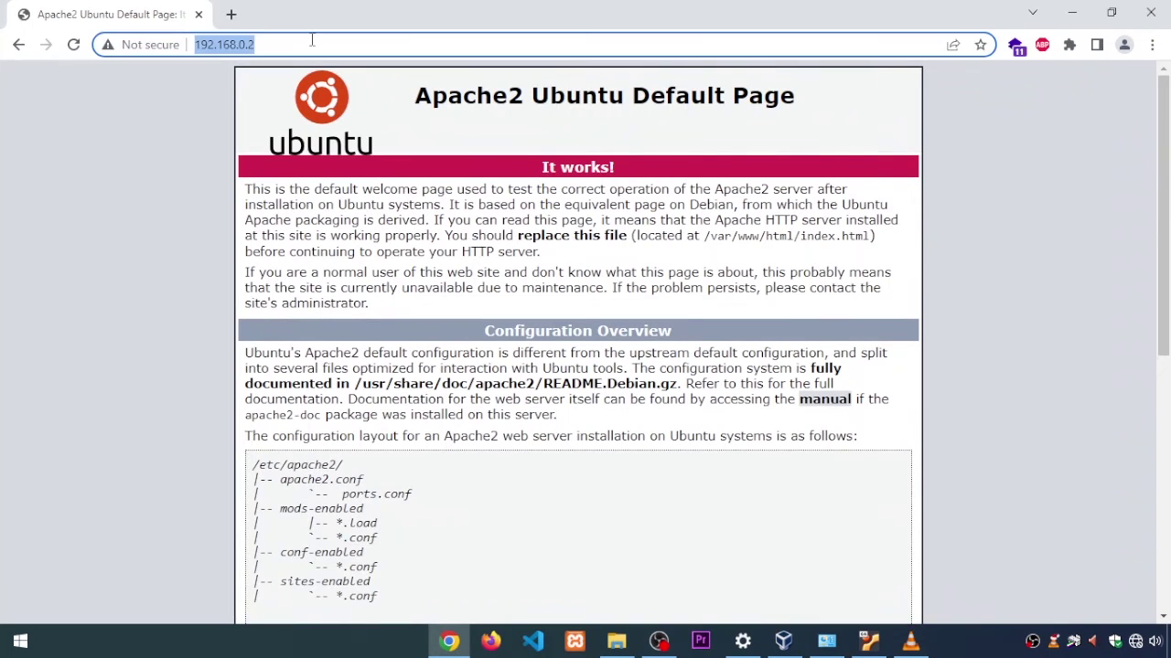
{"action": "left_click", "coordinate": [18, 43]}
Log in to the CBT application with the administrator's e-mail and account password, and decline to have the browser save the password.
{"action": "left_click", "coordinate": [504, 336]}
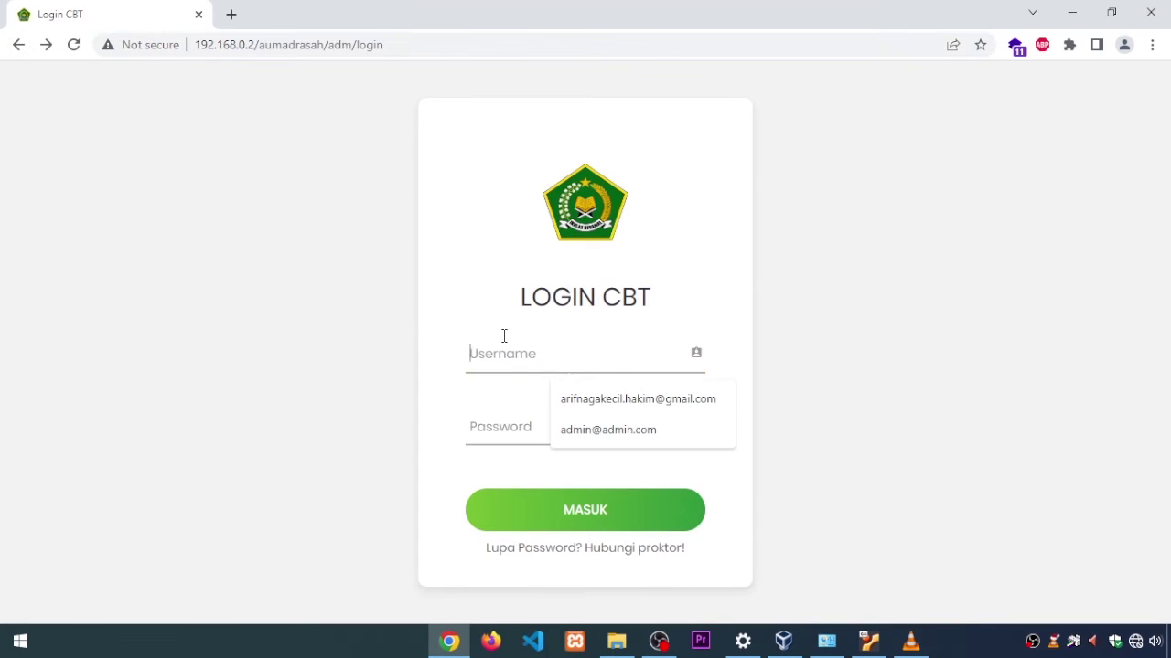
{"action": "left_click", "coordinate": [604, 429]}
{"action": "left_click_drag", "start_coordinate": [594, 366], "coordinate": [424, 358]}
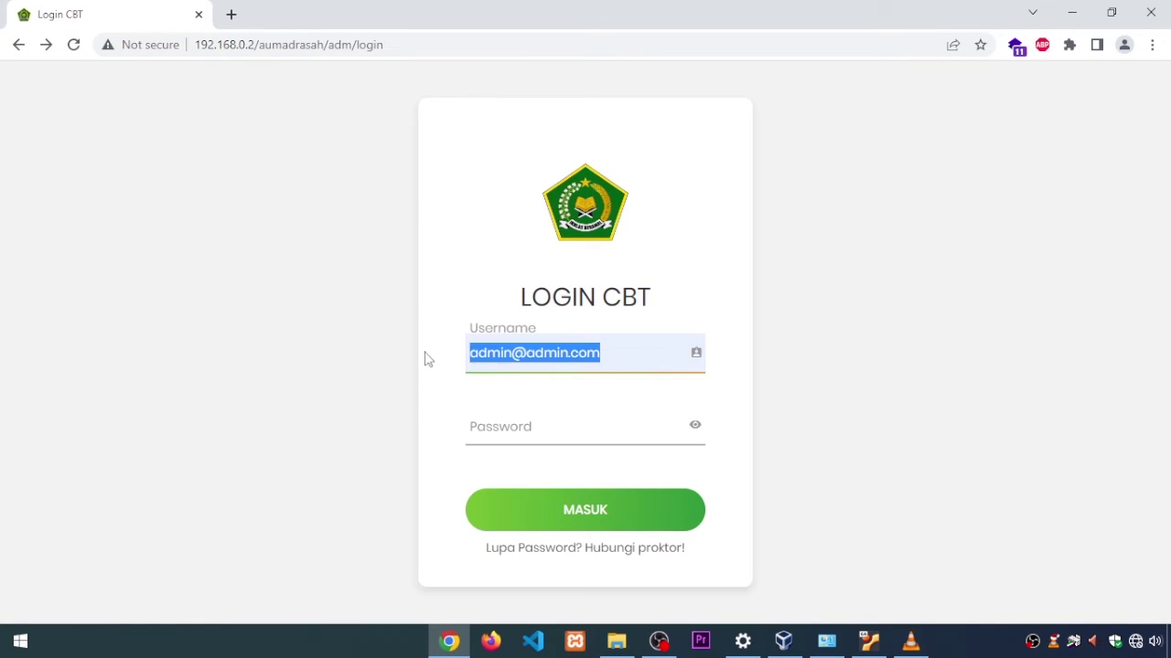
{"action": "key", "text": "Tab"}
{"action": "key", "text": "ctrl+v"}
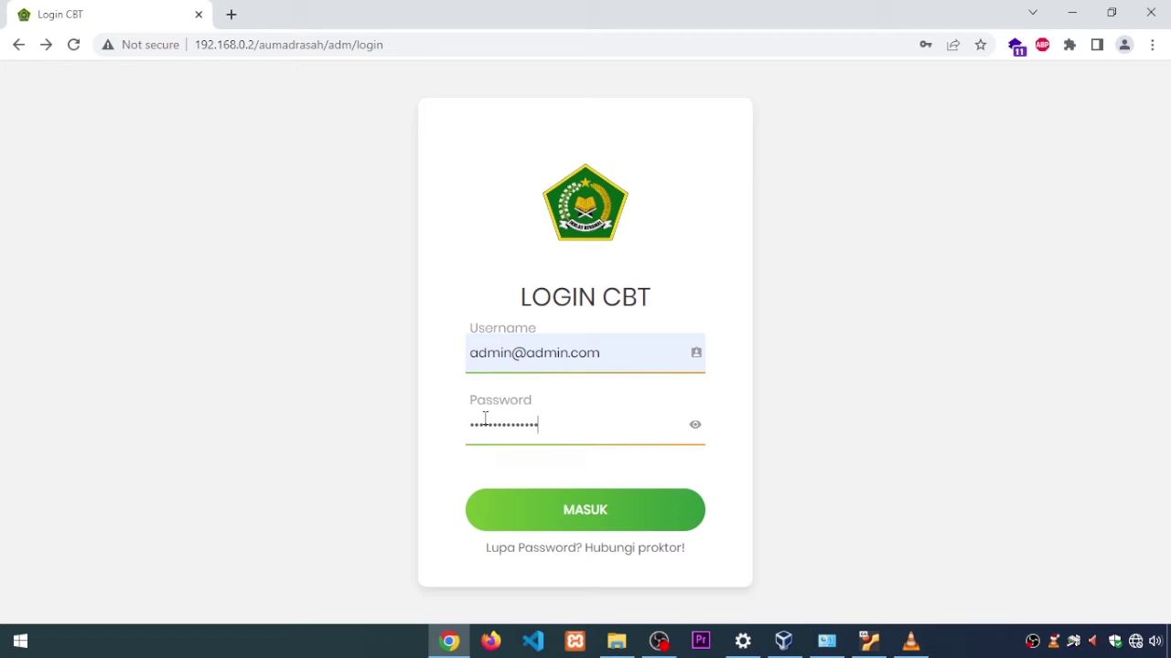
{"action": "left_click", "coordinate": [558, 520]}
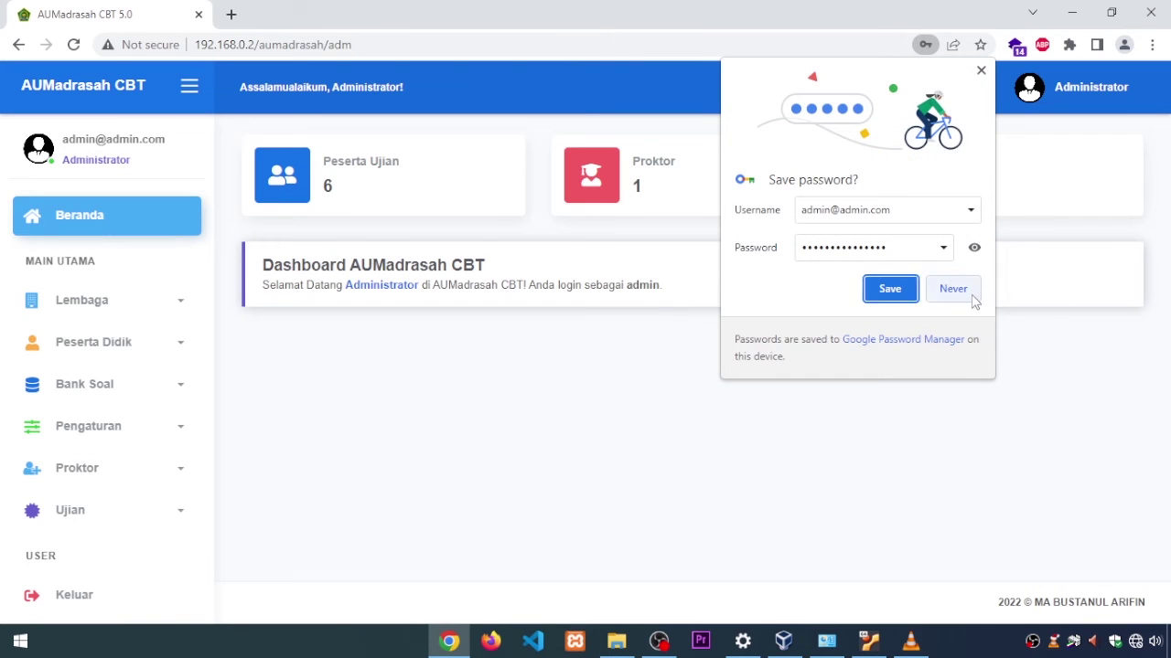
{"action": "left_click", "coordinate": [952, 288]}
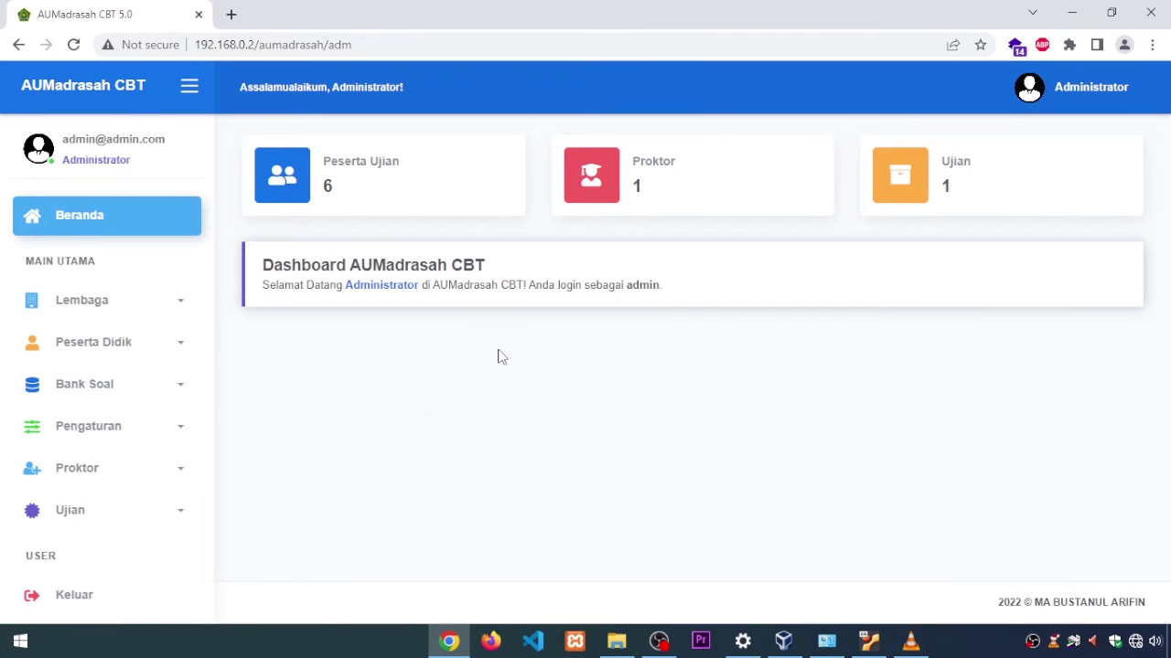
Open the Lembaga profile and view the TTD signature and institution logo settings, closing each without changes.
{"action": "left_click", "coordinate": [118, 311]}
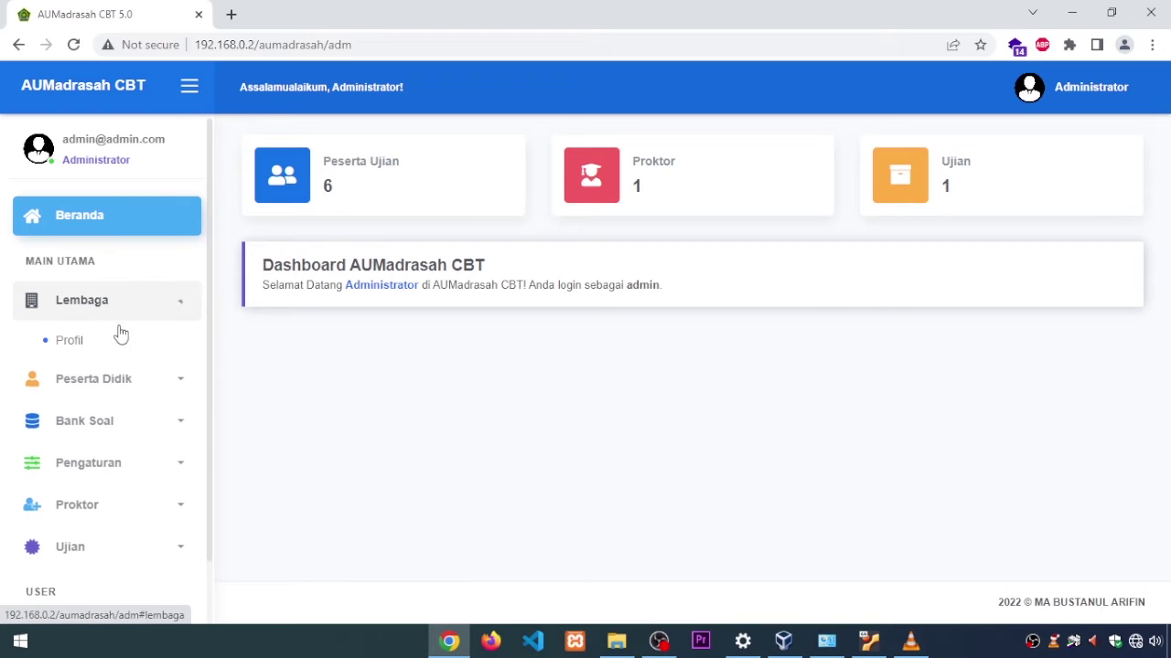
{"action": "left_click", "coordinate": [119, 346]}
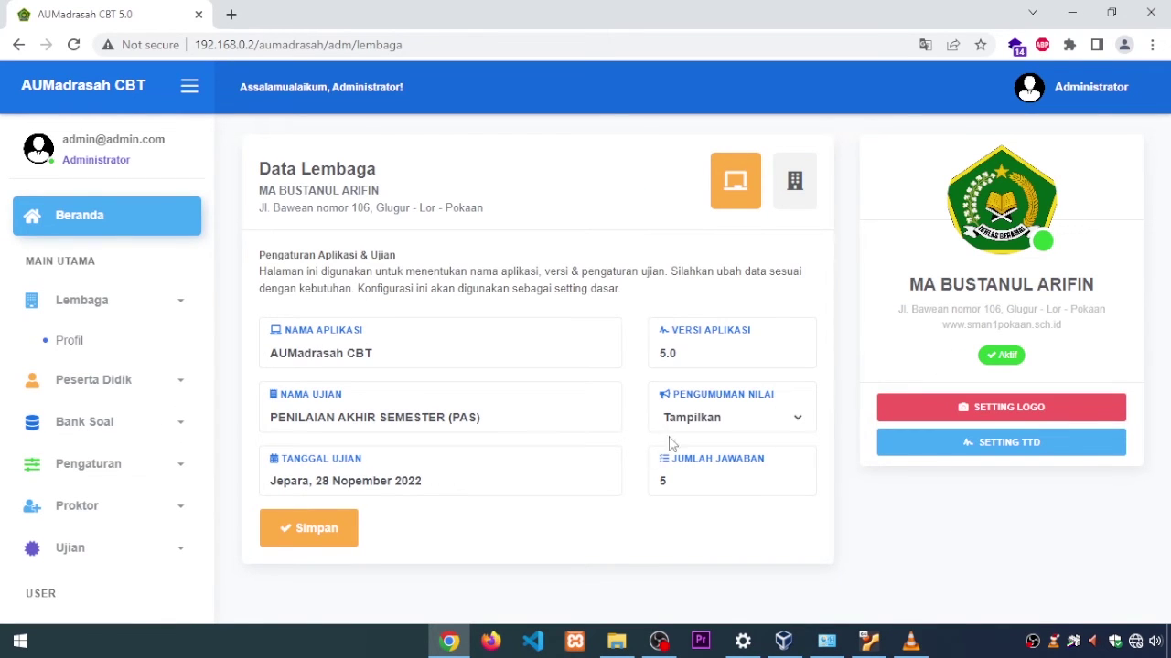
{"action": "left_click", "coordinate": [986, 445]}
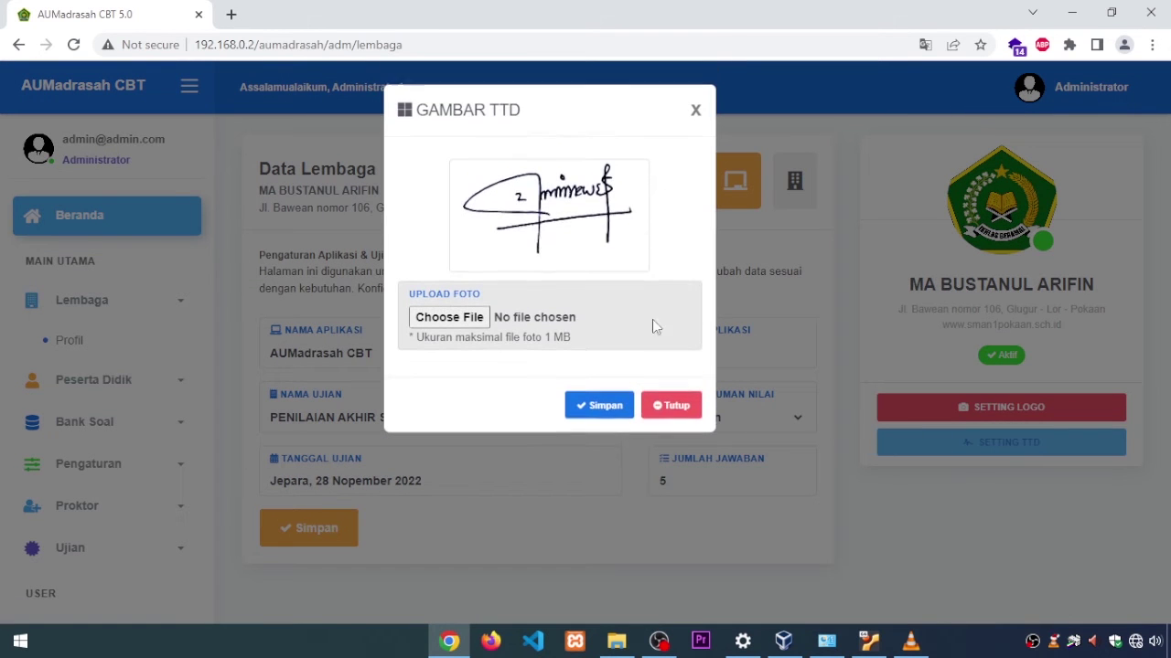
{"action": "left_click", "coordinate": [673, 405]}
{"action": "left_click", "coordinate": [1008, 406]}
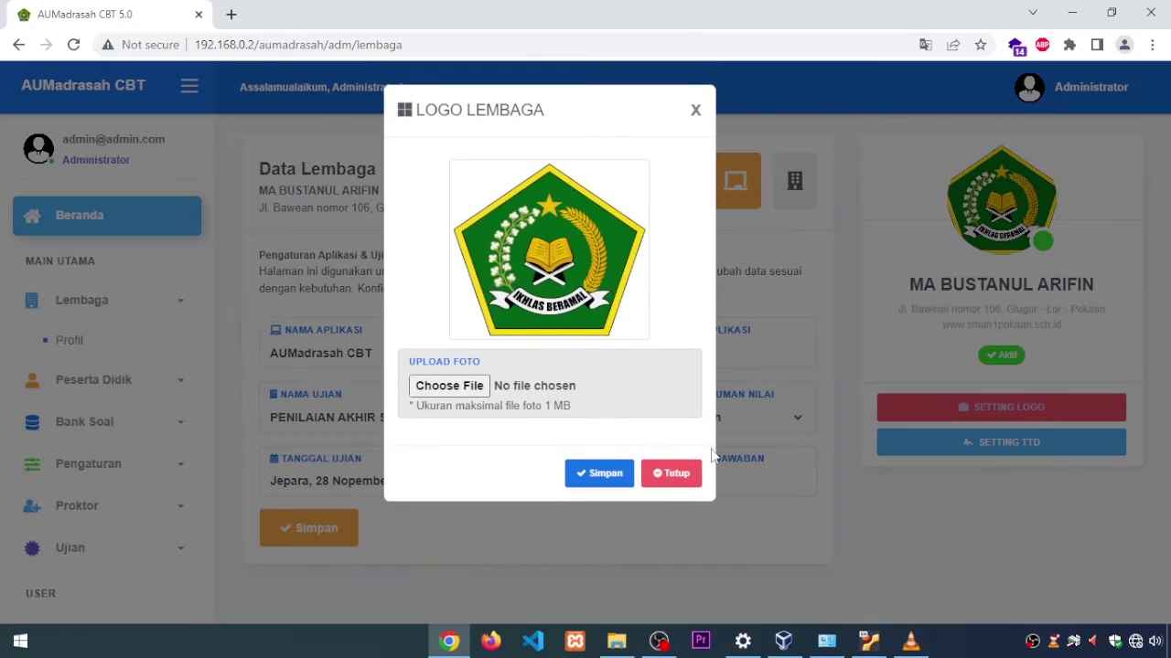
{"action": "left_click", "coordinate": [701, 470]}
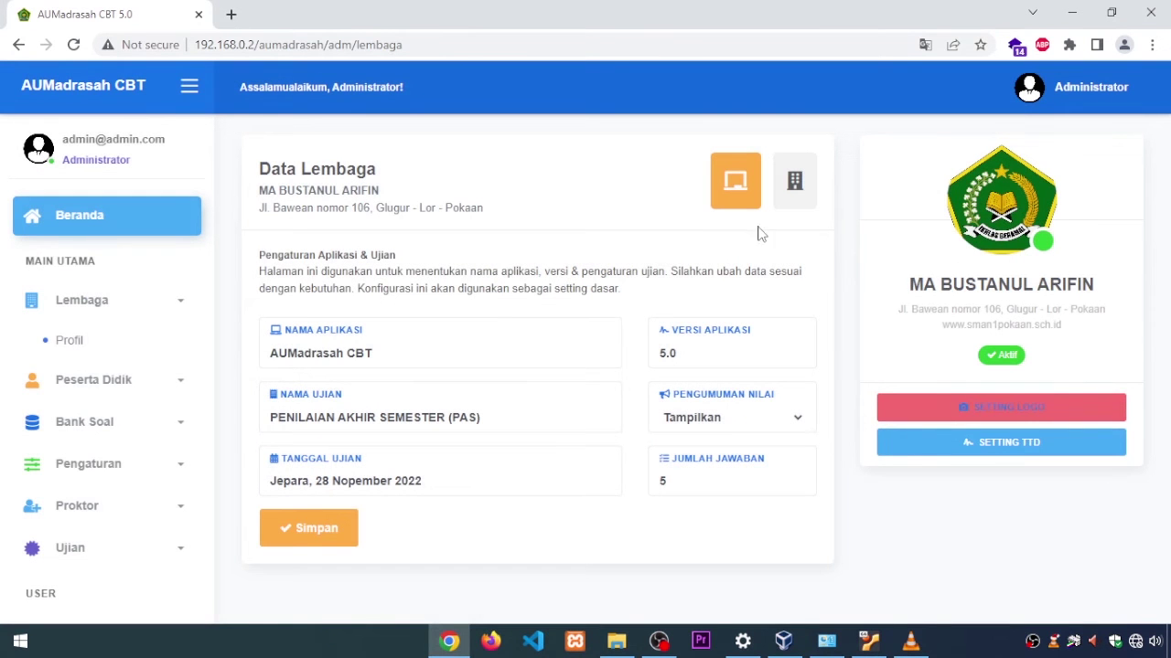
Show the institution's identity data and inspect the head's name and address fields.
{"action": "left_click", "coordinate": [794, 180]}
{"action": "scroll", "coordinate": [539, 384], "scroll_direction": "down", "scroll_amount": 2}
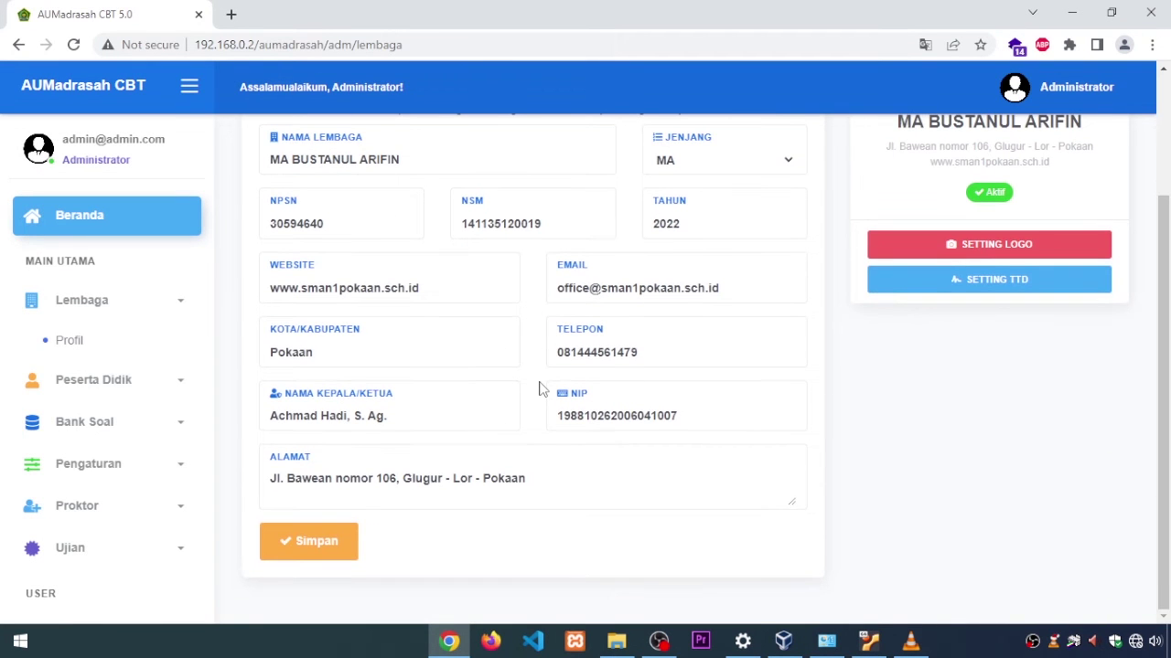
{"action": "left_click", "coordinate": [407, 417]}
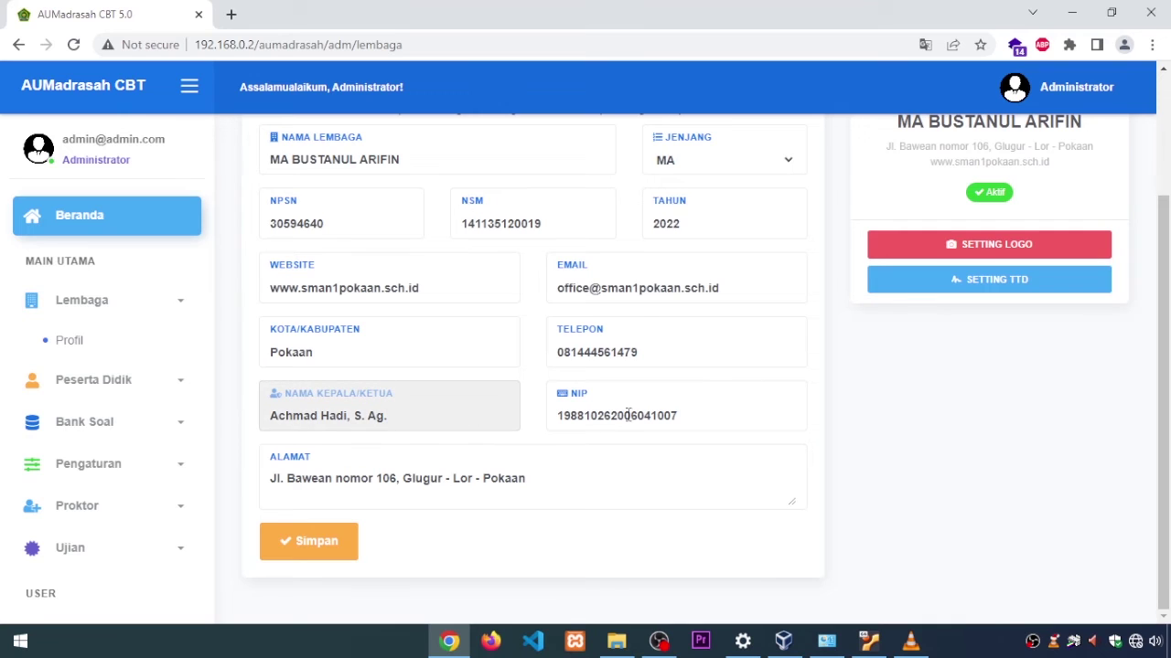
{"action": "left_click_drag", "start_coordinate": [411, 410], "coordinate": [245, 402]}
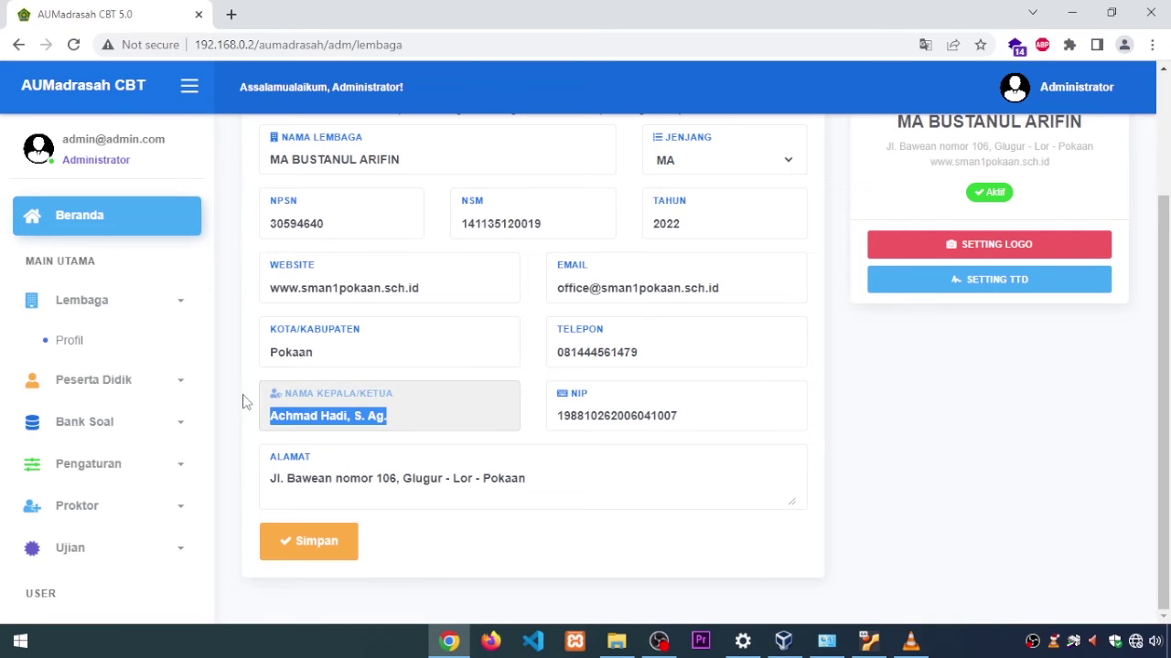
{"action": "left_click", "coordinate": [403, 409]}
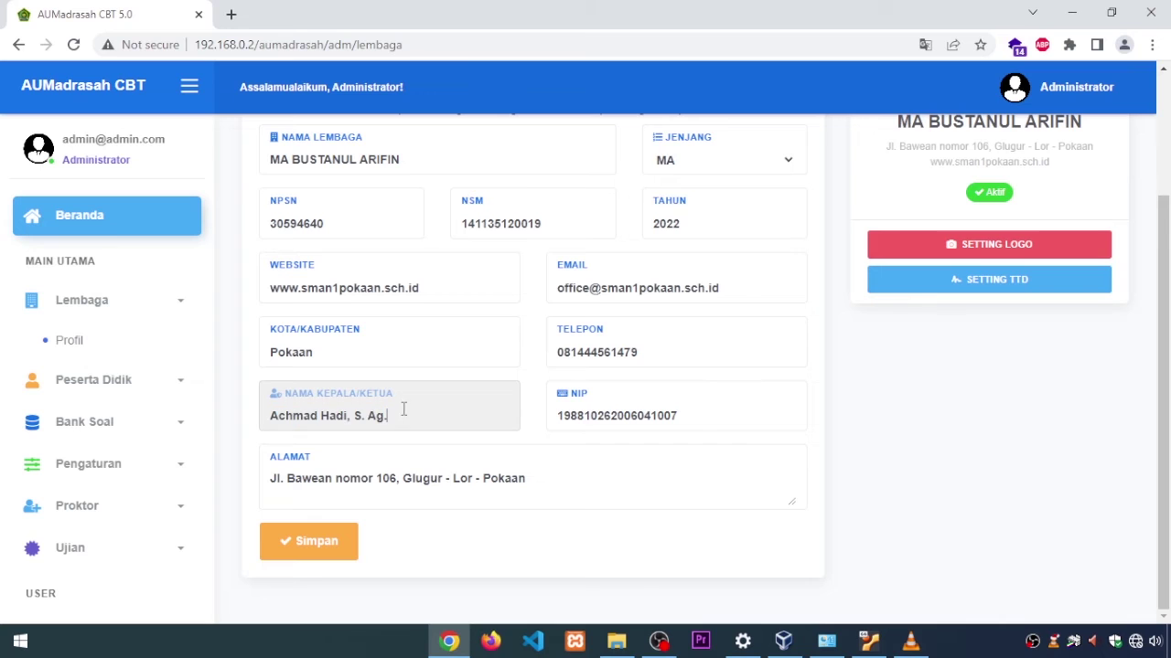
{"action": "left_click", "coordinate": [644, 487]}
Open the printable exam cards from the Ujian section, examine their signature, participant and login details, and close the document.
{"action": "scroll", "coordinate": [131, 478], "scroll_direction": "down", "scroll_amount": 1}
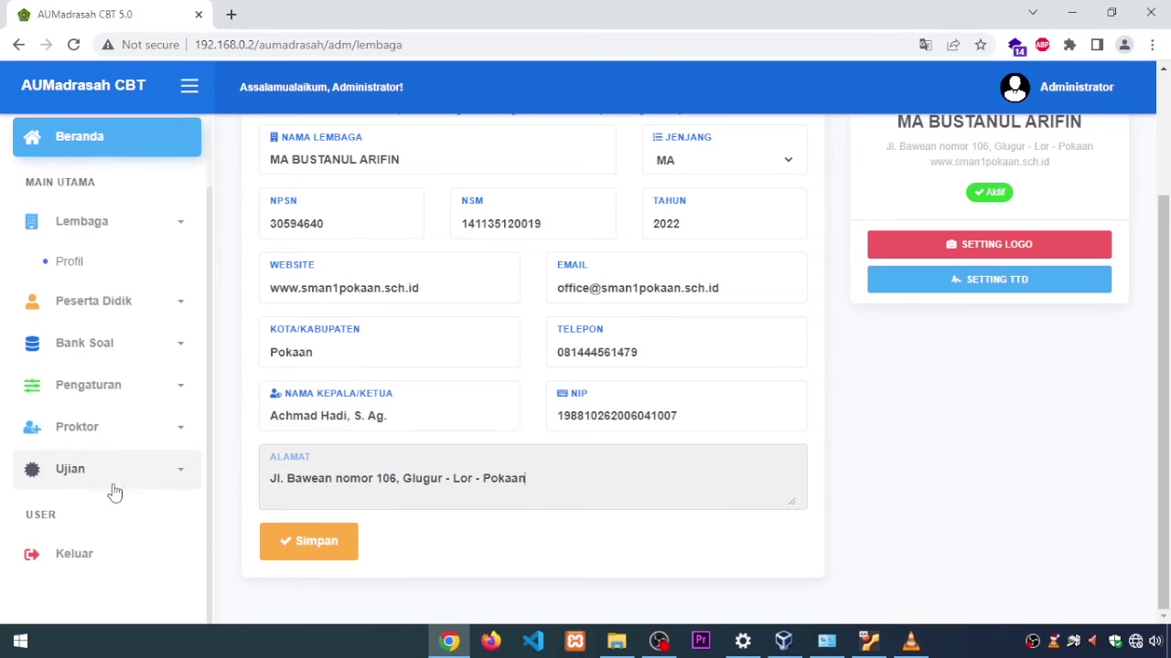
{"action": "left_click", "coordinate": [117, 483]}
{"action": "scroll", "coordinate": [119, 484], "scroll_direction": "down", "scroll_amount": 2}
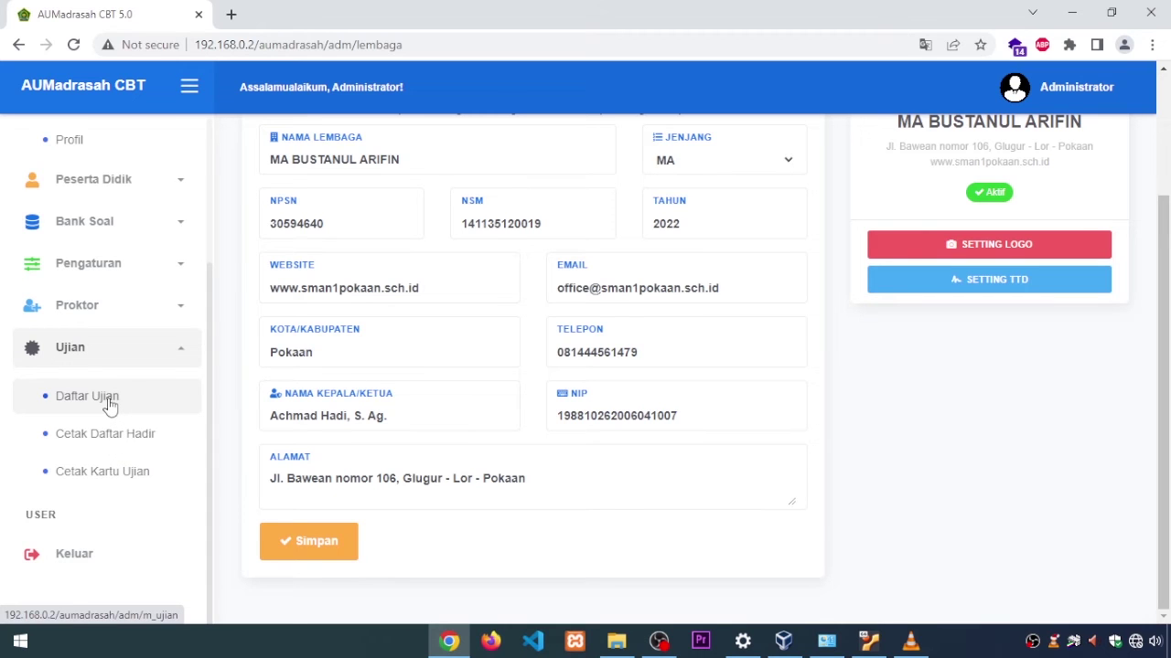
{"action": "left_click", "coordinate": [113, 471]}
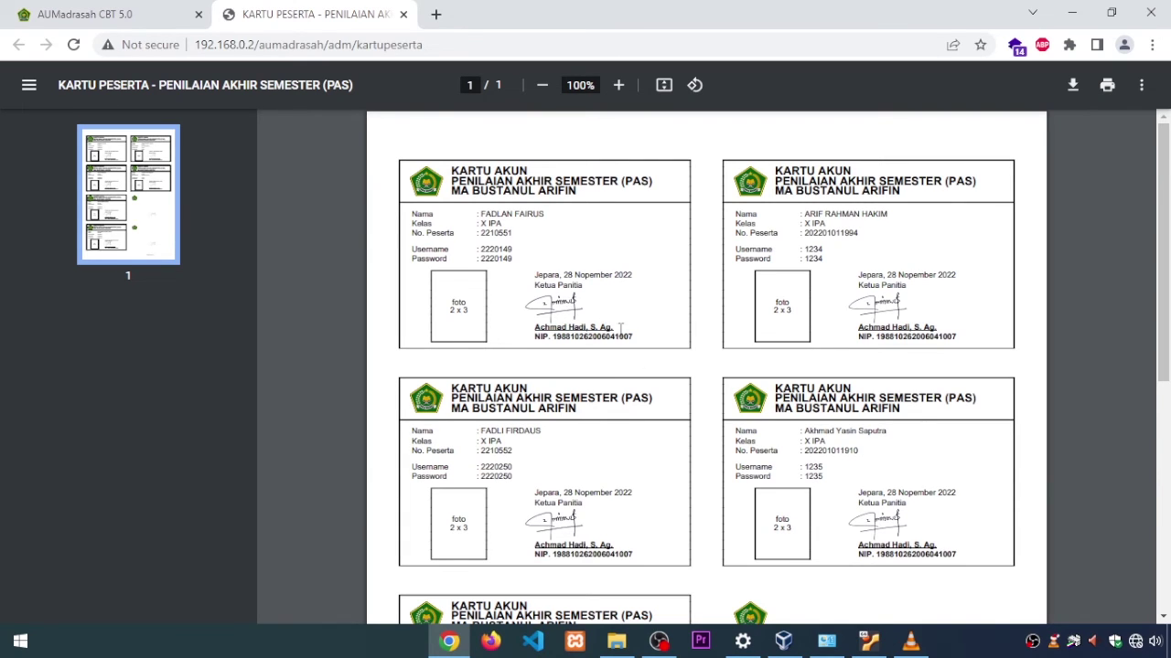
{"action": "left_click_drag", "start_coordinate": [620, 329], "coordinate": [538, 316]}
{"action": "left_click", "coordinate": [572, 320]}
{"action": "scroll", "coordinate": [585, 403], "scroll_direction": "down", "scroll_amount": 3}
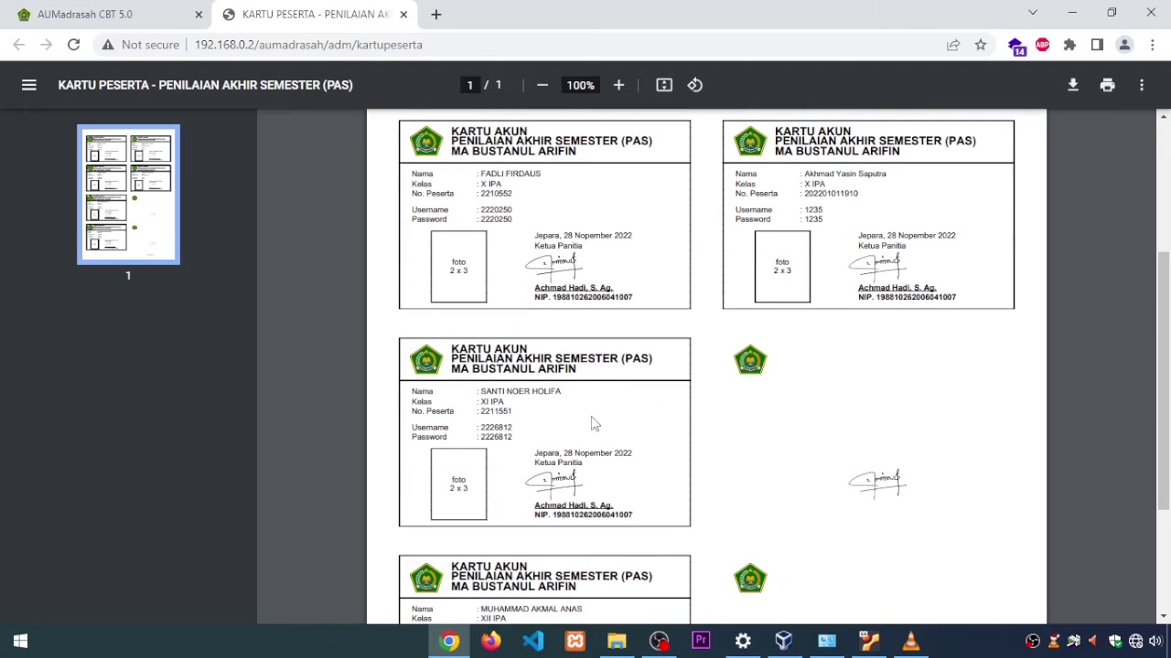
{"action": "scroll", "coordinate": [594, 414], "scroll_direction": "down", "scroll_amount": 1}
{"action": "scroll", "coordinate": [596, 419], "scroll_direction": "up", "scroll_amount": 4}
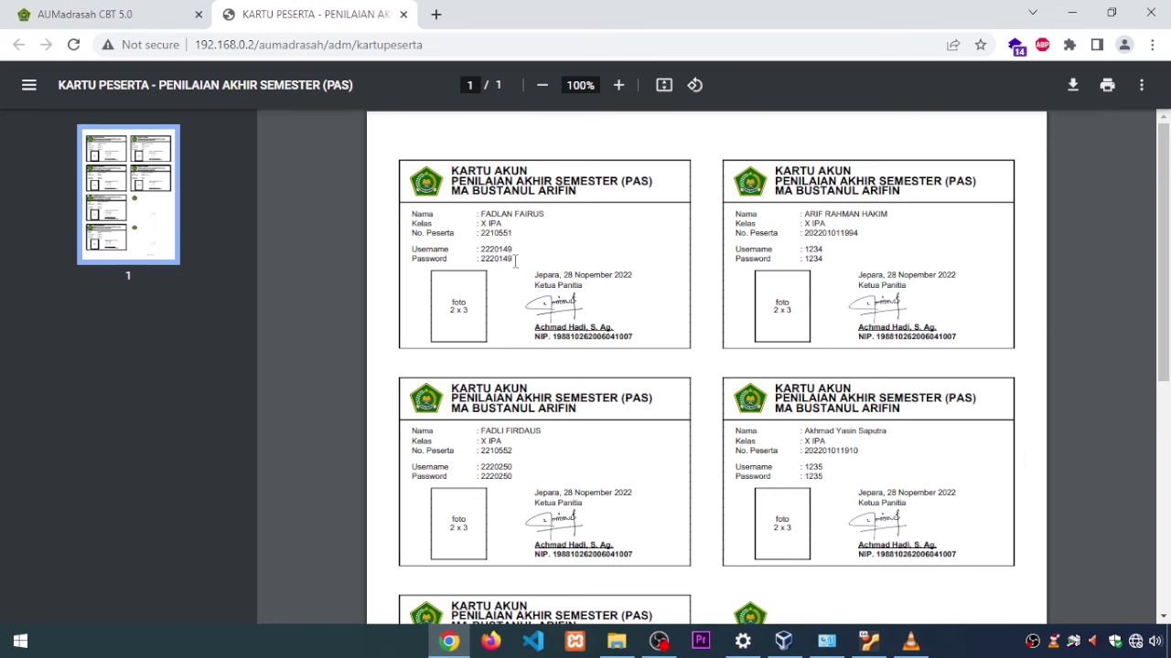
{"action": "left_click_drag", "start_coordinate": [515, 262], "coordinate": [487, 261]}
{"action": "left_click", "coordinate": [403, 14]}
Open the Peserta Didik data and examine the Sandi column of the student list.
{"action": "scroll", "coordinate": [130, 320], "scroll_direction": "up", "scroll_amount": 2}
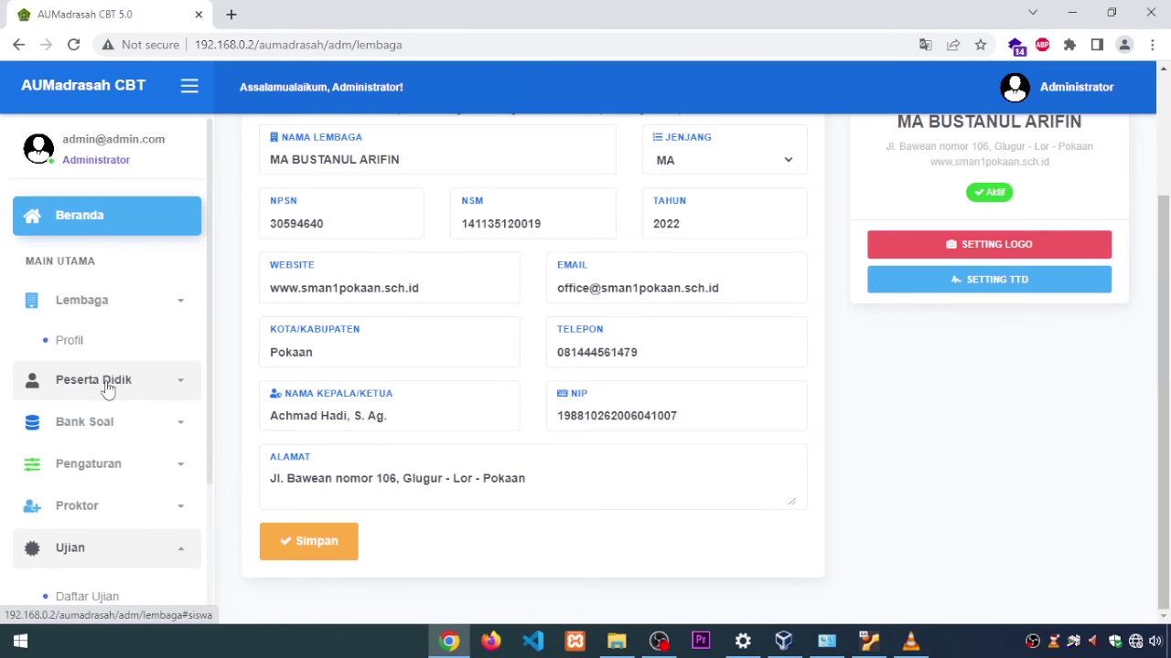
{"action": "left_click", "coordinate": [74, 384]}
{"action": "left_click", "coordinate": [99, 423]}
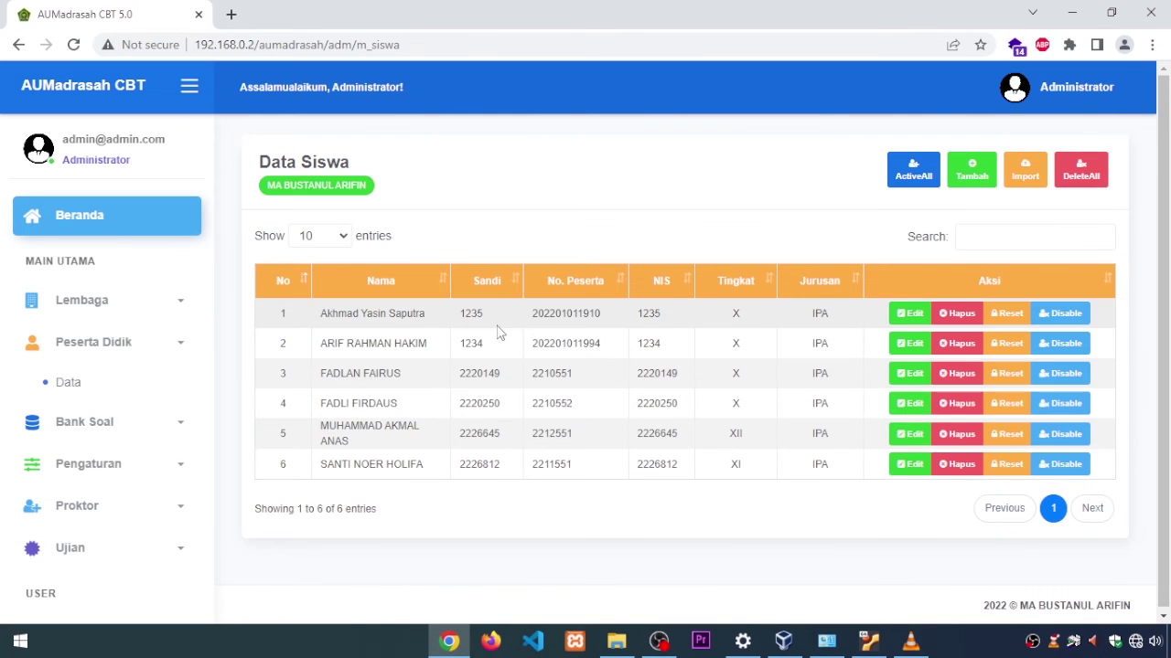
{"action": "left_click_drag", "start_coordinate": [467, 314], "coordinate": [486, 406]}
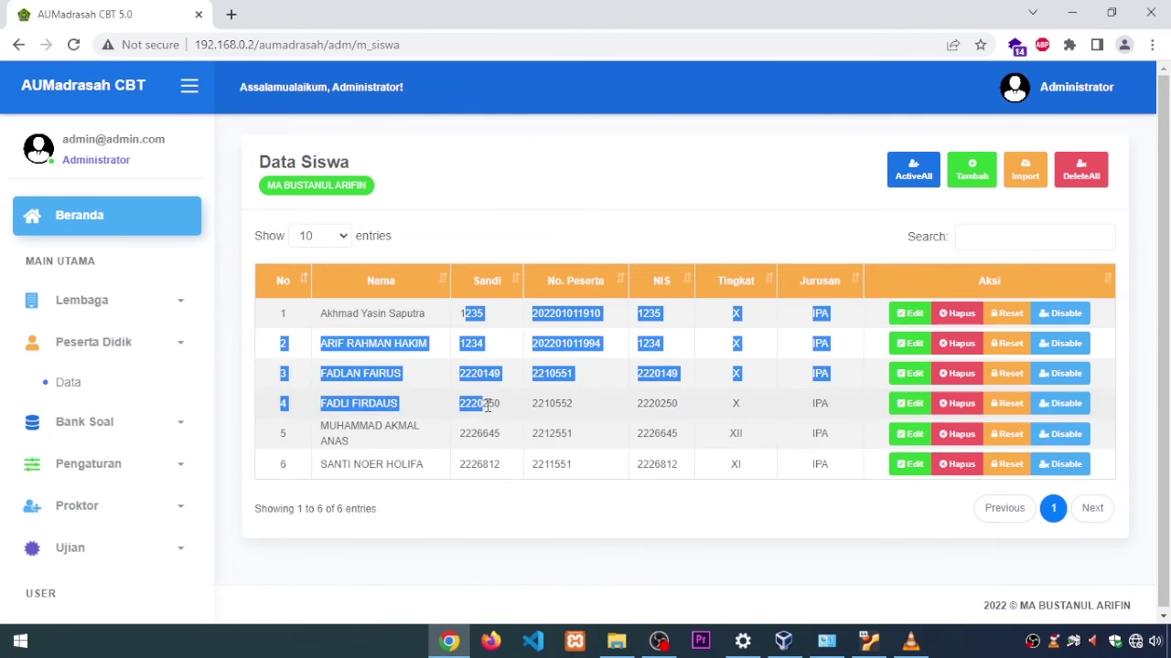
{"action": "left_click", "coordinate": [510, 463]}
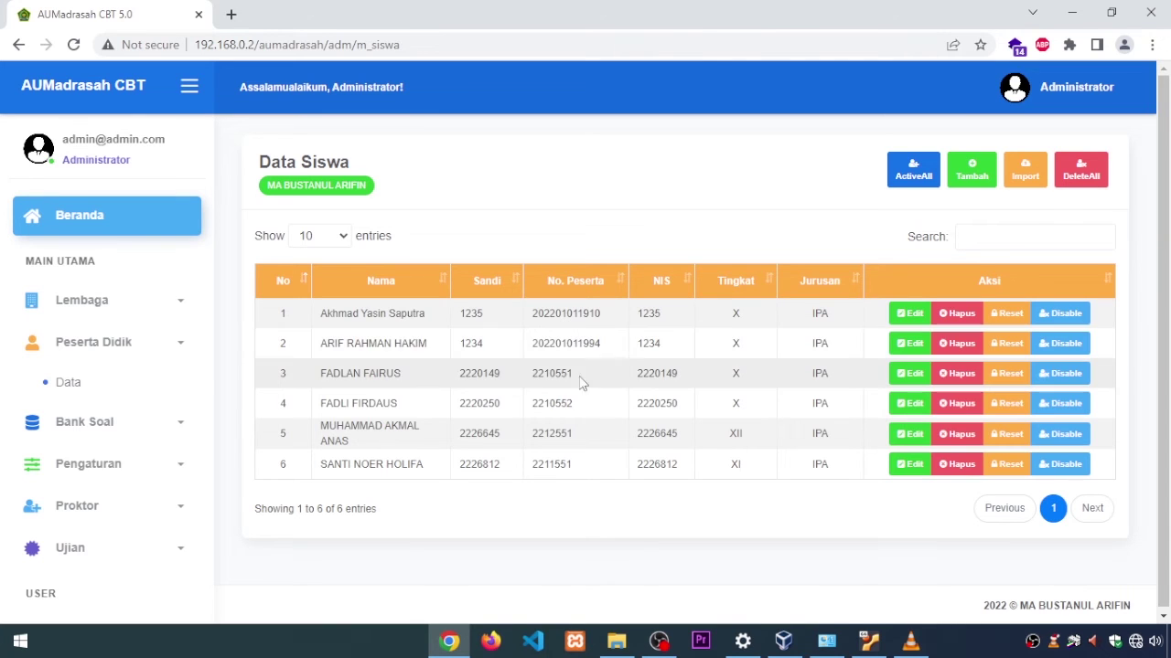
Open the Daftar Ujian list and view the result details of the GLADI BERSIH exam.
{"action": "scroll", "coordinate": [540, 371], "scroll_direction": "down", "scroll_amount": 1}
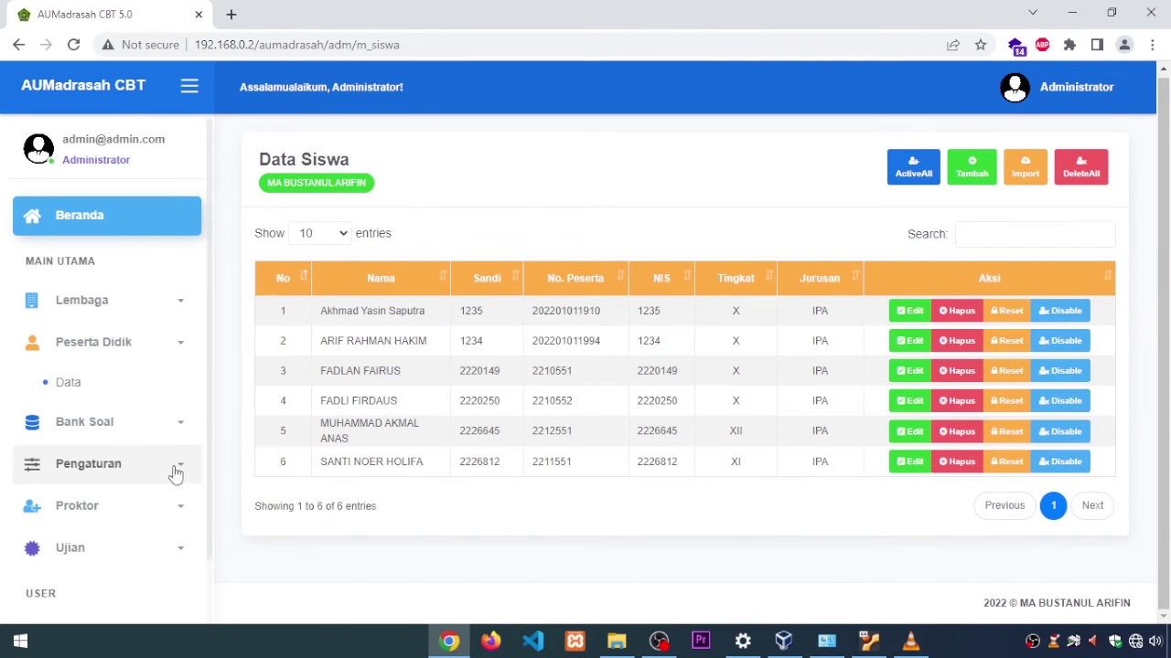
{"action": "scroll", "coordinate": [178, 471], "scroll_direction": "down", "scroll_amount": 1}
{"action": "left_click", "coordinate": [133, 444]}
{"action": "scroll", "coordinate": [120, 455], "scroll_direction": "down", "scroll_amount": 1}
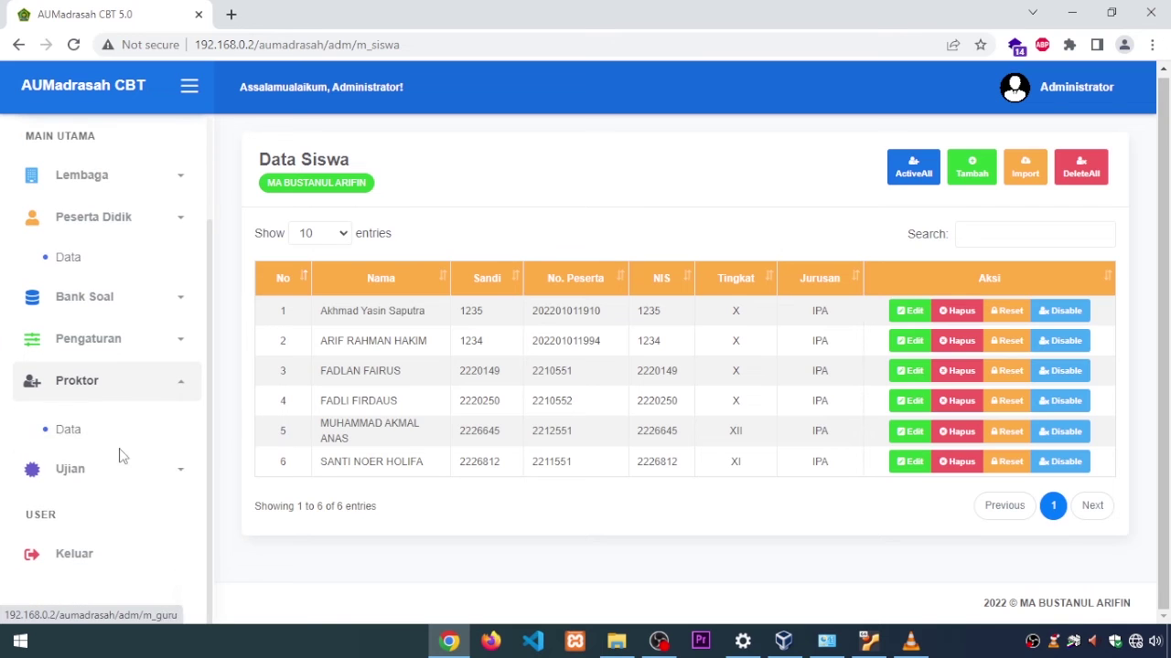
{"action": "left_click", "coordinate": [114, 469]}
{"action": "scroll", "coordinate": [122, 465], "scroll_direction": "down", "scroll_amount": 2}
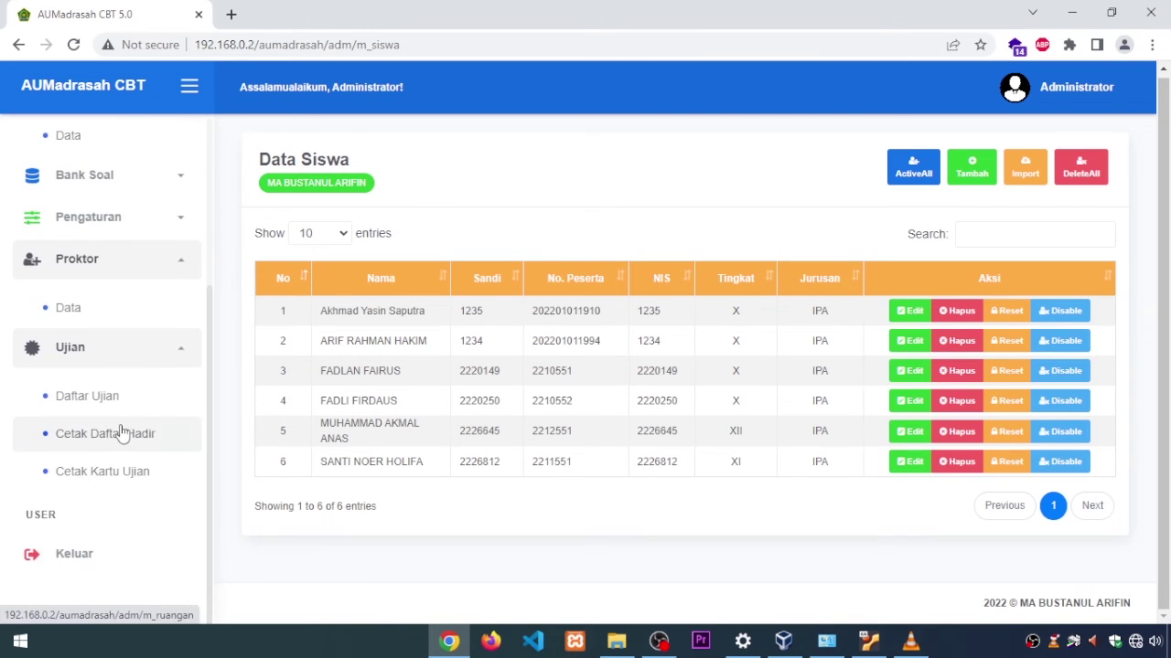
{"action": "left_click", "coordinate": [119, 403]}
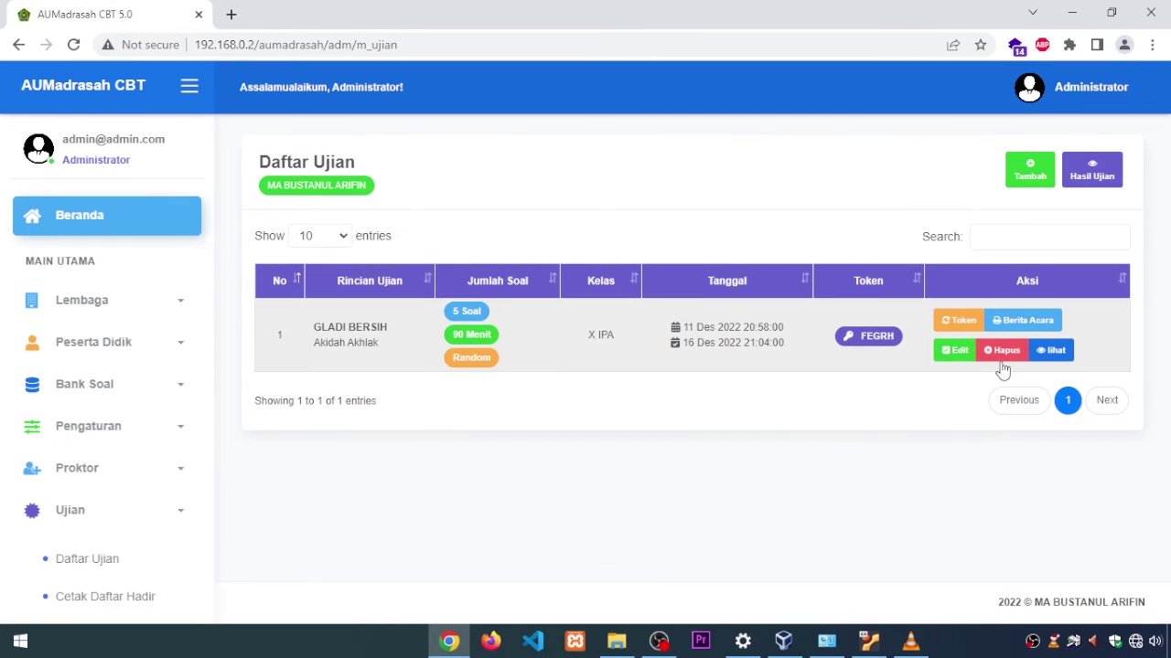
{"action": "left_click", "coordinate": [1048, 351]}
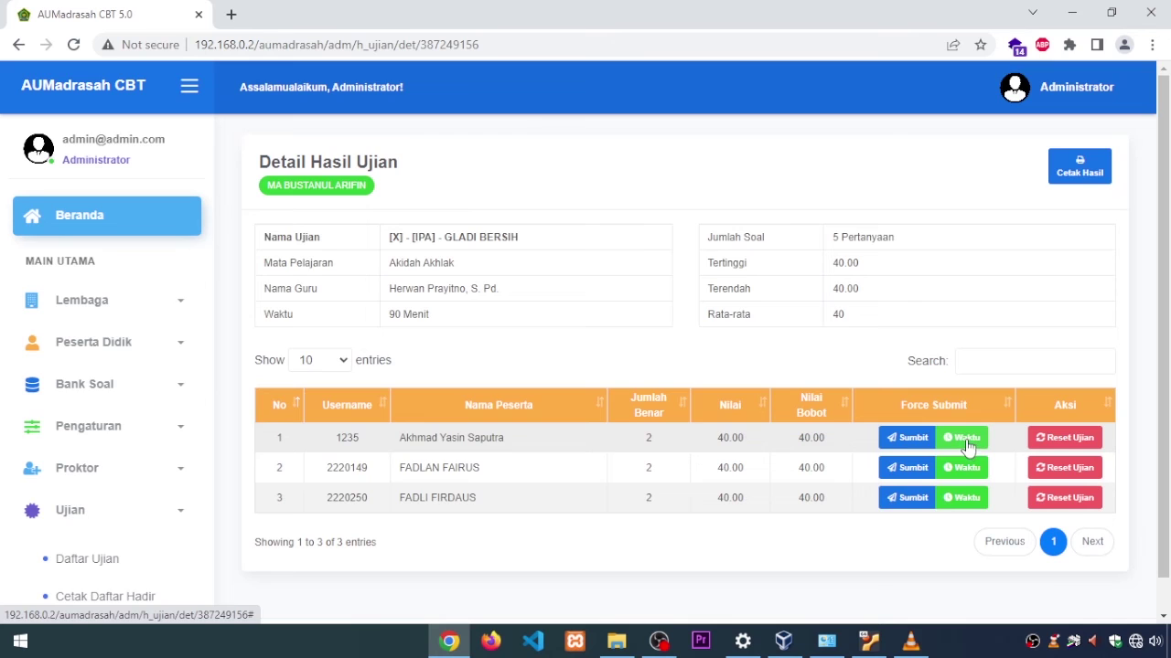
Open the Tambah Waktu Ujian form for the first participant, close it without saving, and look over the exam results table.
{"action": "left_click", "coordinate": [965, 441]}
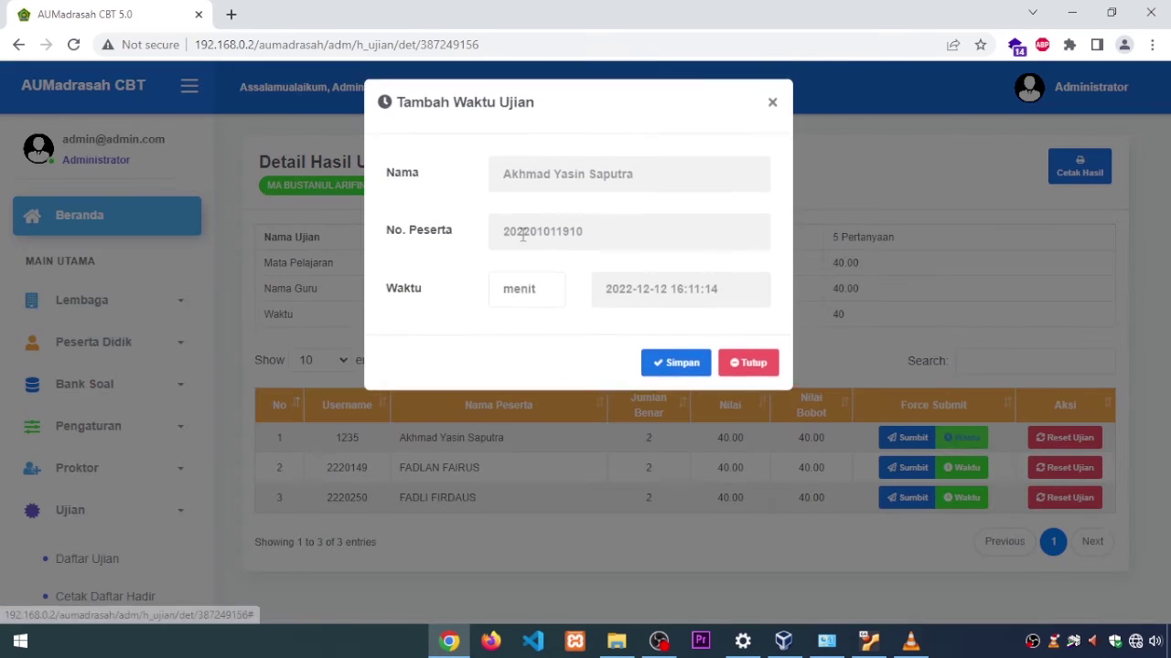
{"action": "left_click", "coordinate": [539, 295]}
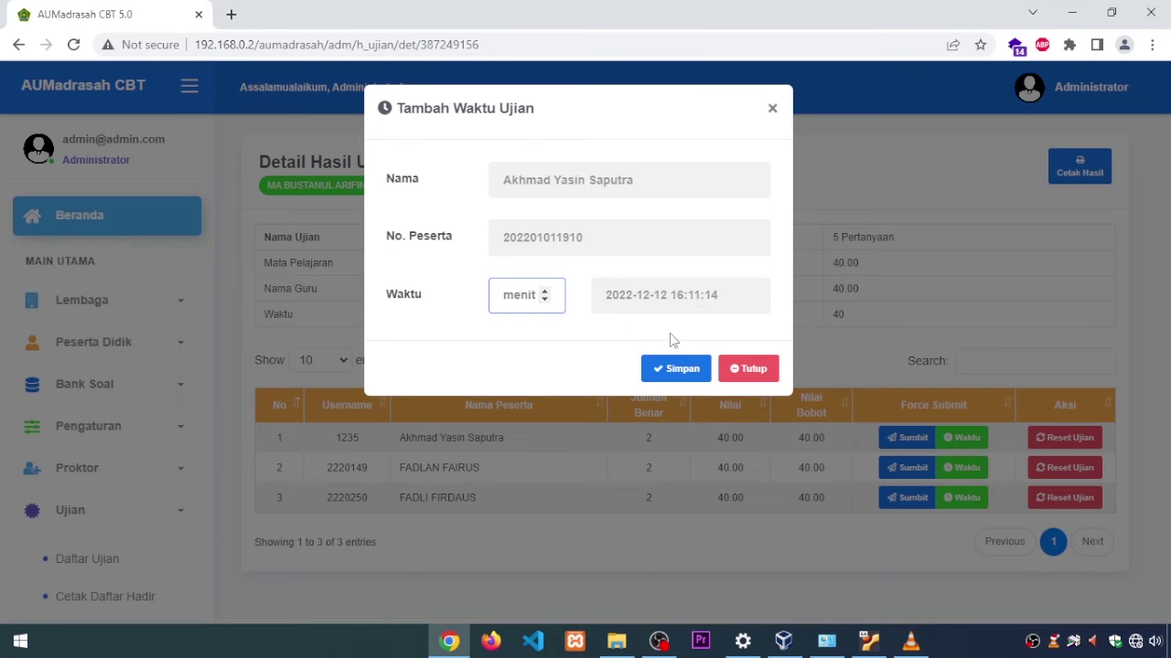
{"action": "left_click", "coordinate": [761, 375]}
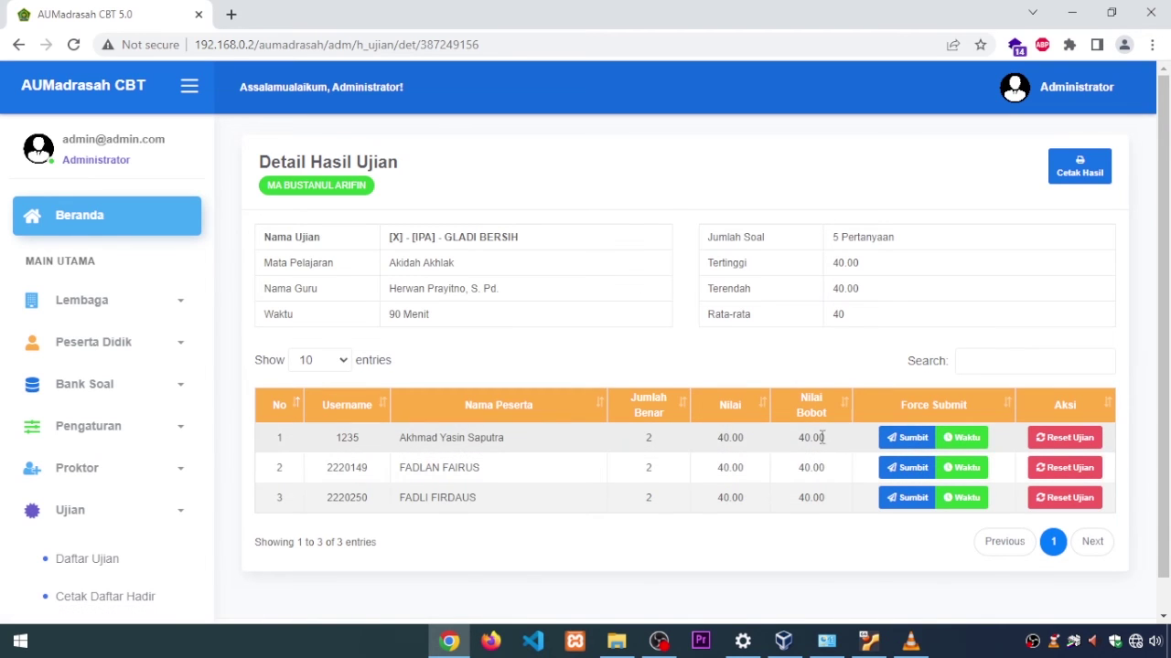
{"action": "scroll", "coordinate": [798, 446], "scroll_direction": "down", "scroll_amount": 1}
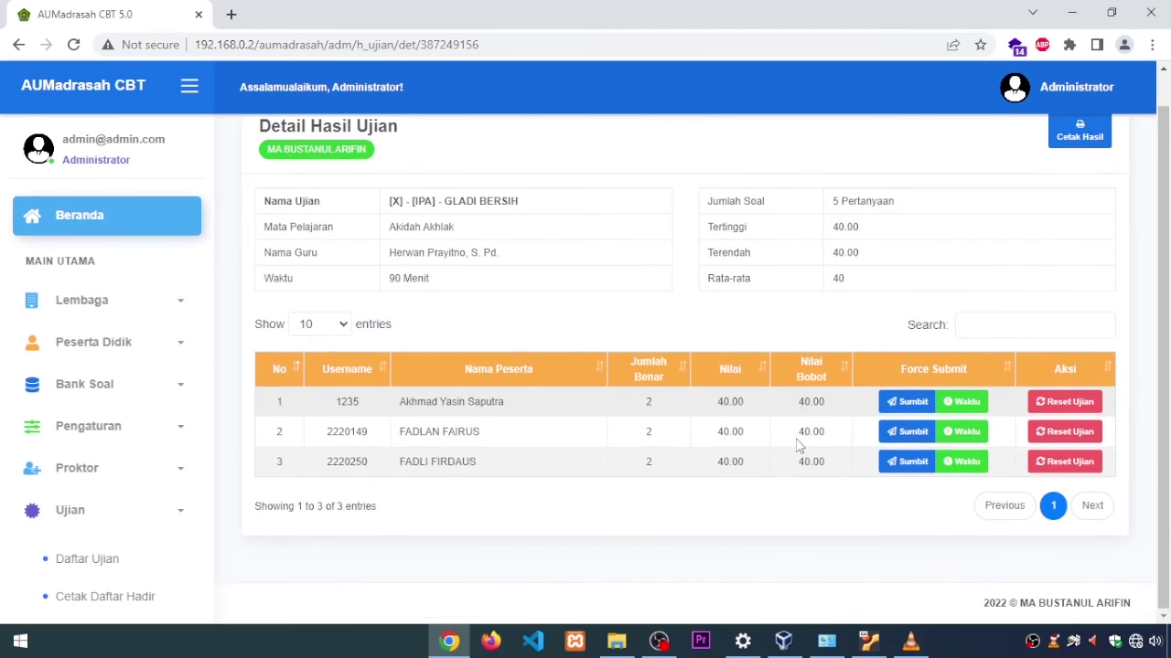
{"action": "scroll", "coordinate": [798, 446], "scroll_direction": "up", "scroll_amount": 1}
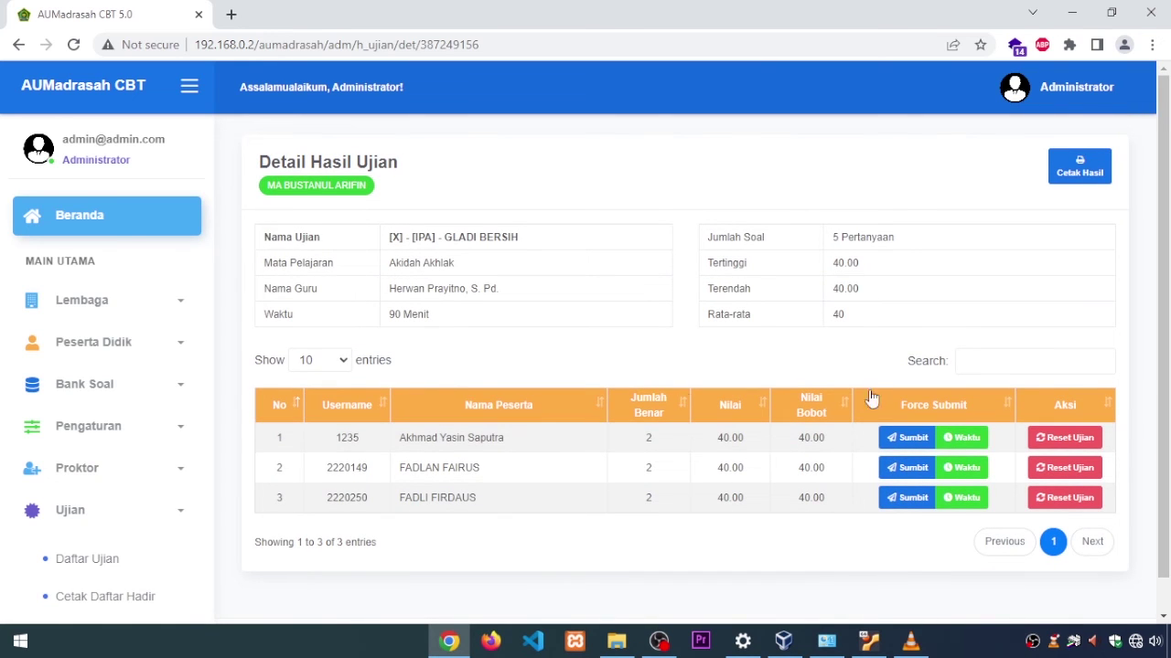
{"action": "scroll", "coordinate": [577, 417], "scroll_direction": "down", "scroll_amount": 1}
{"action": "scroll", "coordinate": [635, 449], "scroll_direction": "up", "scroll_amount": 1}
{"action": "scroll", "coordinate": [774, 463], "scroll_direction": "down", "scroll_amount": 1}
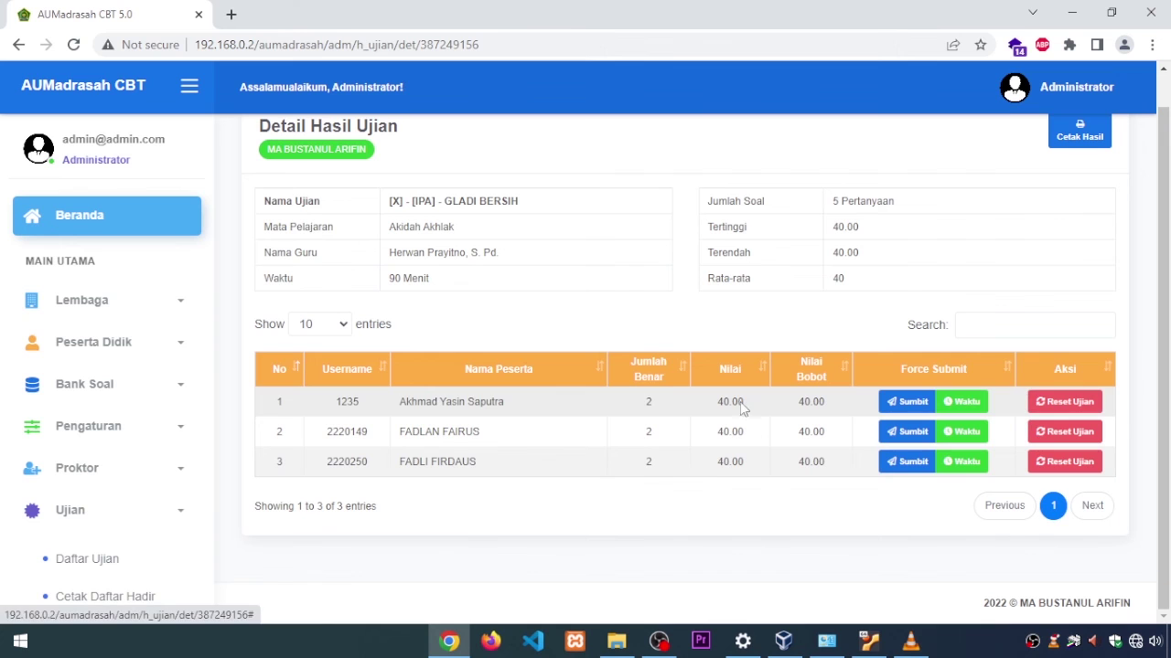
{"action": "scroll", "coordinate": [105, 492], "scroll_direction": "down", "scroll_amount": 2}
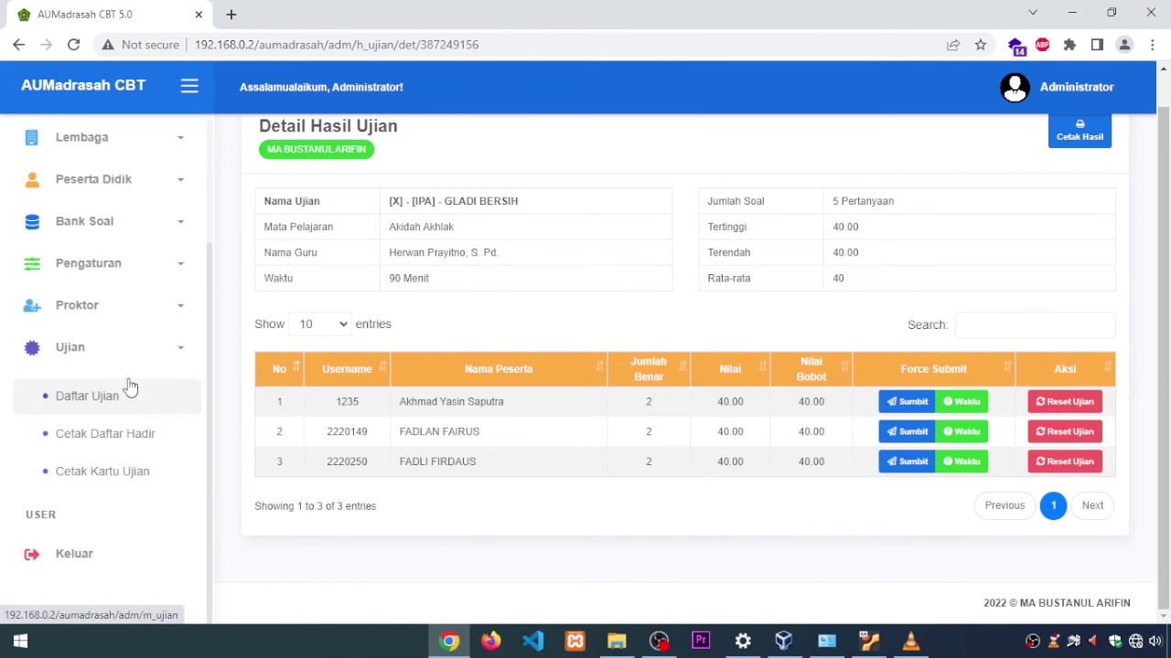